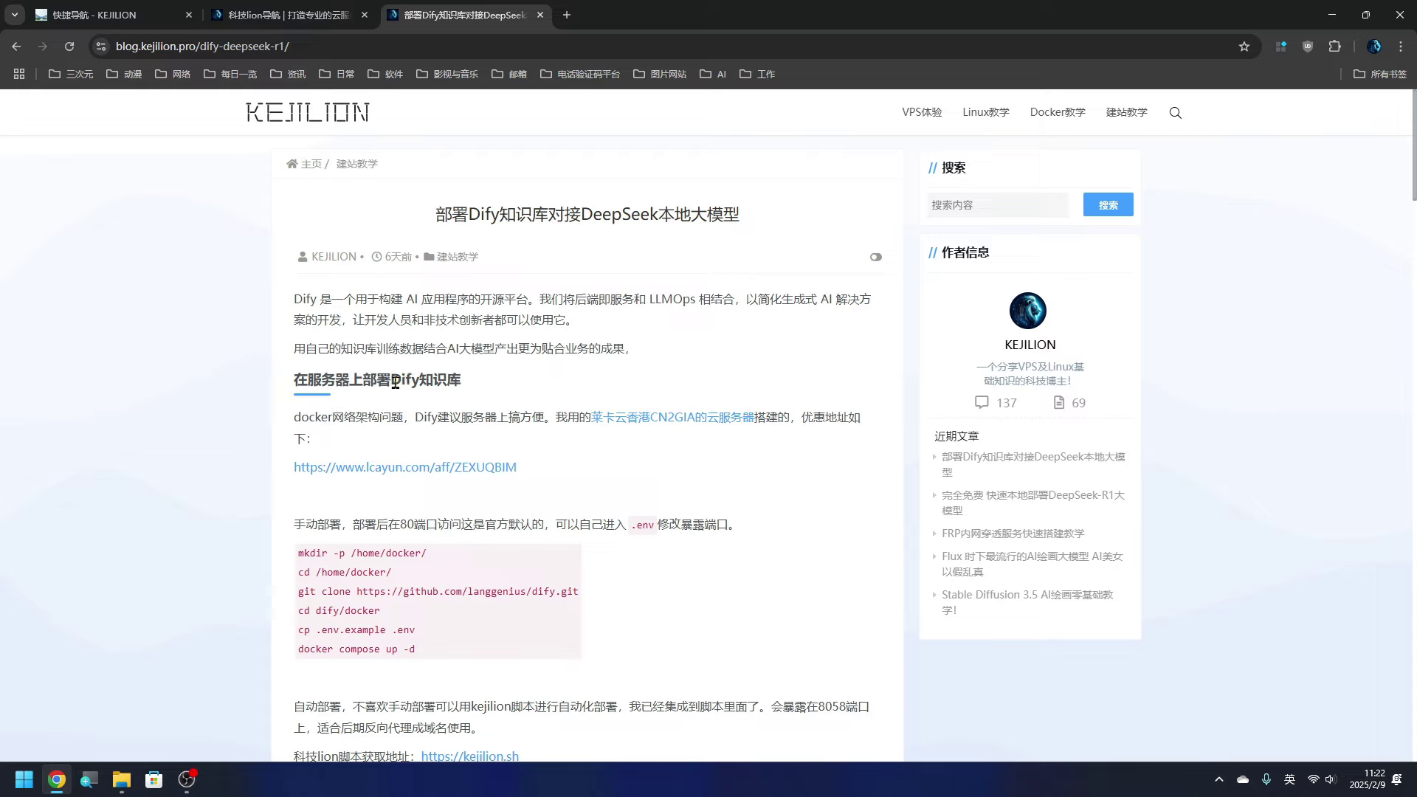
# Step: Review the blog article's manual Dify deployment commands and its automatic deployment option, including the linked kejilion.sh page
pyautogui.moveTo(395, 381)
pyautogui.mouseDown()
pyautogui.moveTo(441, 381)
pyautogui.moveTo(420, 380)
pyautogui.mouseUp()
pyautogui.click(486, 399)
pyautogui.scroll(-3, 334, 457)
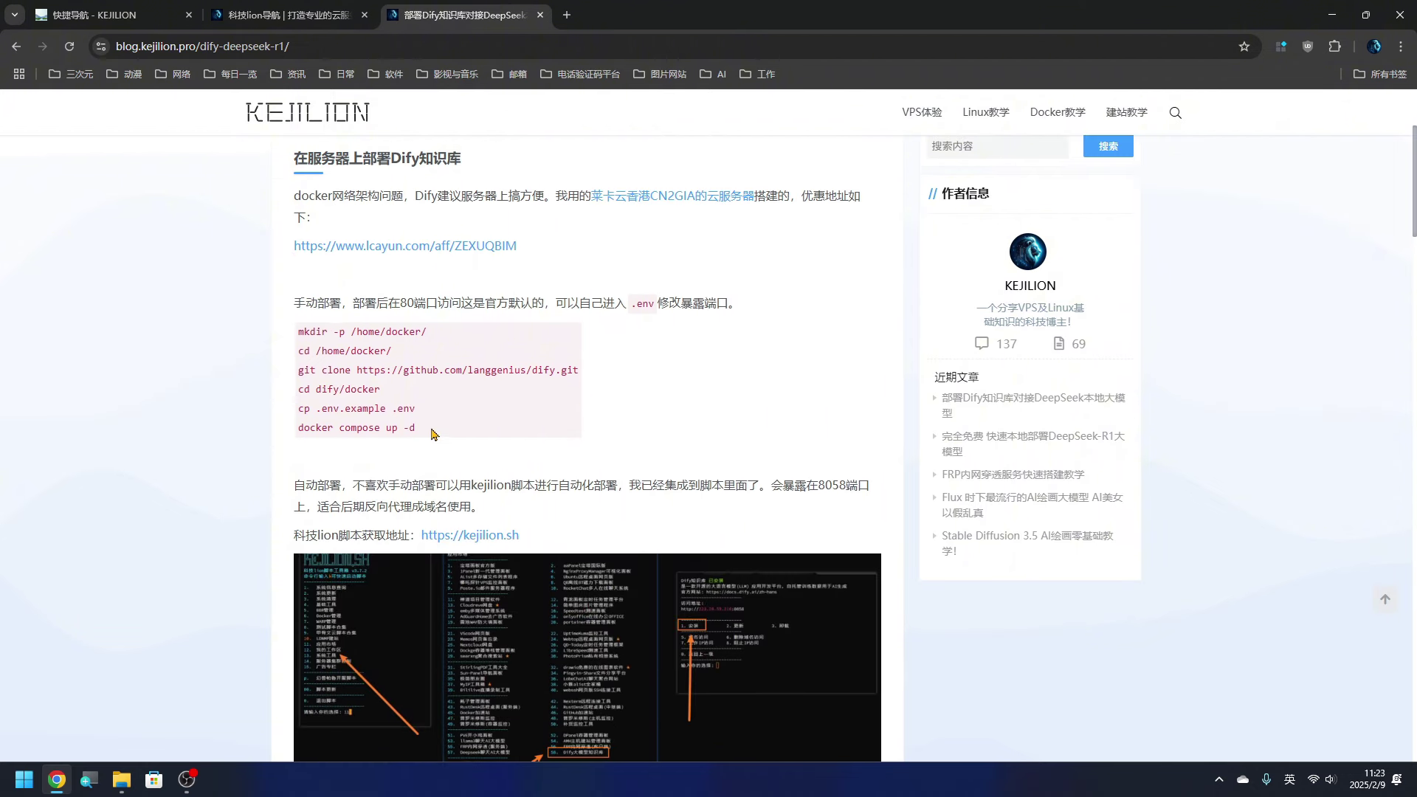
pyautogui.moveTo(435, 432); pyautogui.dragTo(295, 332)
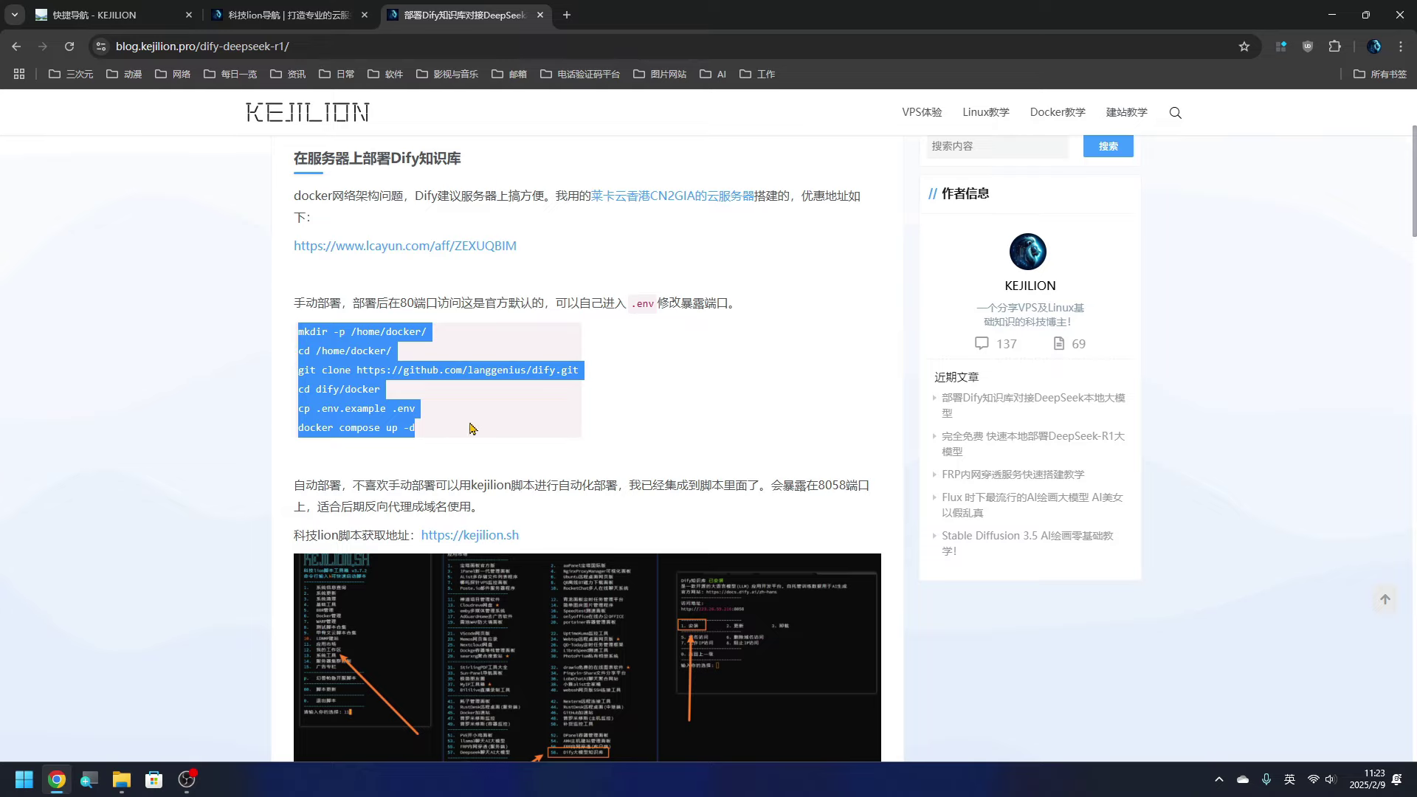
pyautogui.scroll(-2, 472, 428)
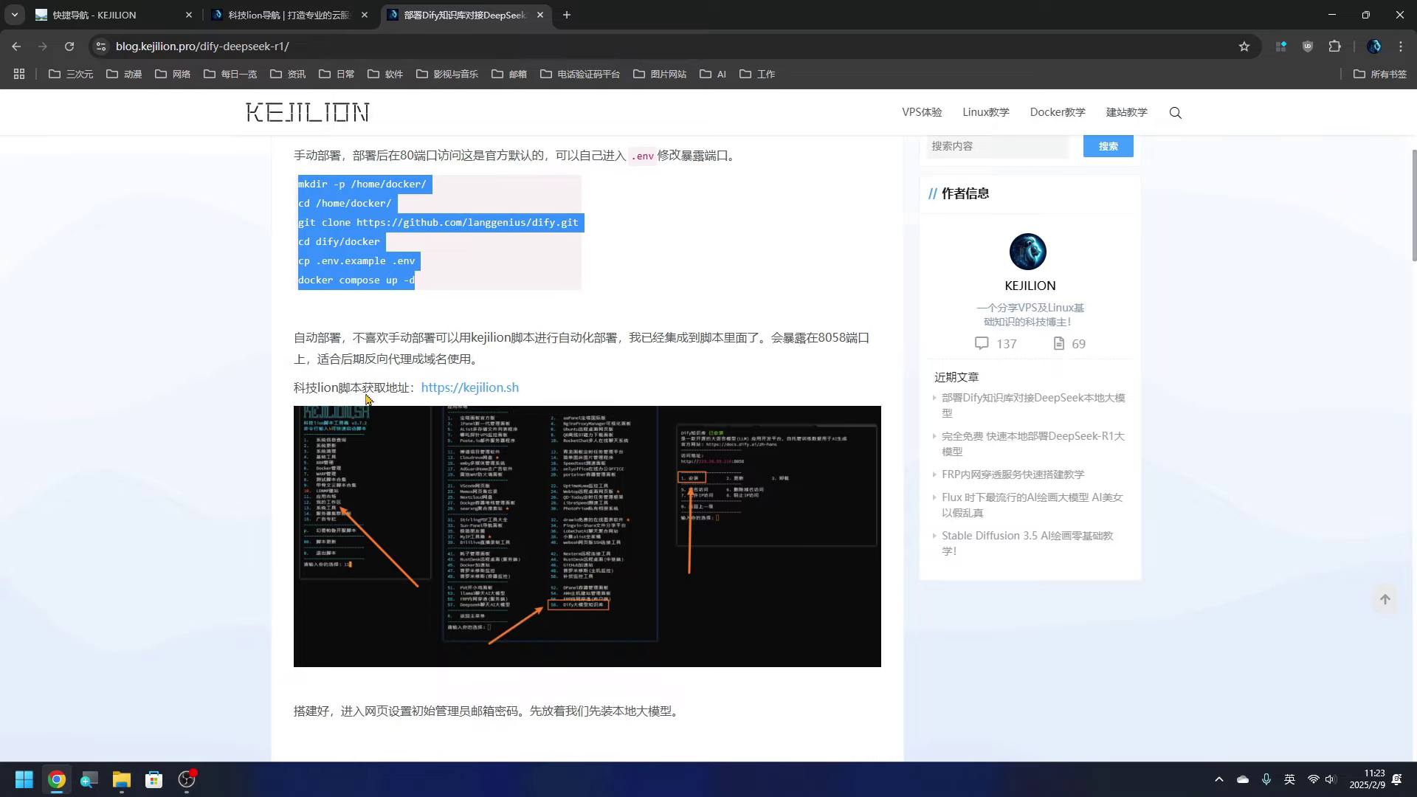
pyautogui.moveTo(294, 338); pyautogui.dragTo(341, 340)
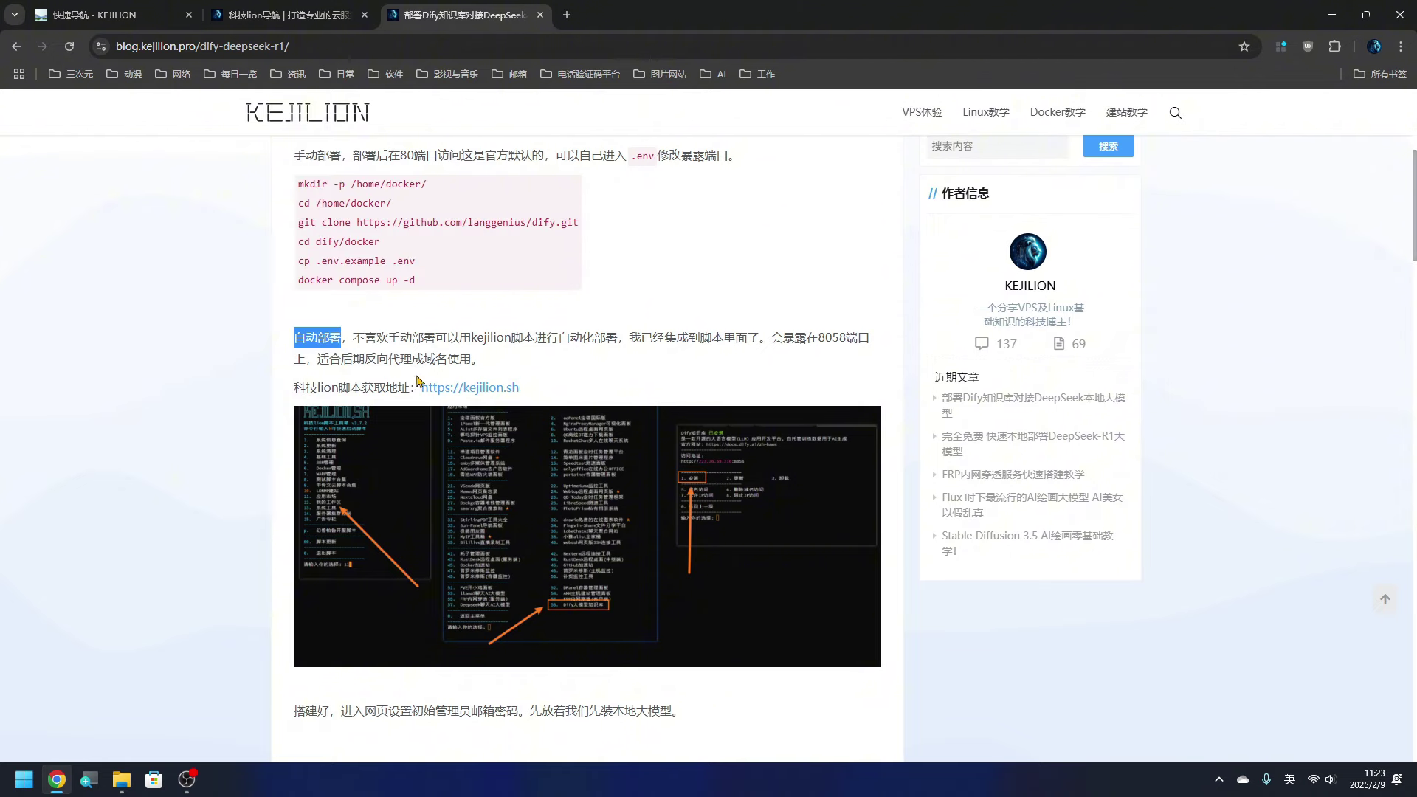
pyautogui.click(457, 390)
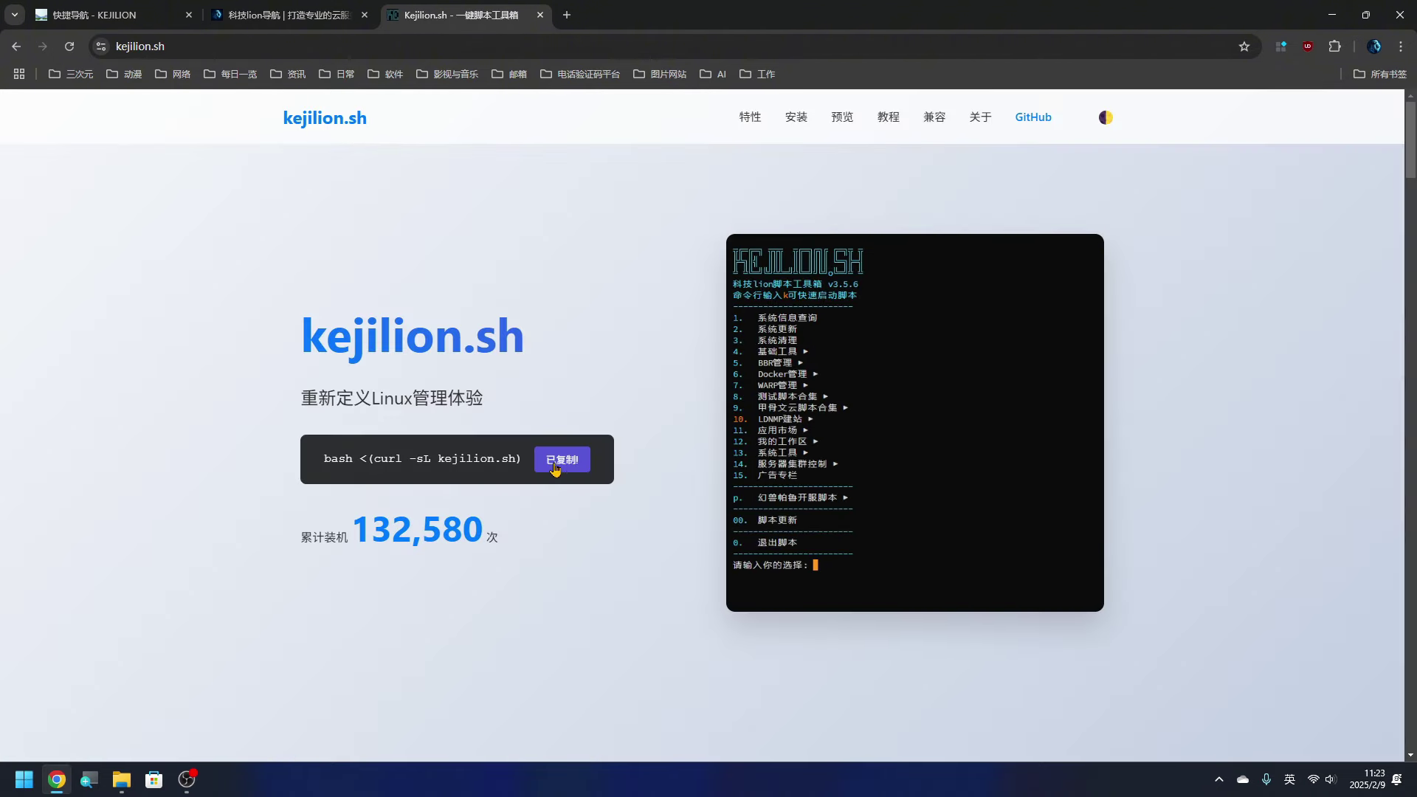
pyautogui.hotkey('alt', 'Left')
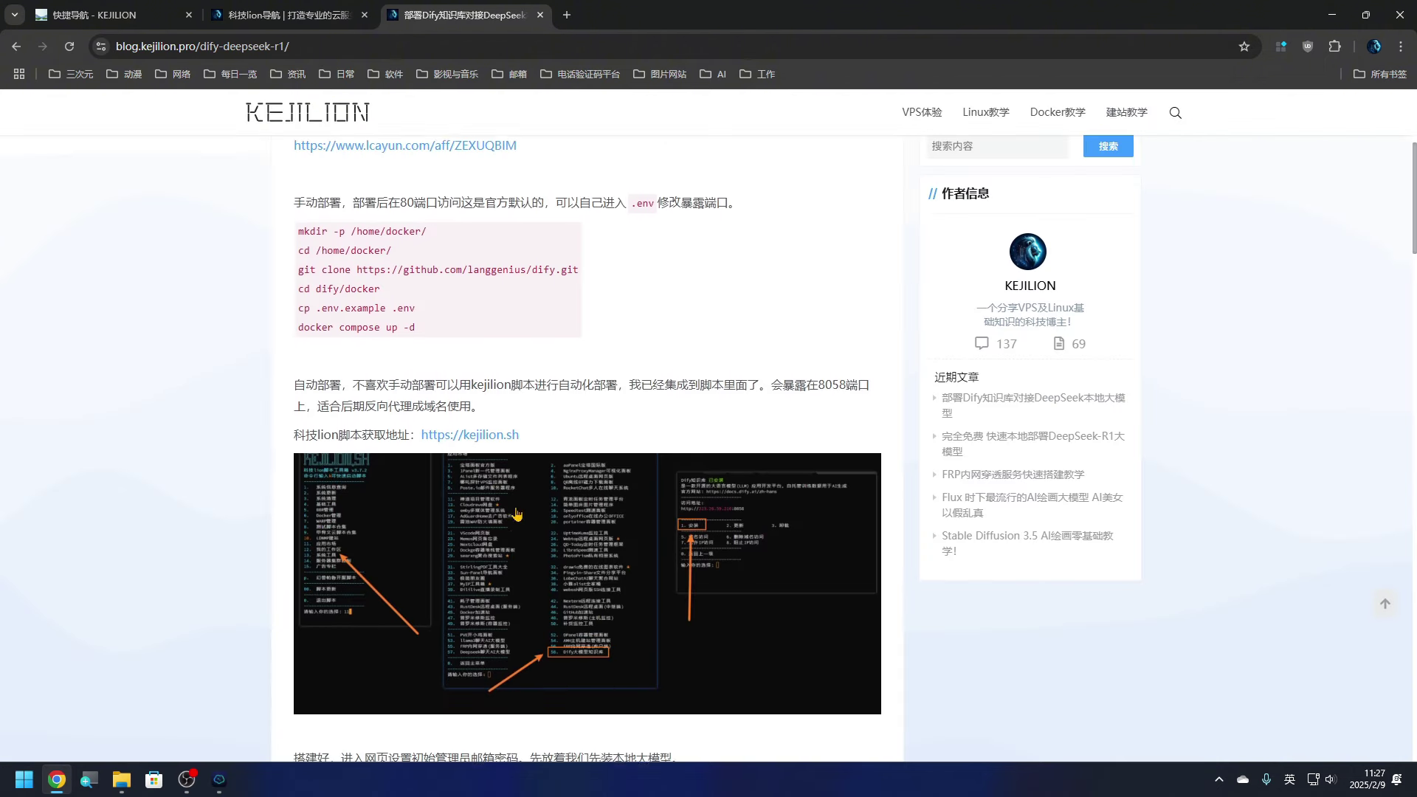
# Step: Copy the kejilion.sh install command from its site and run bash <(curl -sL kejilion.sh) in the Termius server session
pyautogui.click(470, 389)
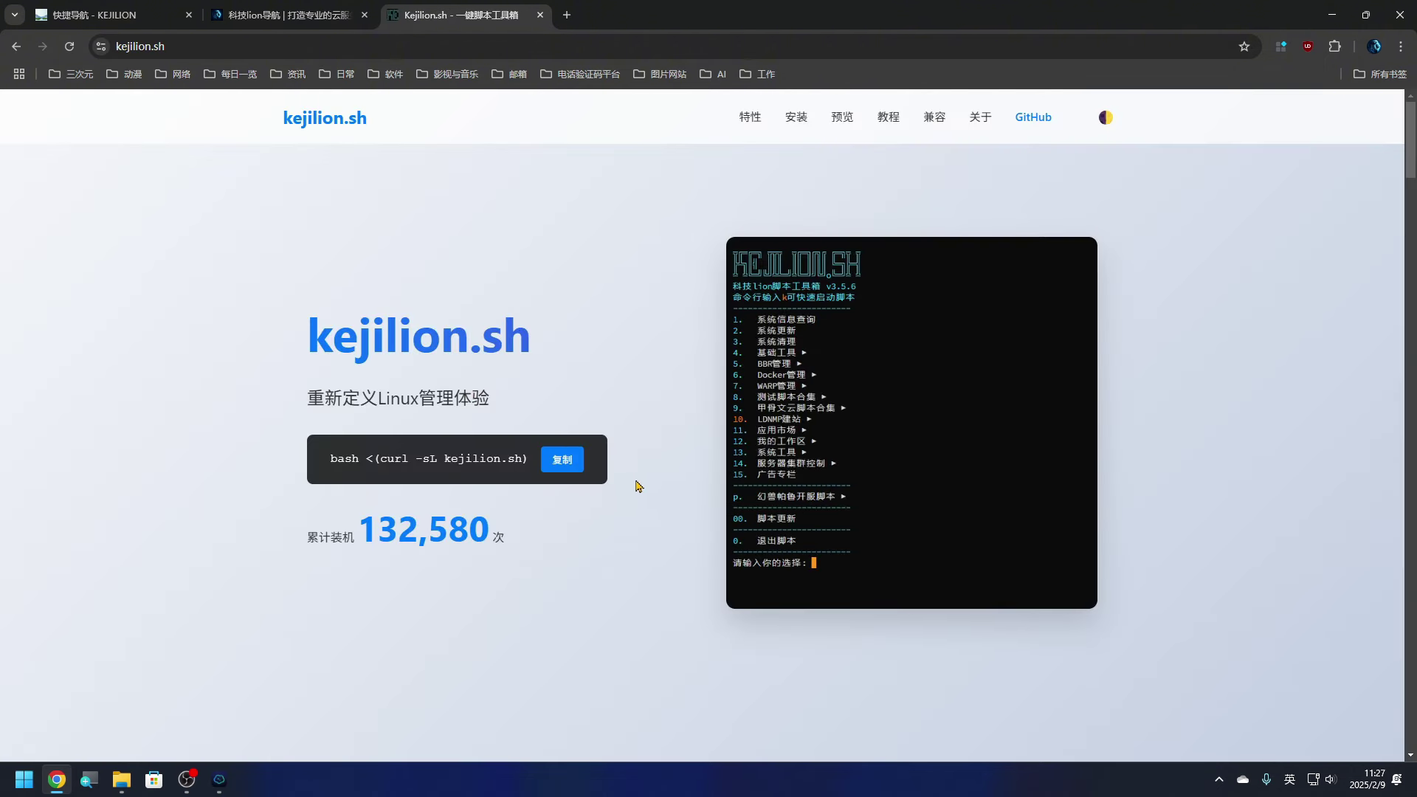
pyautogui.click(563, 461)
pyautogui.hotkey('alt', 'Tab')
pyautogui.rightClick(661, 349)
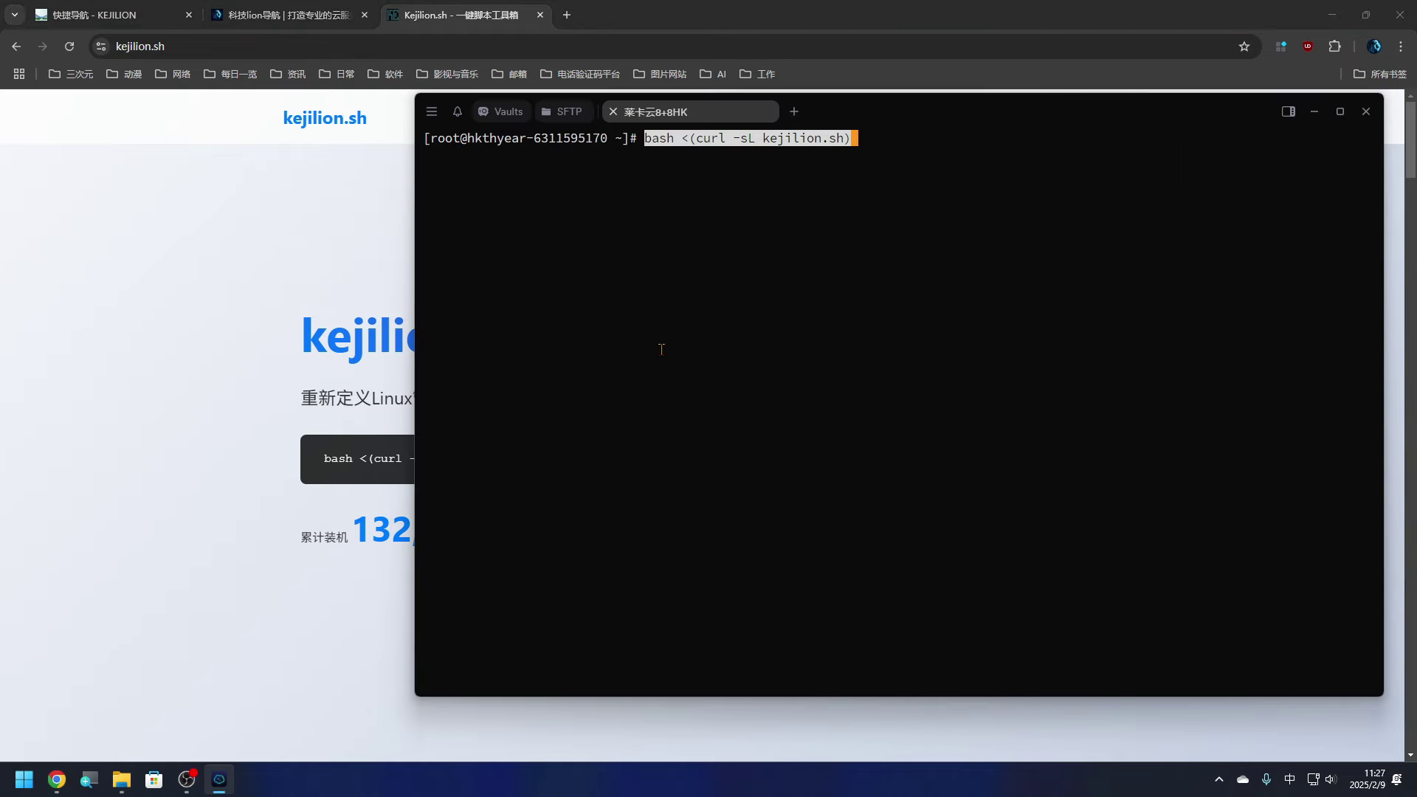
pyautogui.press('Return')
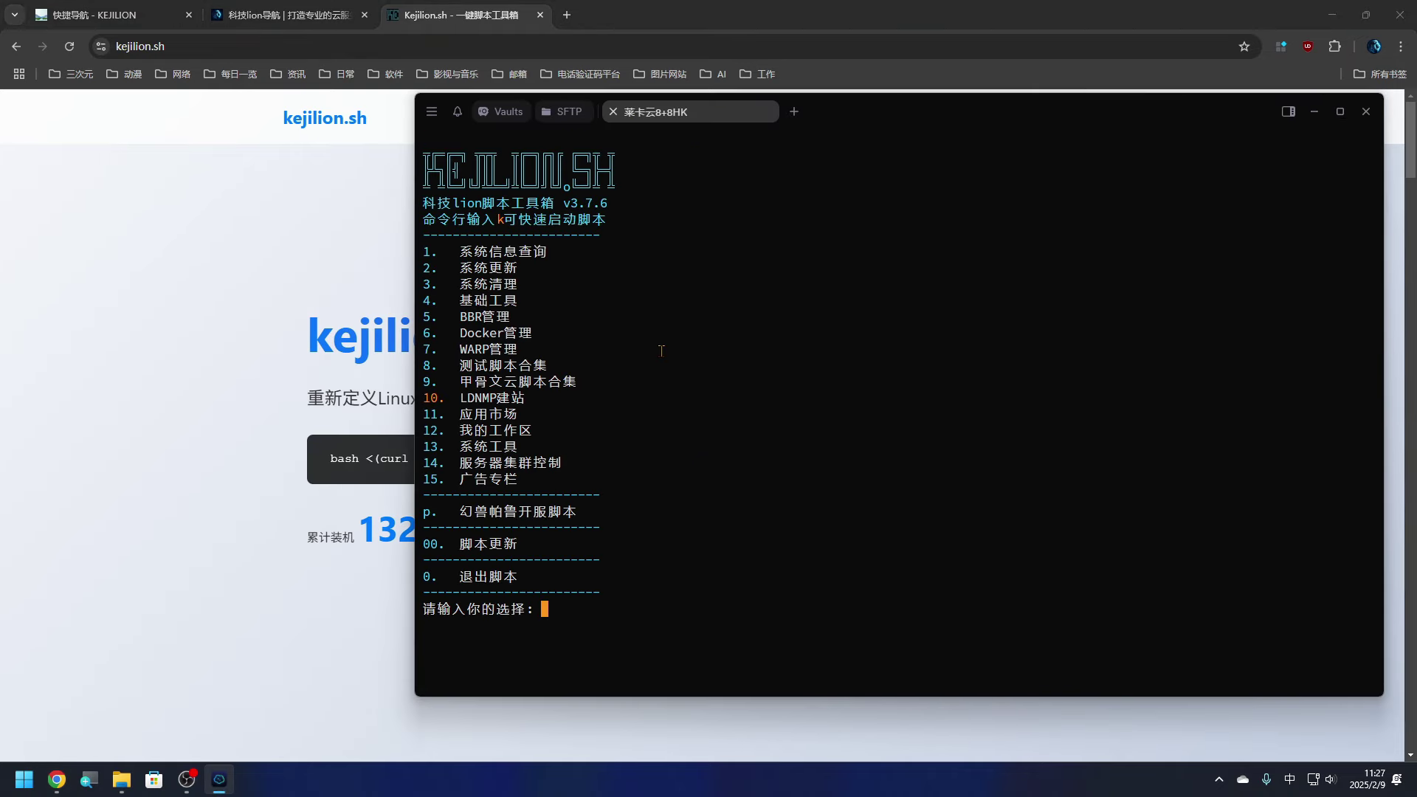
# Step: Install the Dify知识库 from the script's 应用市场 using options 11, 58 and 1
pyautogui.write('11')
pyautogui.press('Return')
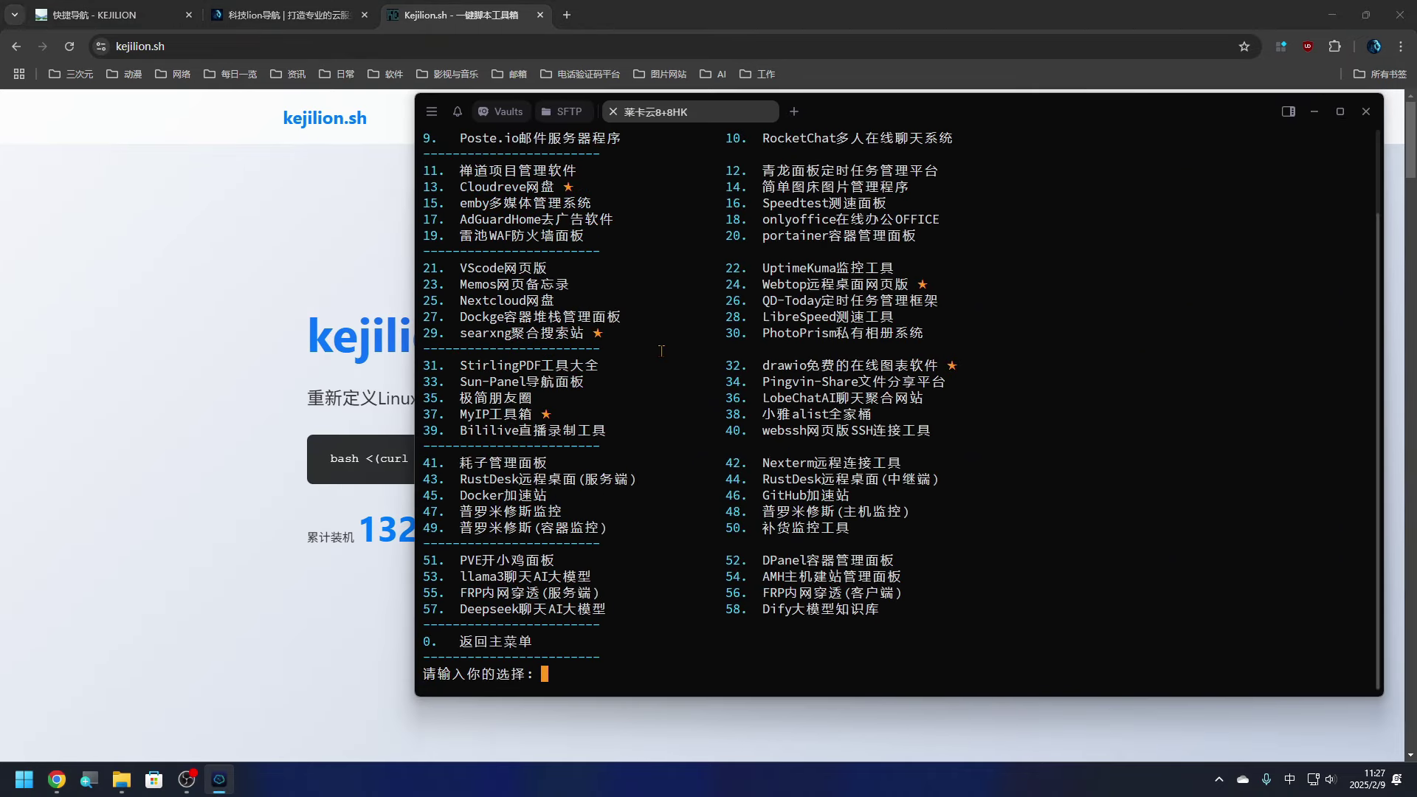
pyautogui.write('58')
pyautogui.press('Return')
pyautogui.write('1')
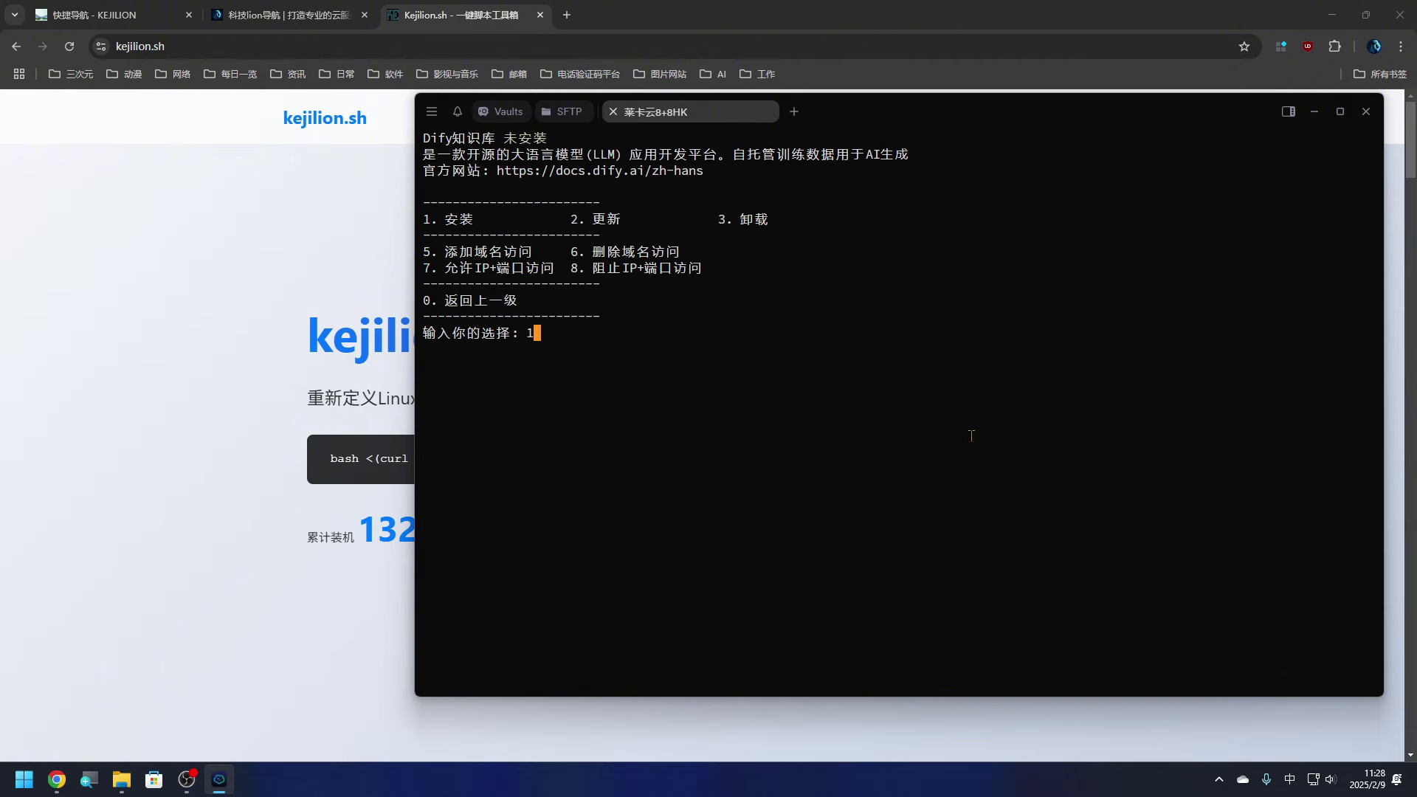
pyautogui.press('Return')
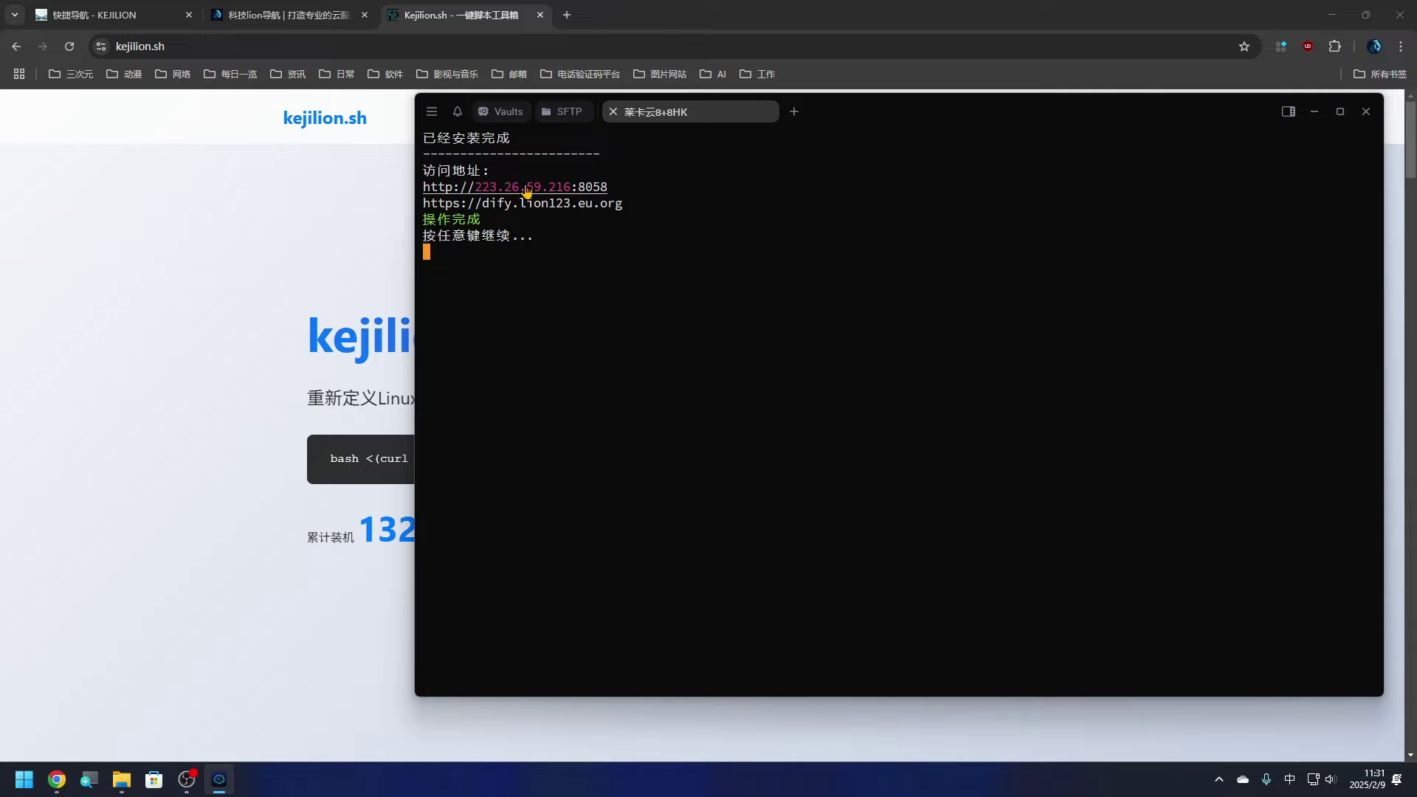
# Step: Create the Dify administrator account at the port 8058 address in the browser and sign in with its saved e-mail and password
pyautogui.click(491, 195)
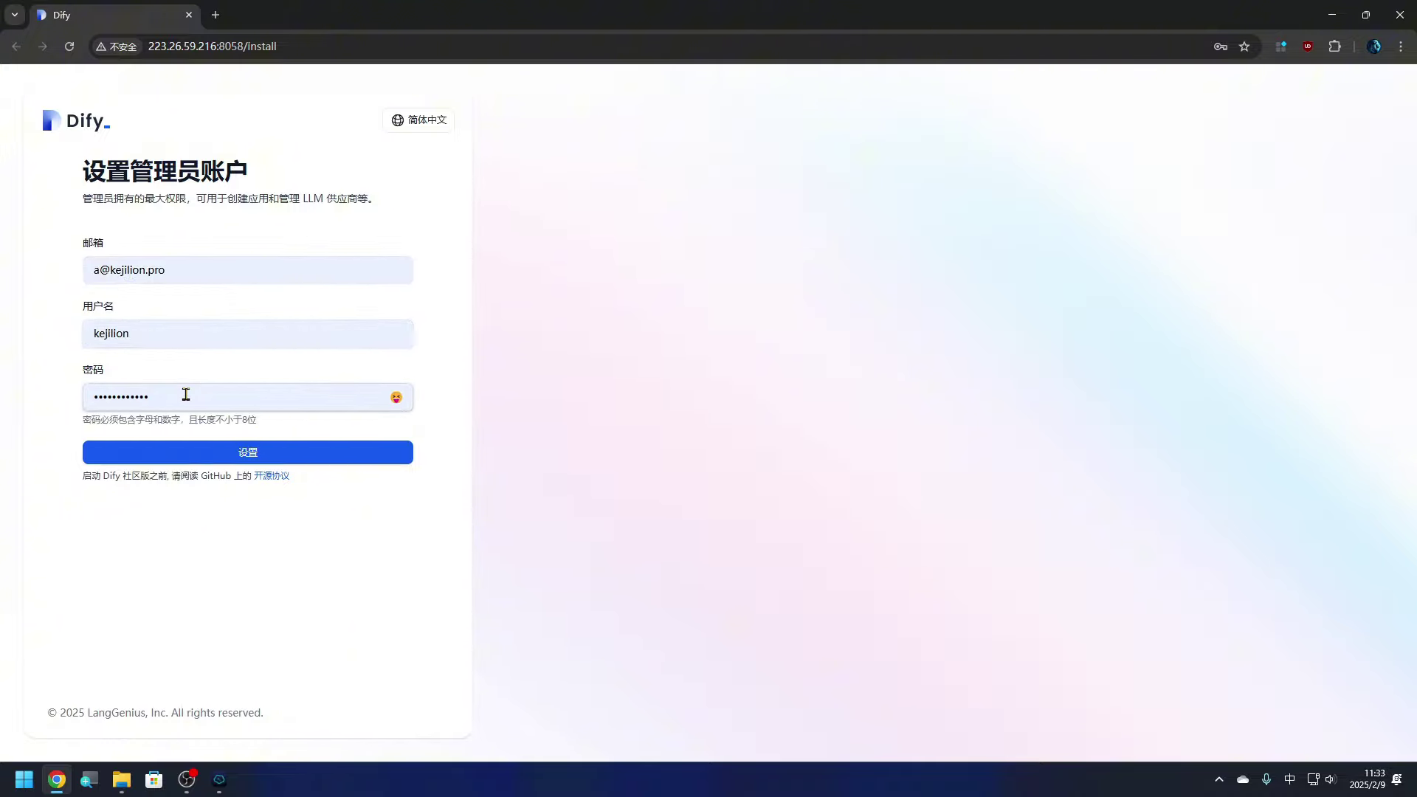
pyautogui.click(241, 462)
pyautogui.click(607, 412)
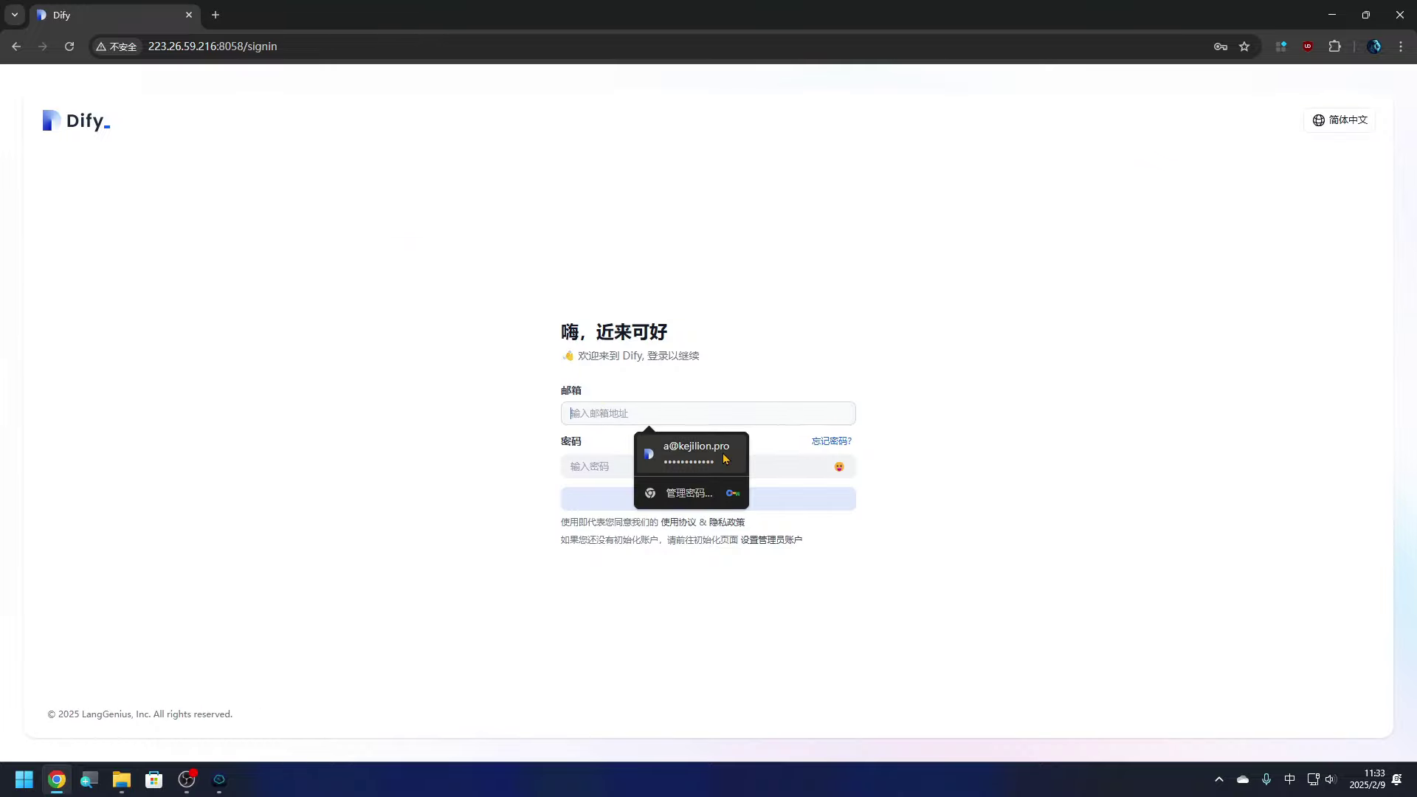
pyautogui.click(723, 458)
pyautogui.click(706, 500)
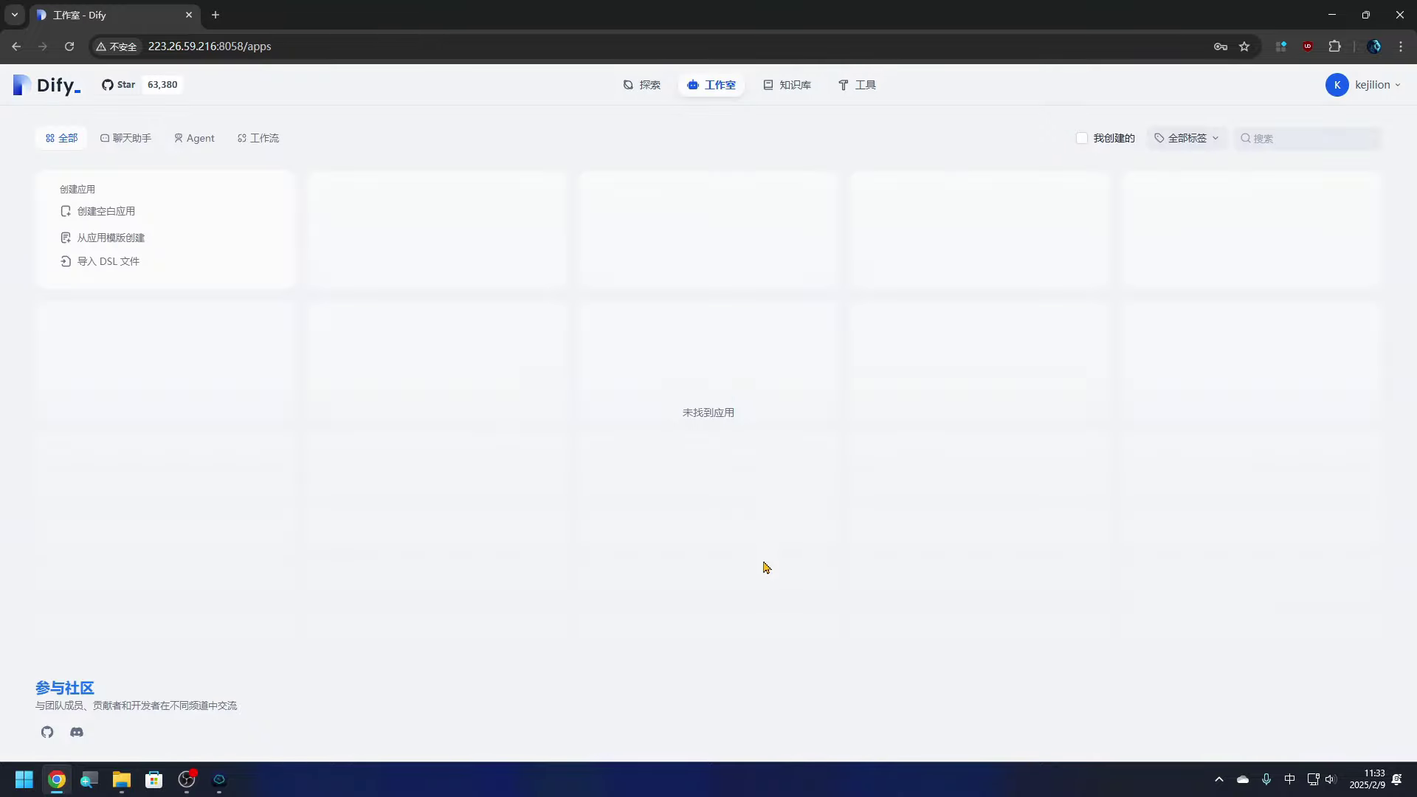
# Step: Browse the 模型供应商 list in the workspace settings and start adding a model for Ollama
pyautogui.click(1364, 88)
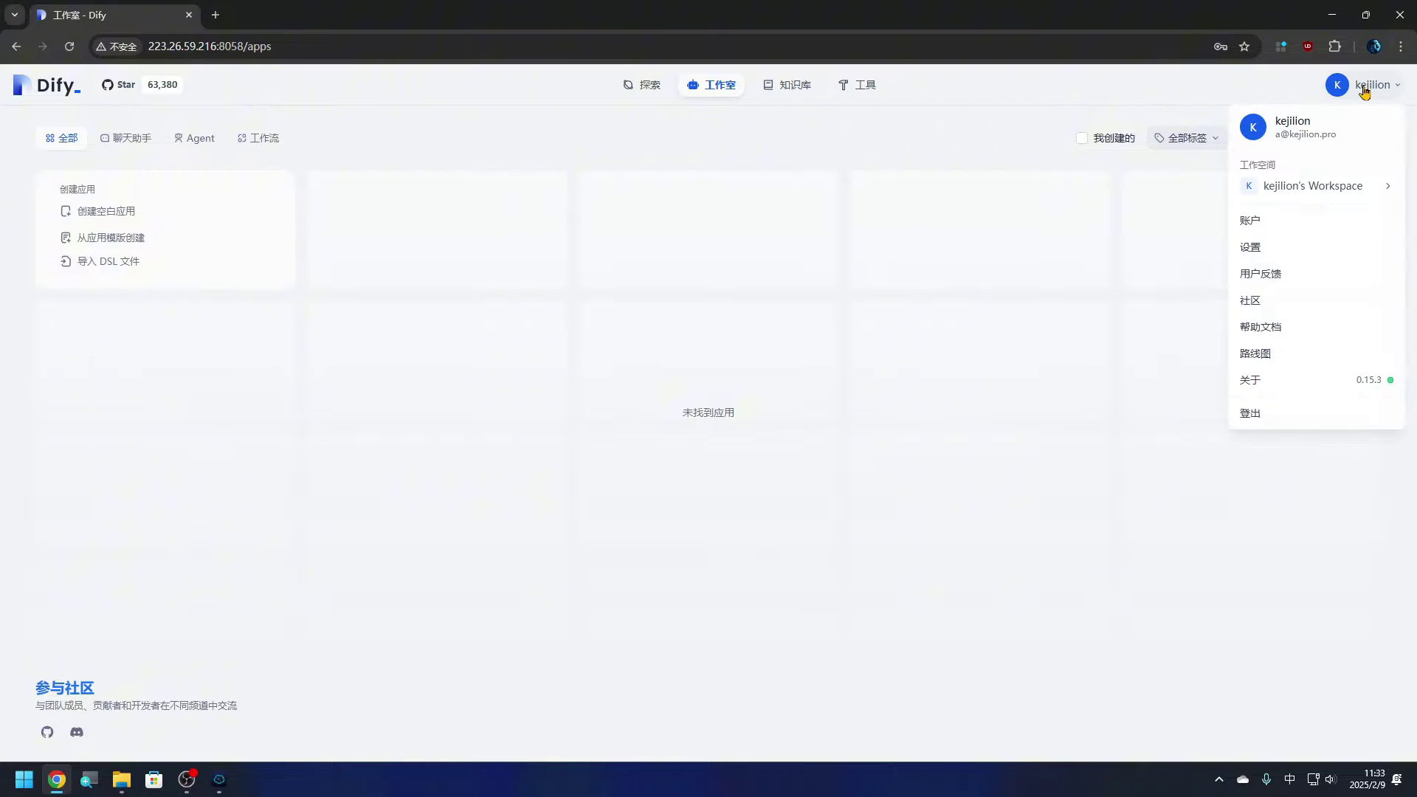
pyautogui.click(1299, 245)
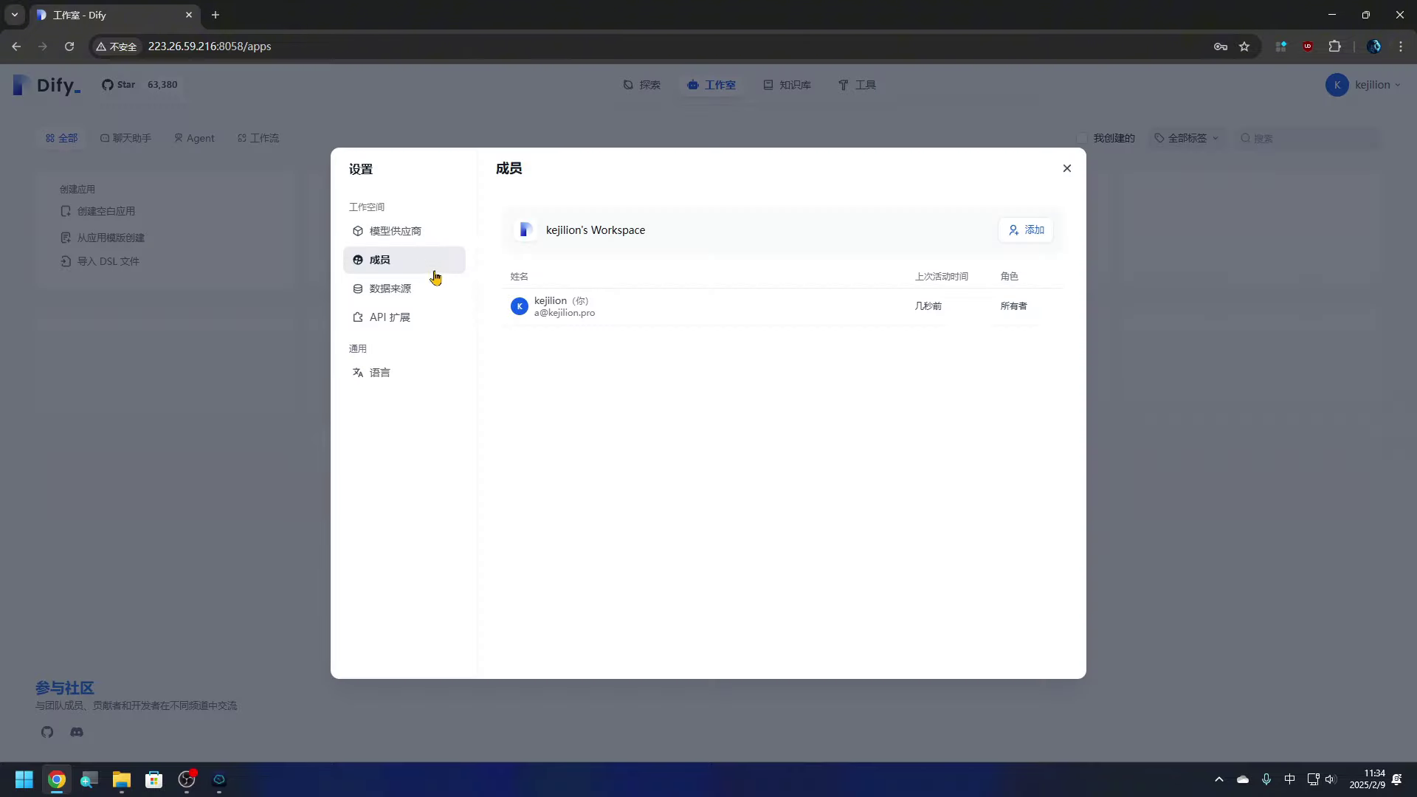
pyautogui.click(404, 233)
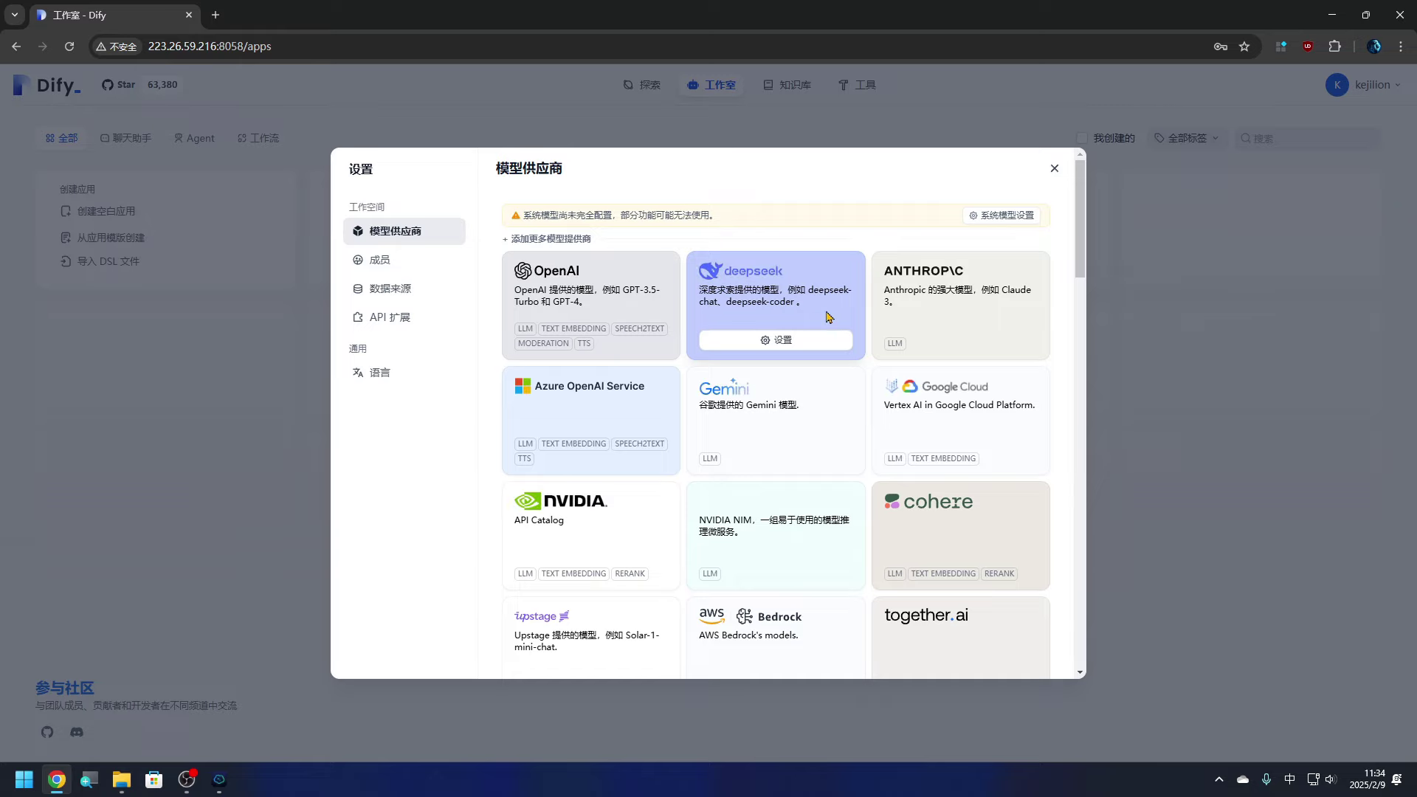
pyautogui.scroll(-4, 644, 422)
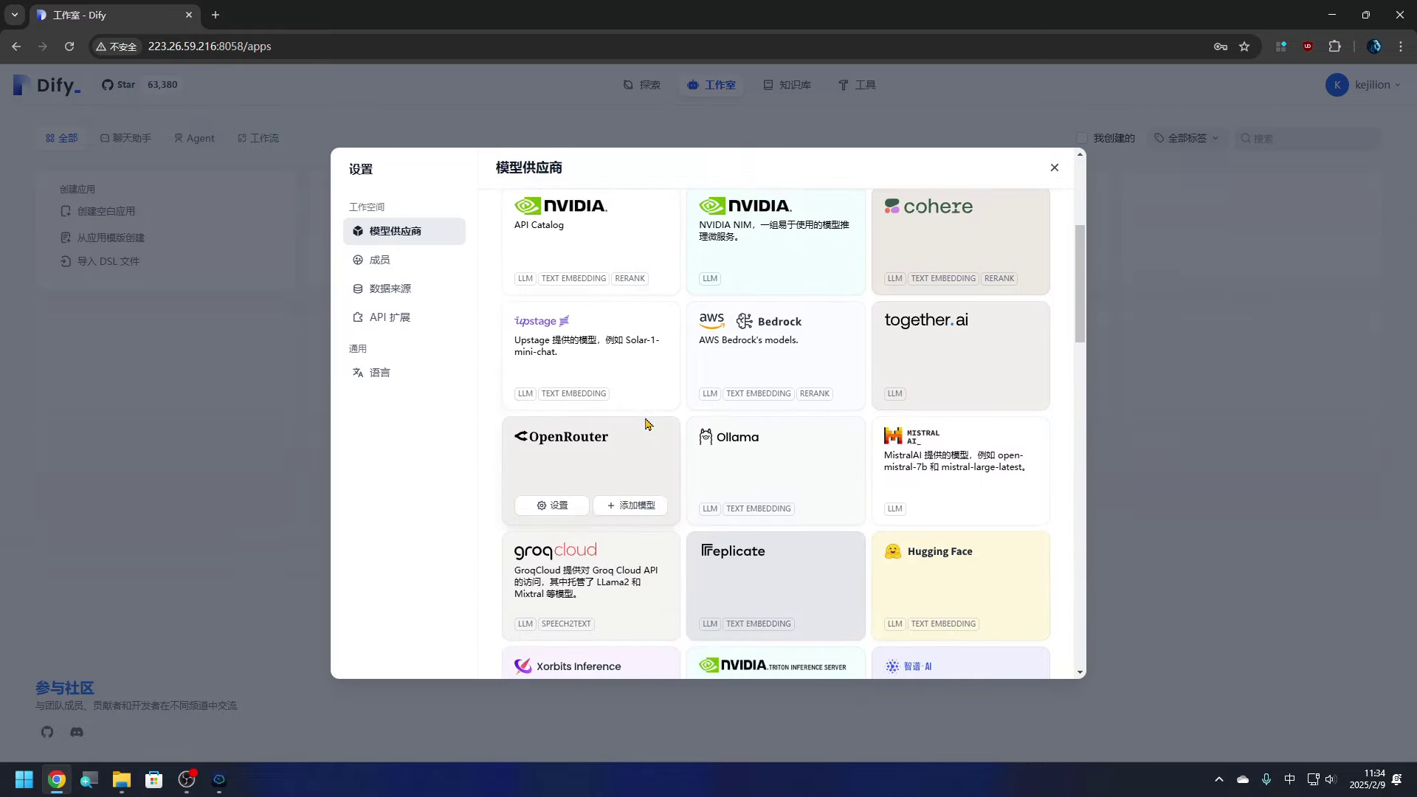
pyautogui.scroll(-2, 647, 421)
pyautogui.scroll(-3, 677, 434)
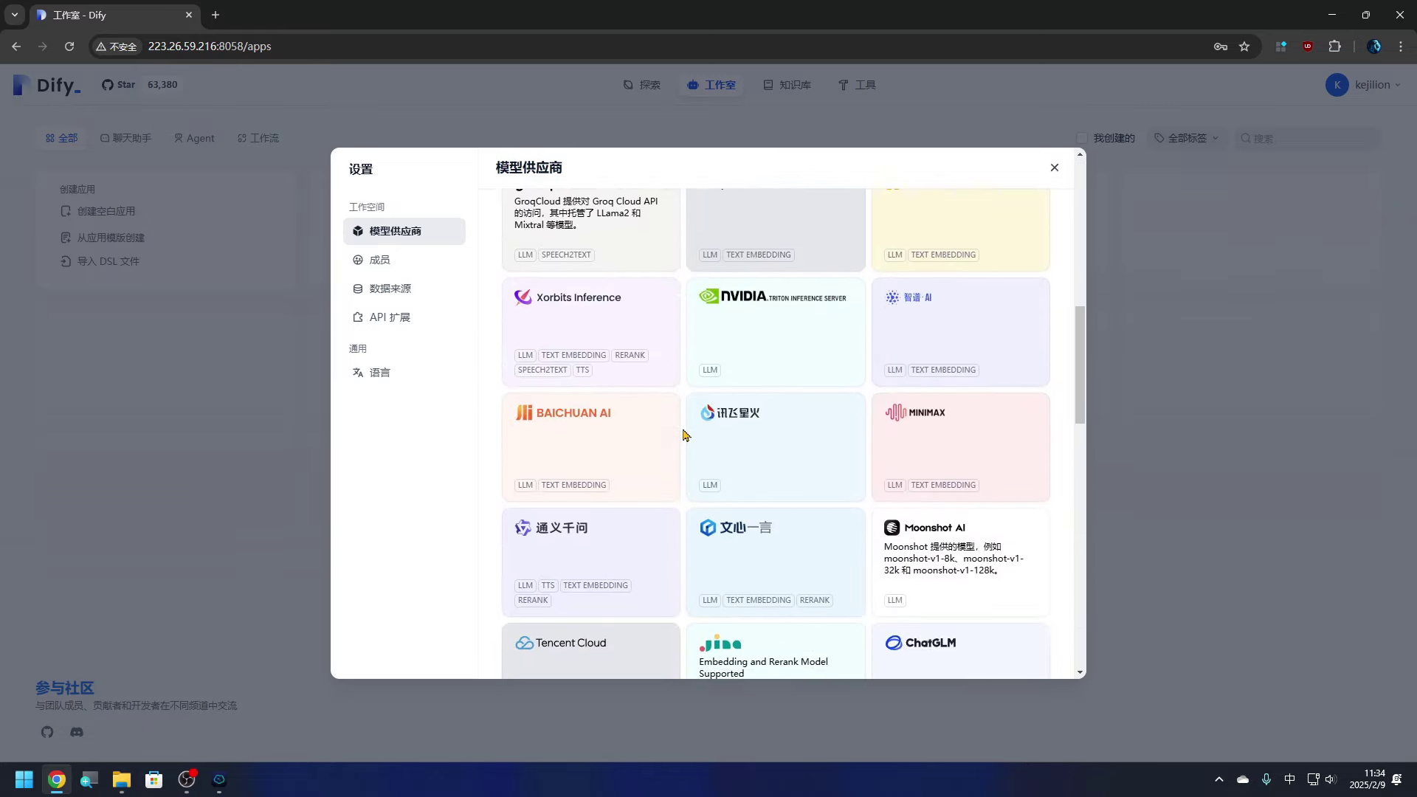
pyautogui.scroll(-2, 683, 472)
pyautogui.scroll(-1, 856, 524)
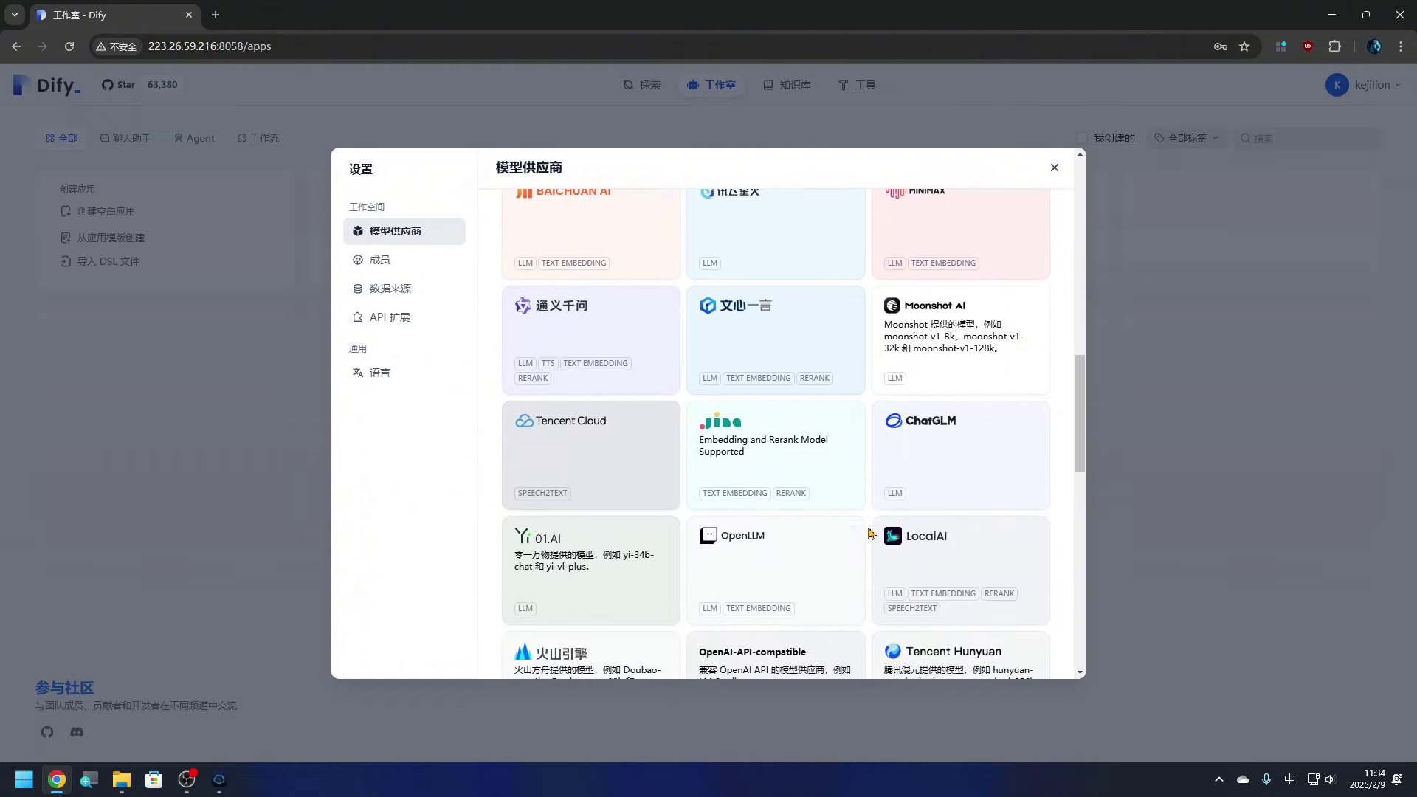
pyautogui.scroll(-1, 869, 532)
pyautogui.scroll(7, 736, 376)
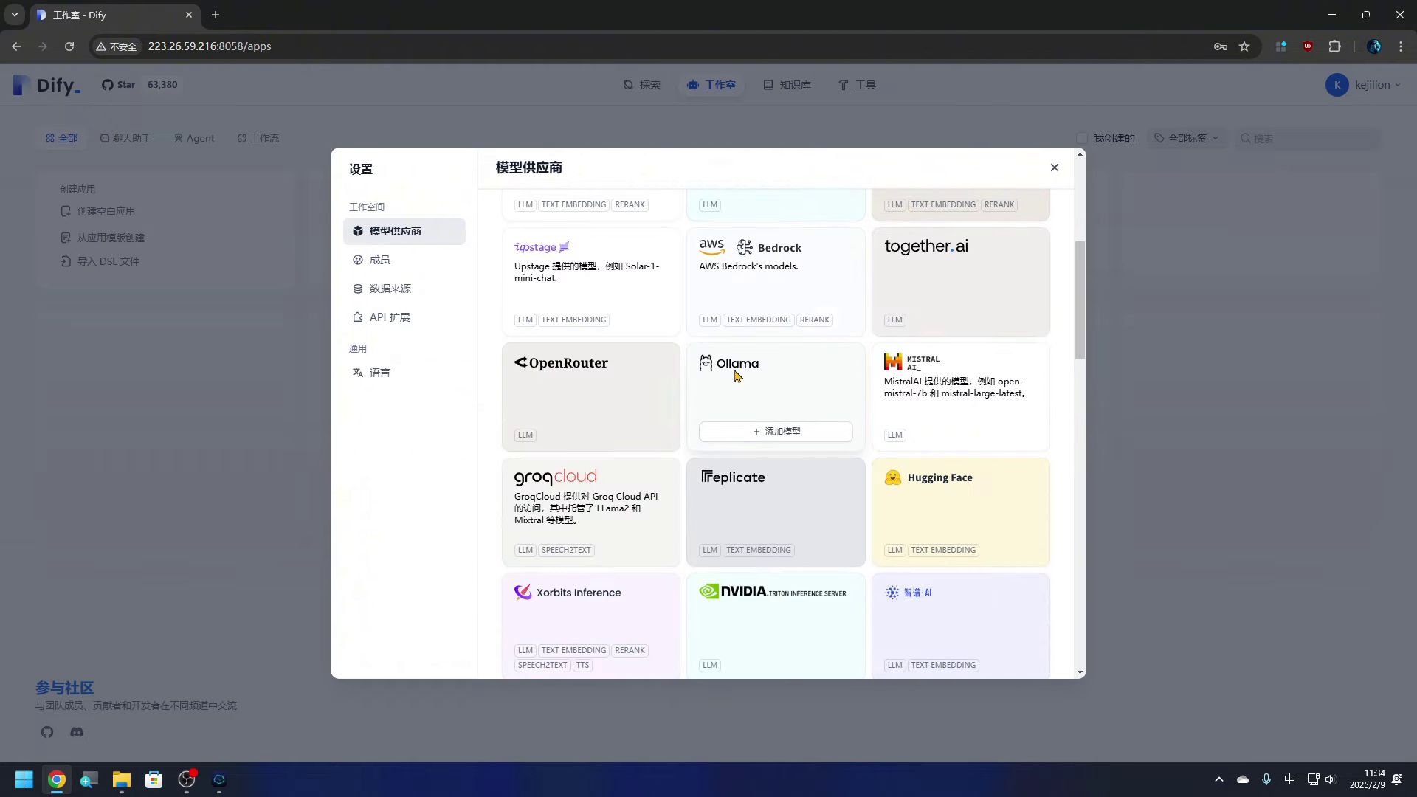
pyautogui.click(780, 436)
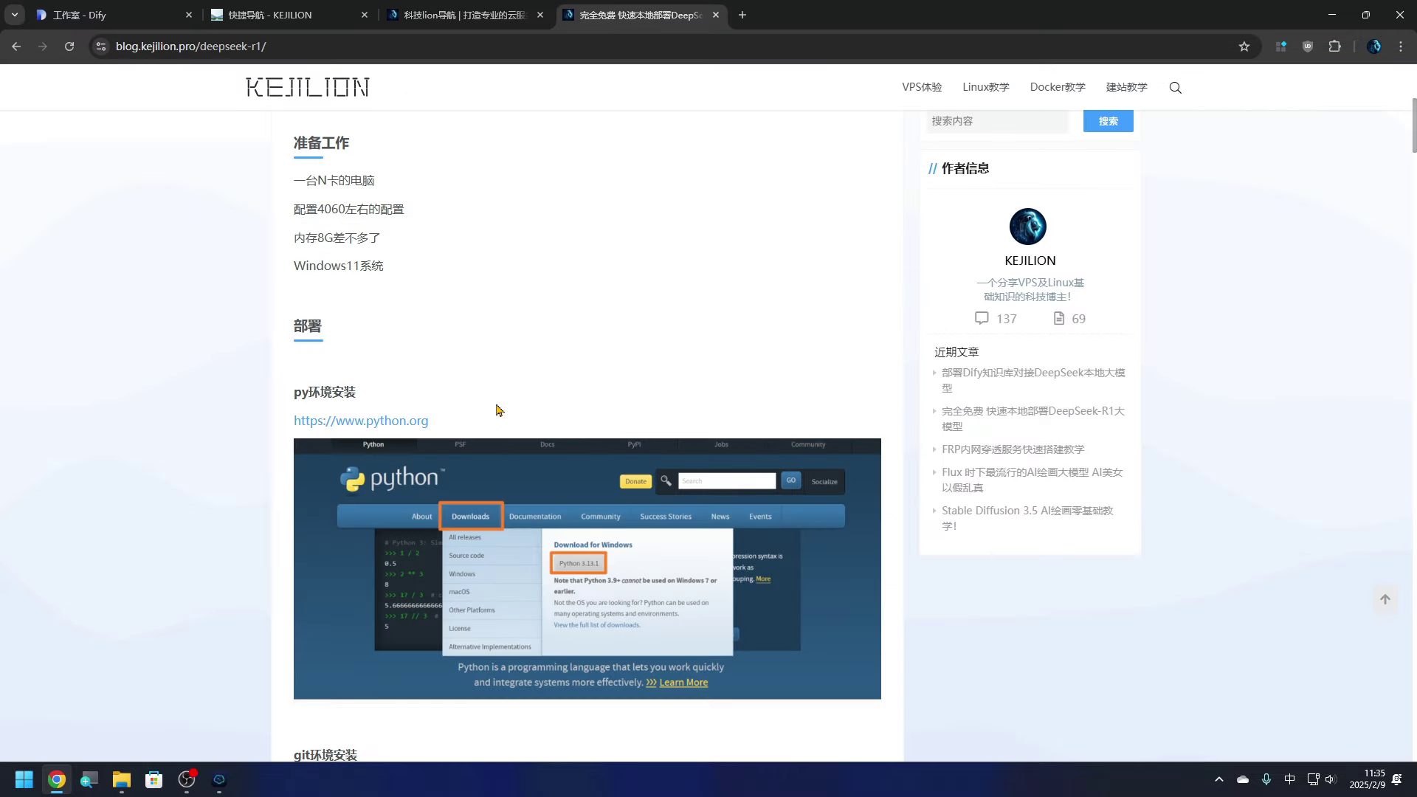
# Step: Download the Python 3.13.2 Windows installer from the python.org link in the DeepSeek-R1 article, and return to the article
pyautogui.click(360, 426)
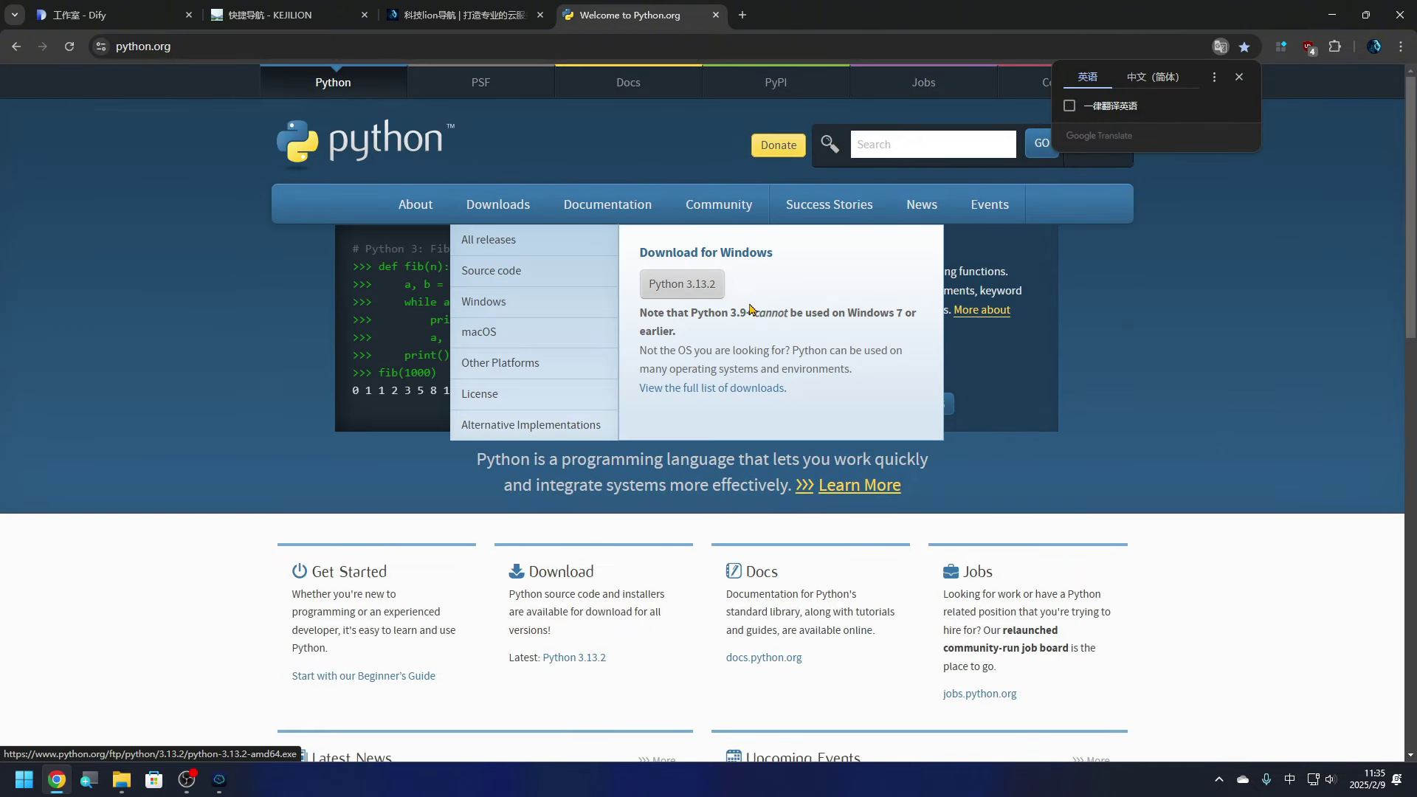
pyautogui.click(702, 290)
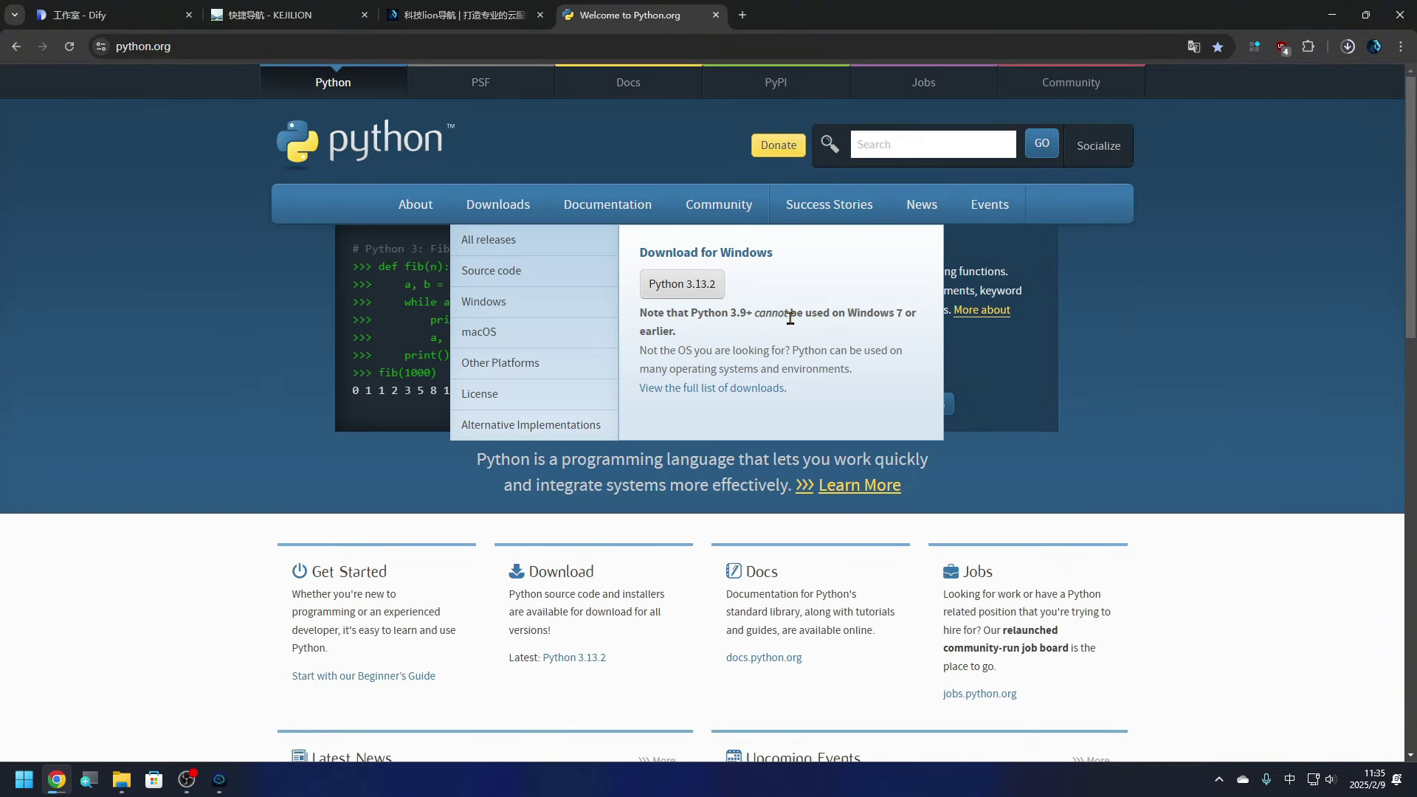
pyautogui.hotkey('alt', 'Left')
# Step: Download the 64-bit Git for Windows Setup from the article's Git link and return to the article
pyautogui.click(399, 344)
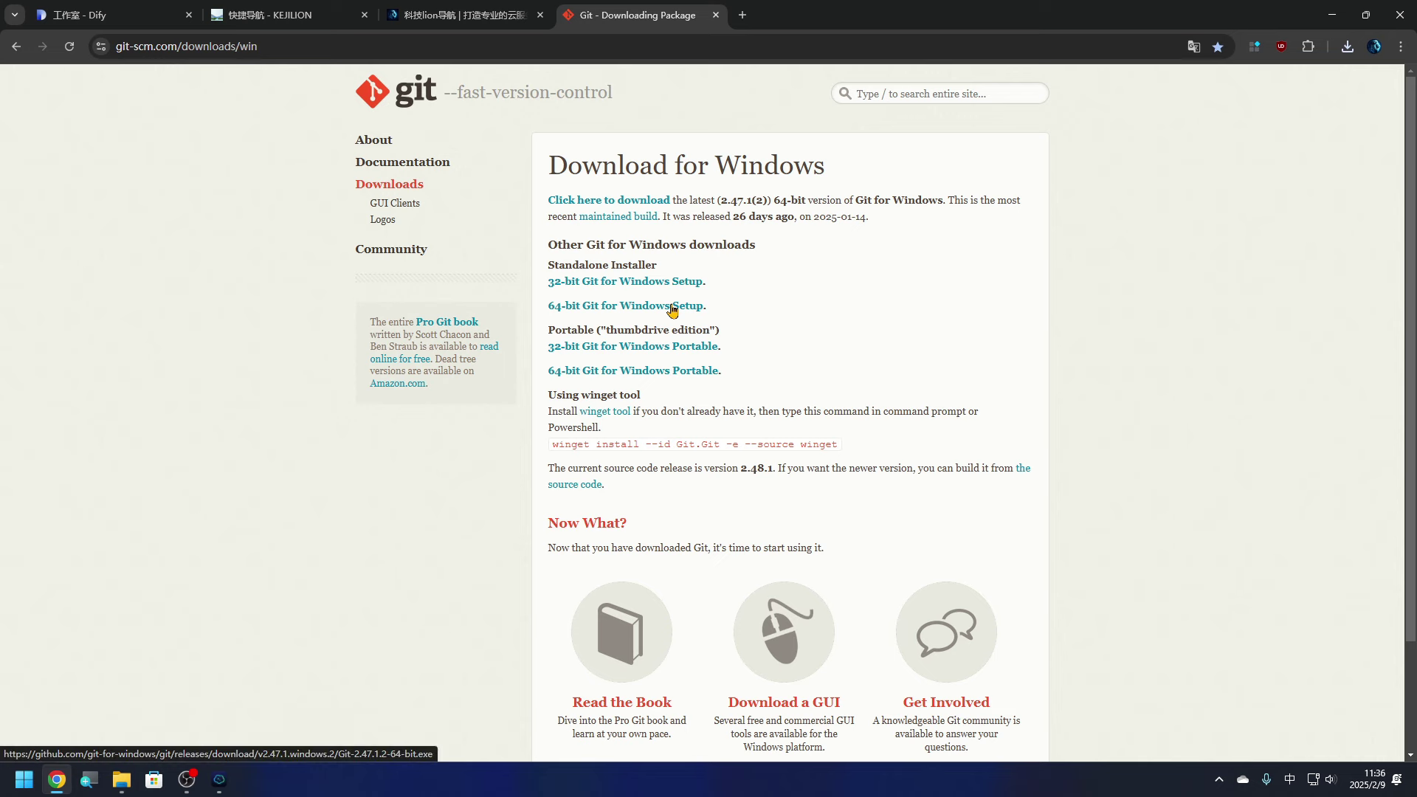
pyautogui.click(671, 307)
pyautogui.hotkey('alt', 'Left')
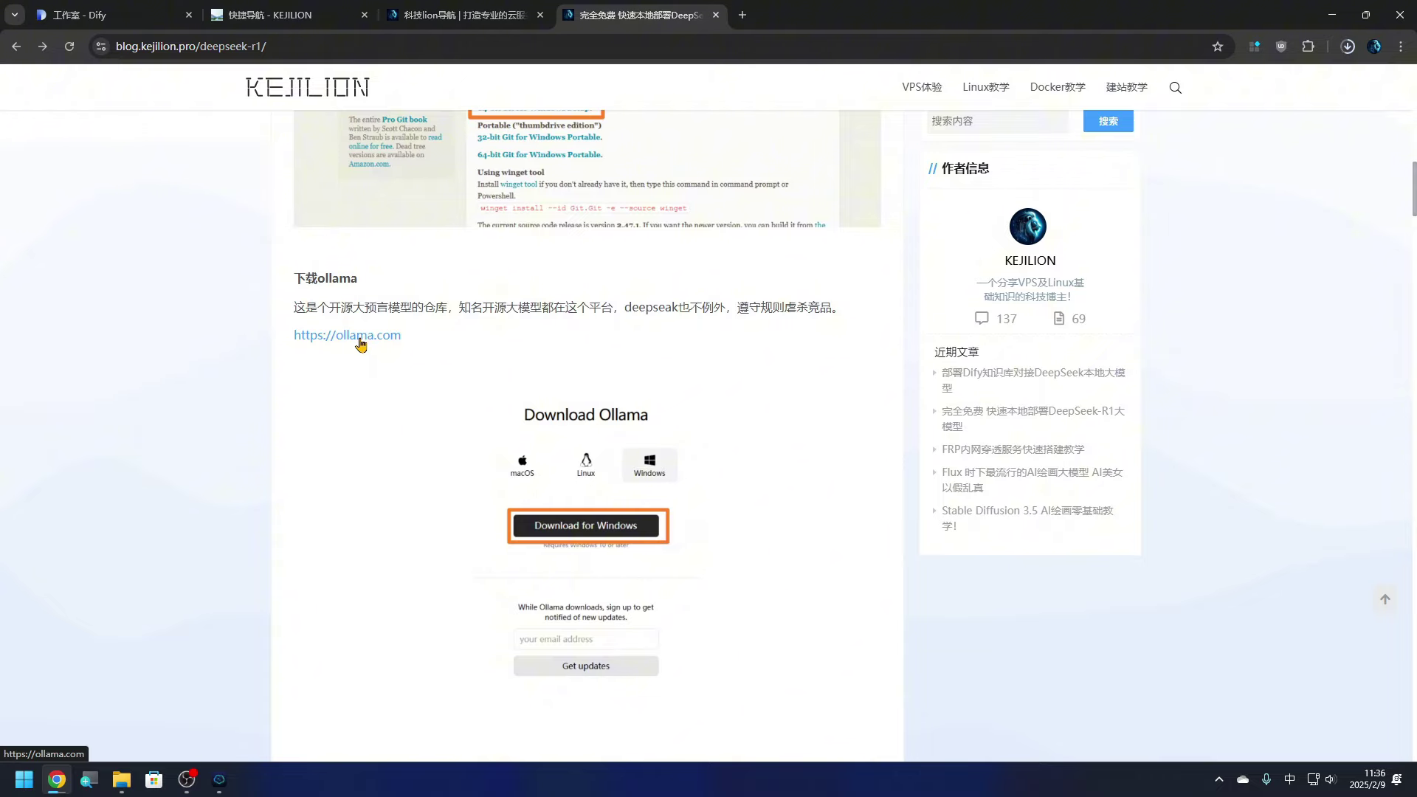
# Step: Download the Windows version of Ollama from the article's ollama.com link
pyautogui.click(359, 338)
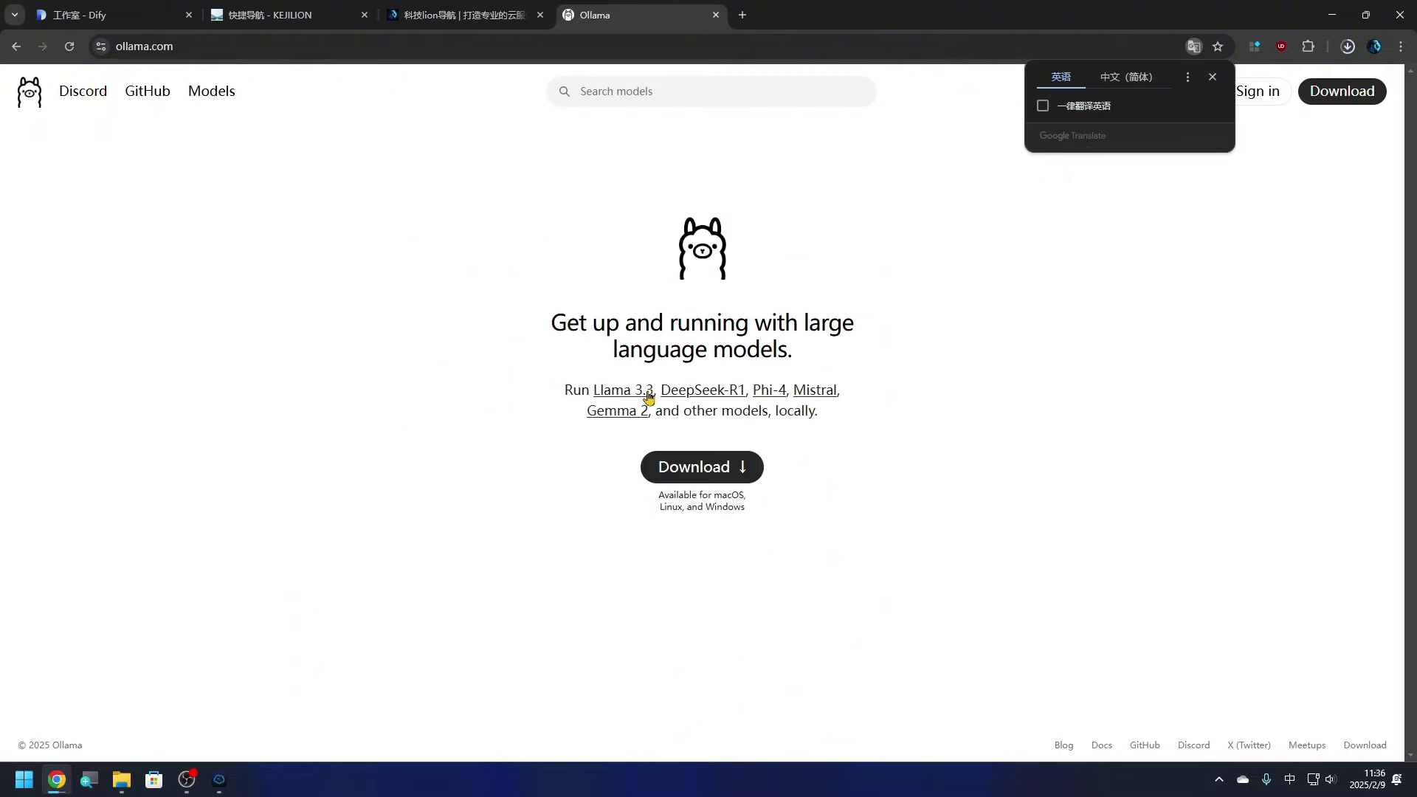
pyautogui.click(931, 452)
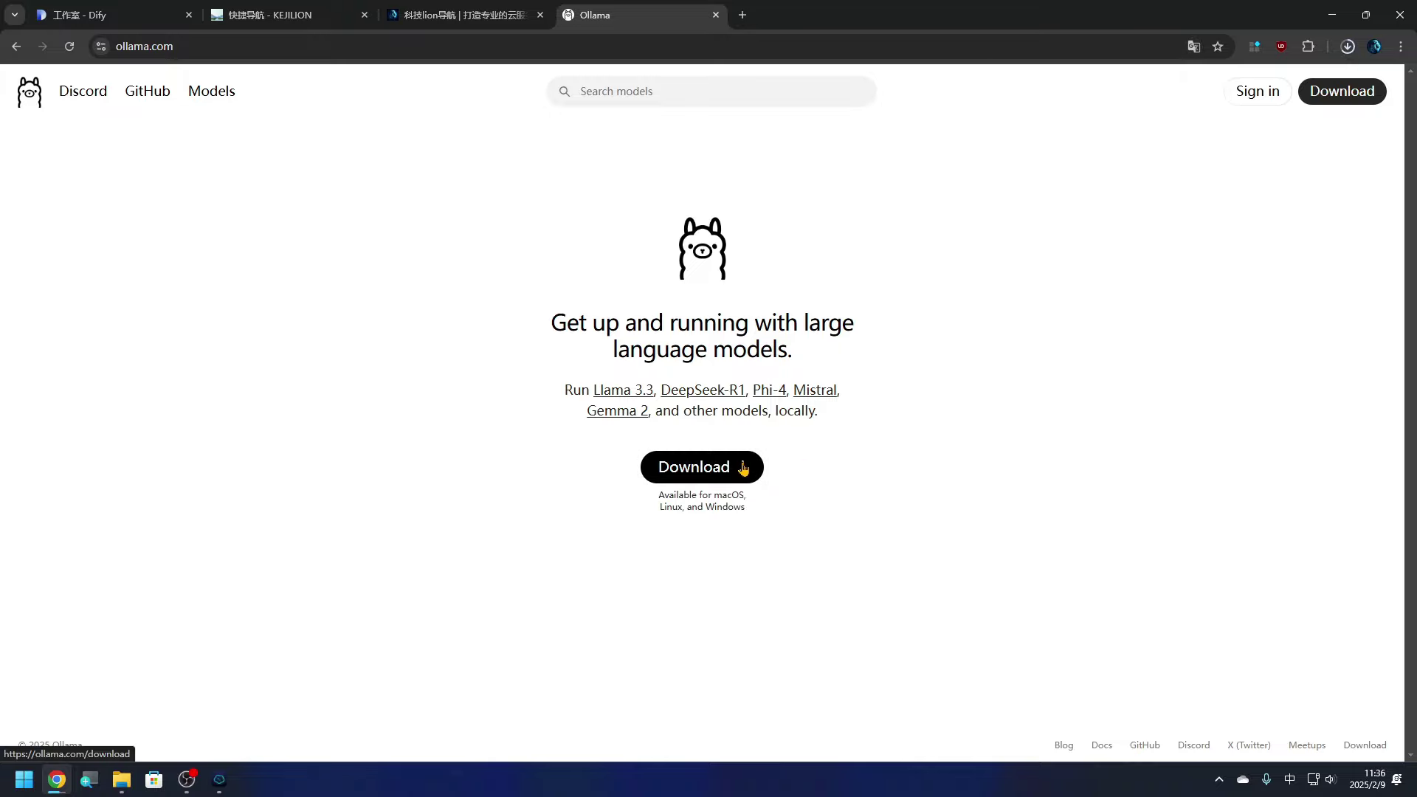
pyautogui.click(721, 468)
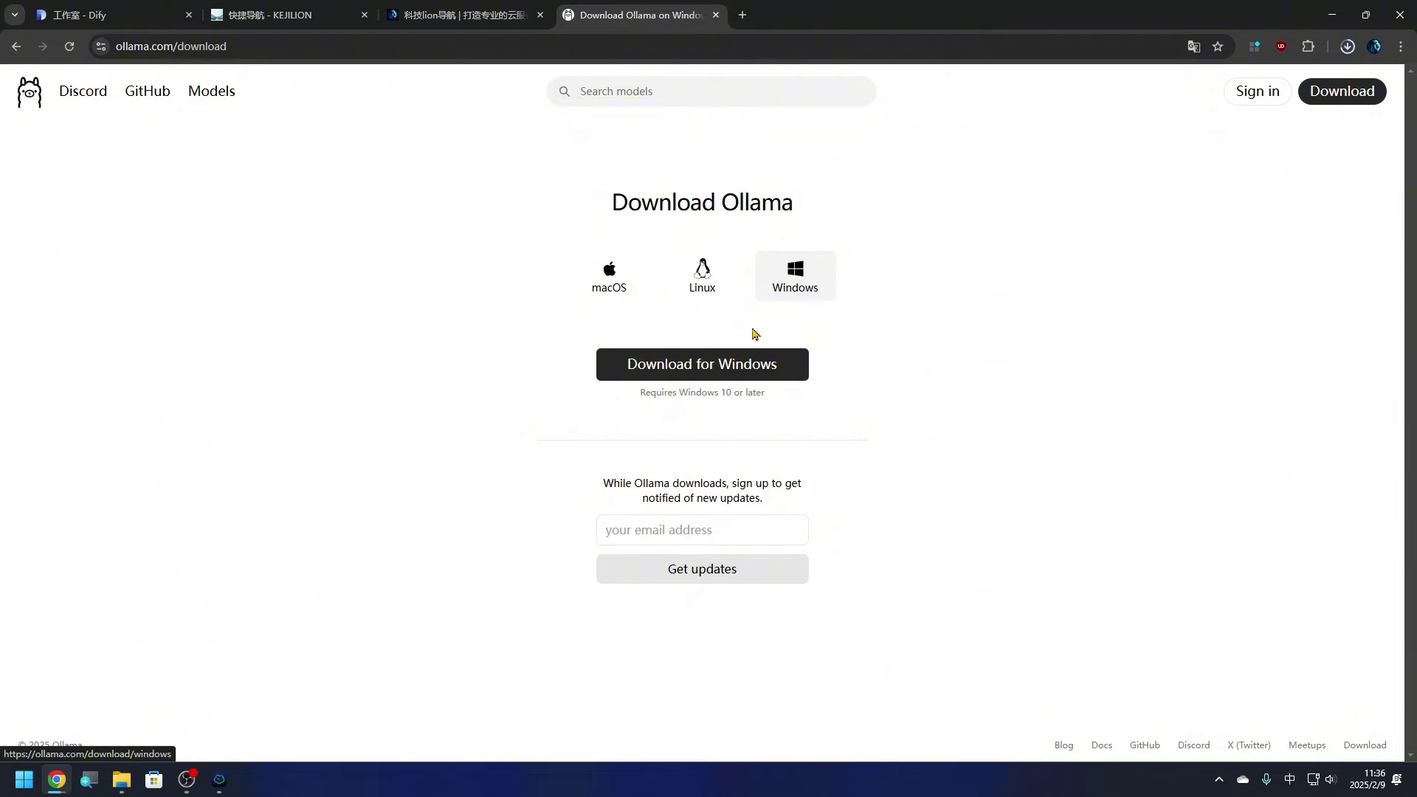
pyautogui.click(721, 363)
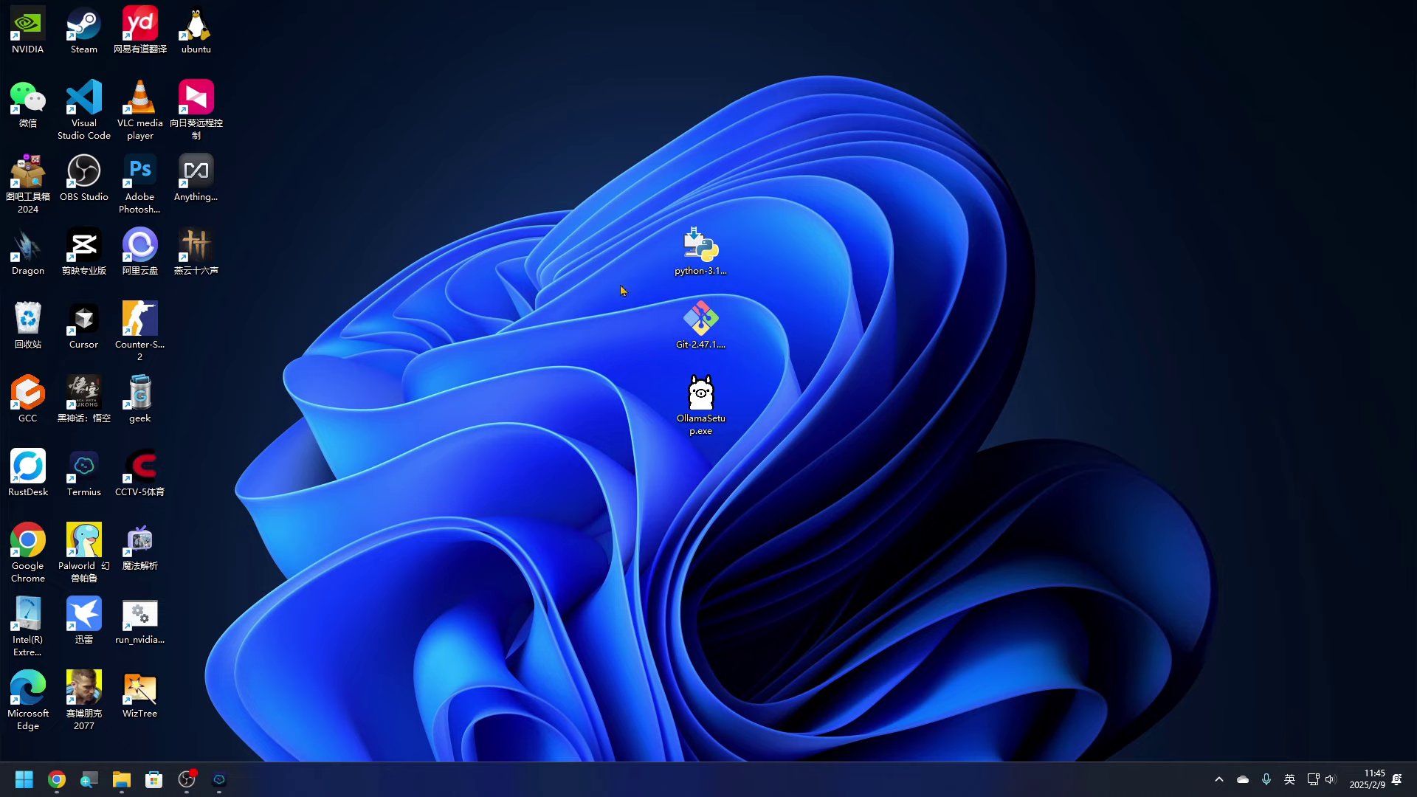
# Step: Run the Python 3.13.2 installer from the desktop with the Upgrade Now option and close the setup when it finishes
pyautogui.click(714, 260)
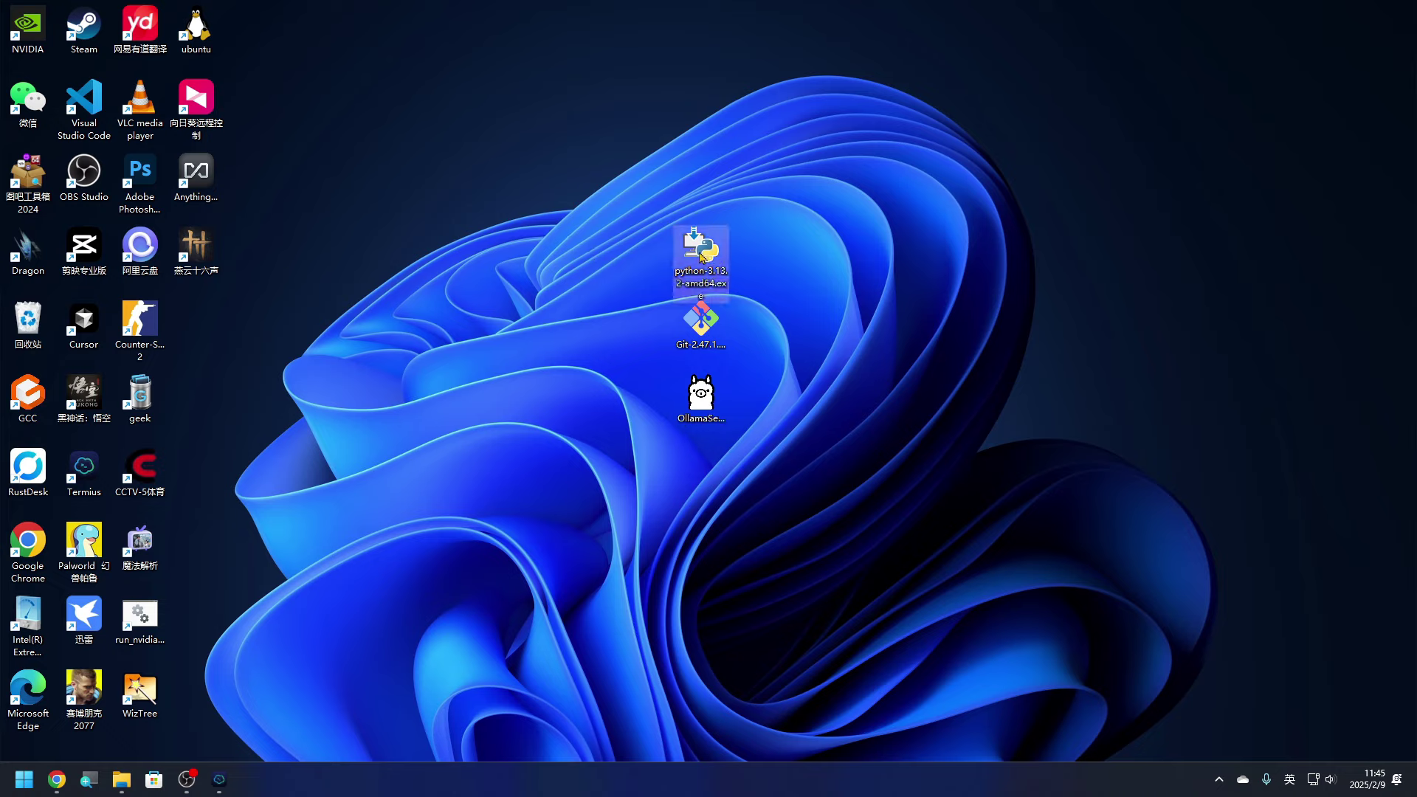
pyautogui.doubleClick(701, 255)
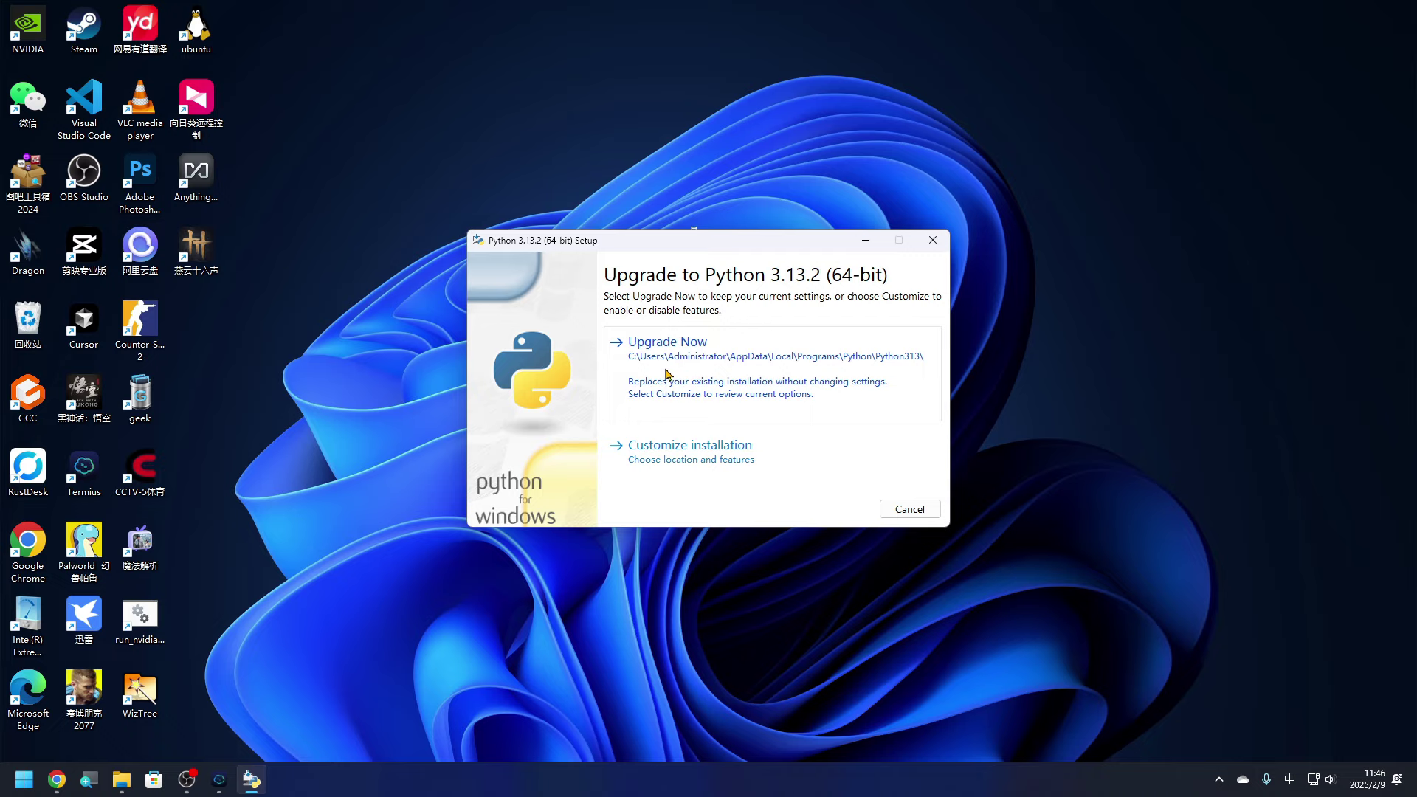
pyautogui.click(667, 374)
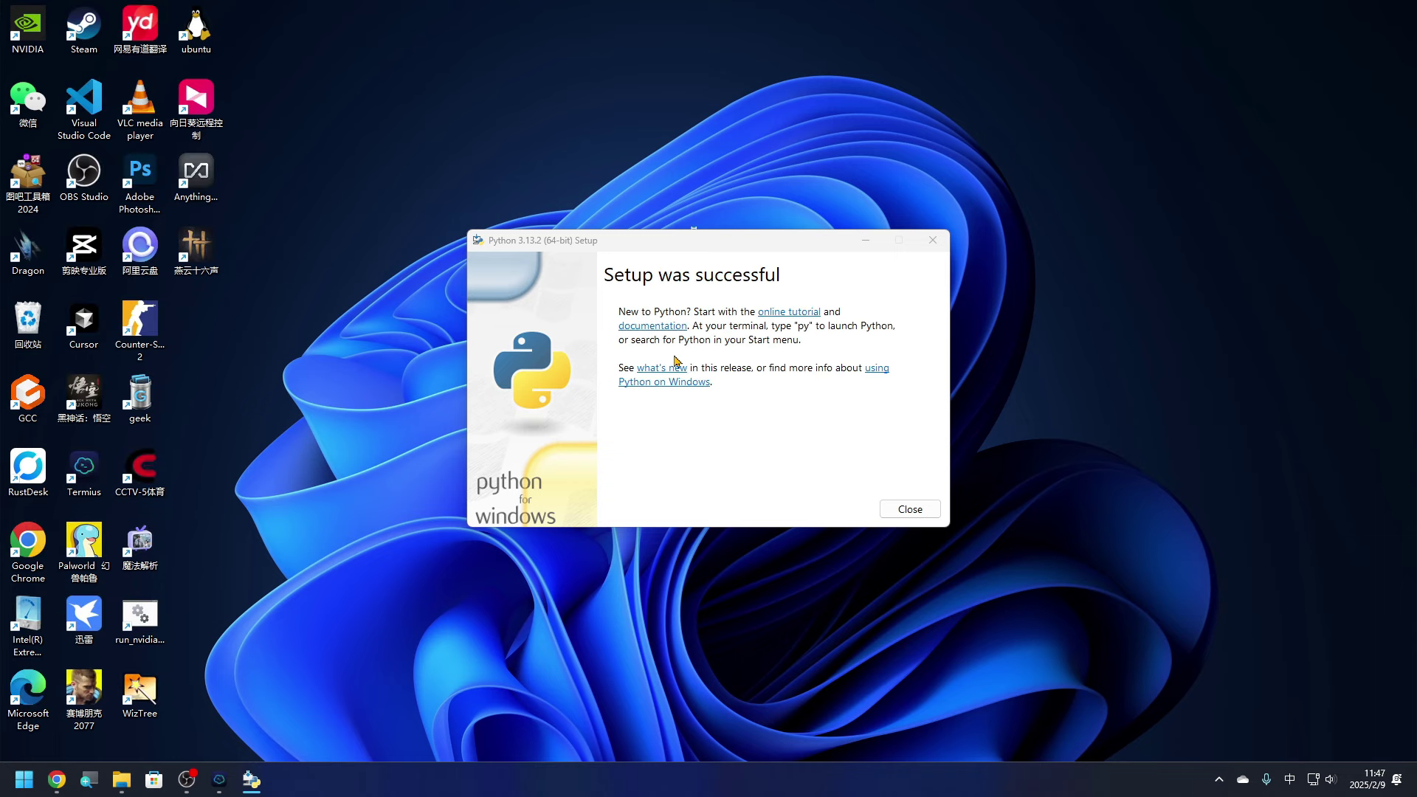
pyautogui.click(909, 509)
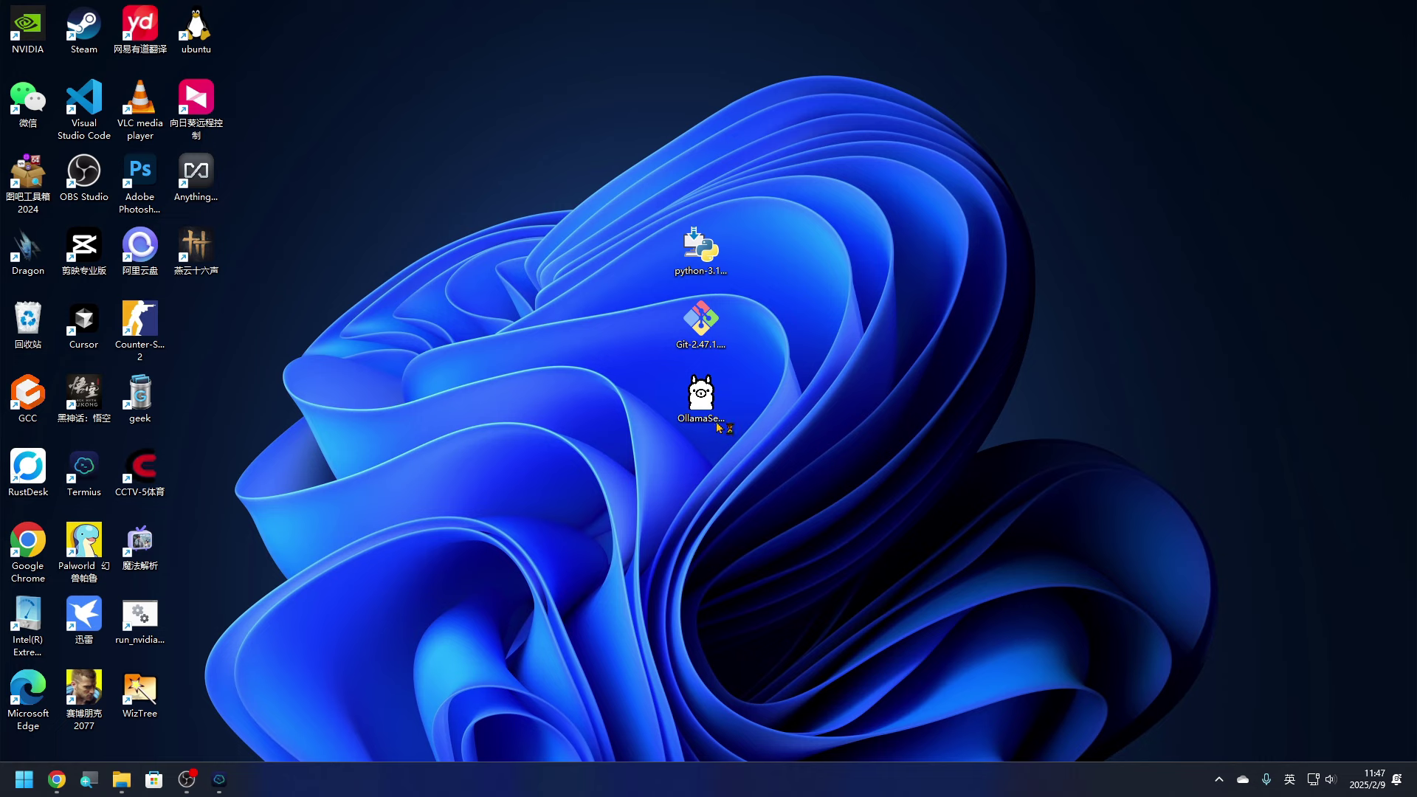
# Step: Install Git 2.47.1.2 and Ollama 0.5.7 from their setup files on the desktop
pyautogui.doubleClick(699, 323)
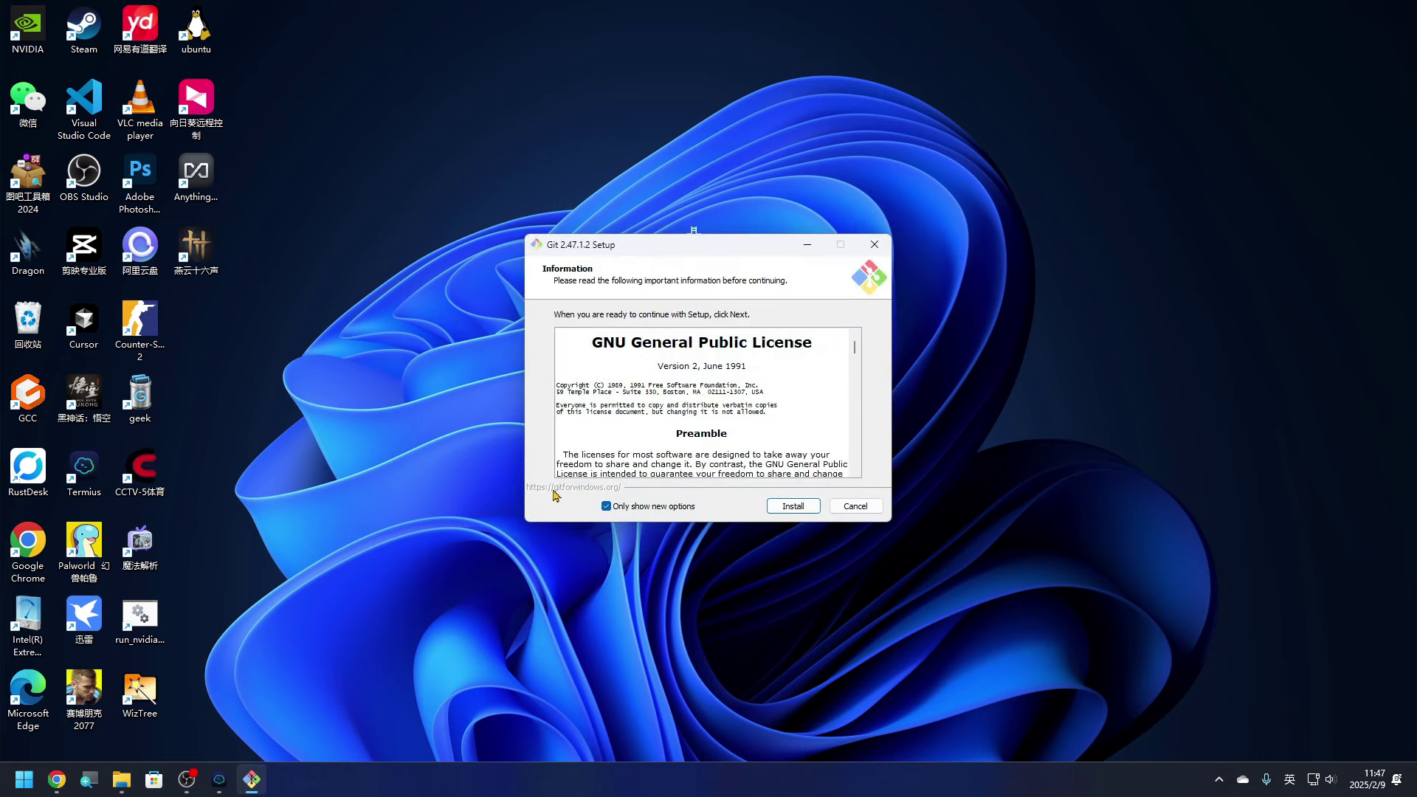
pyautogui.click(794, 512)
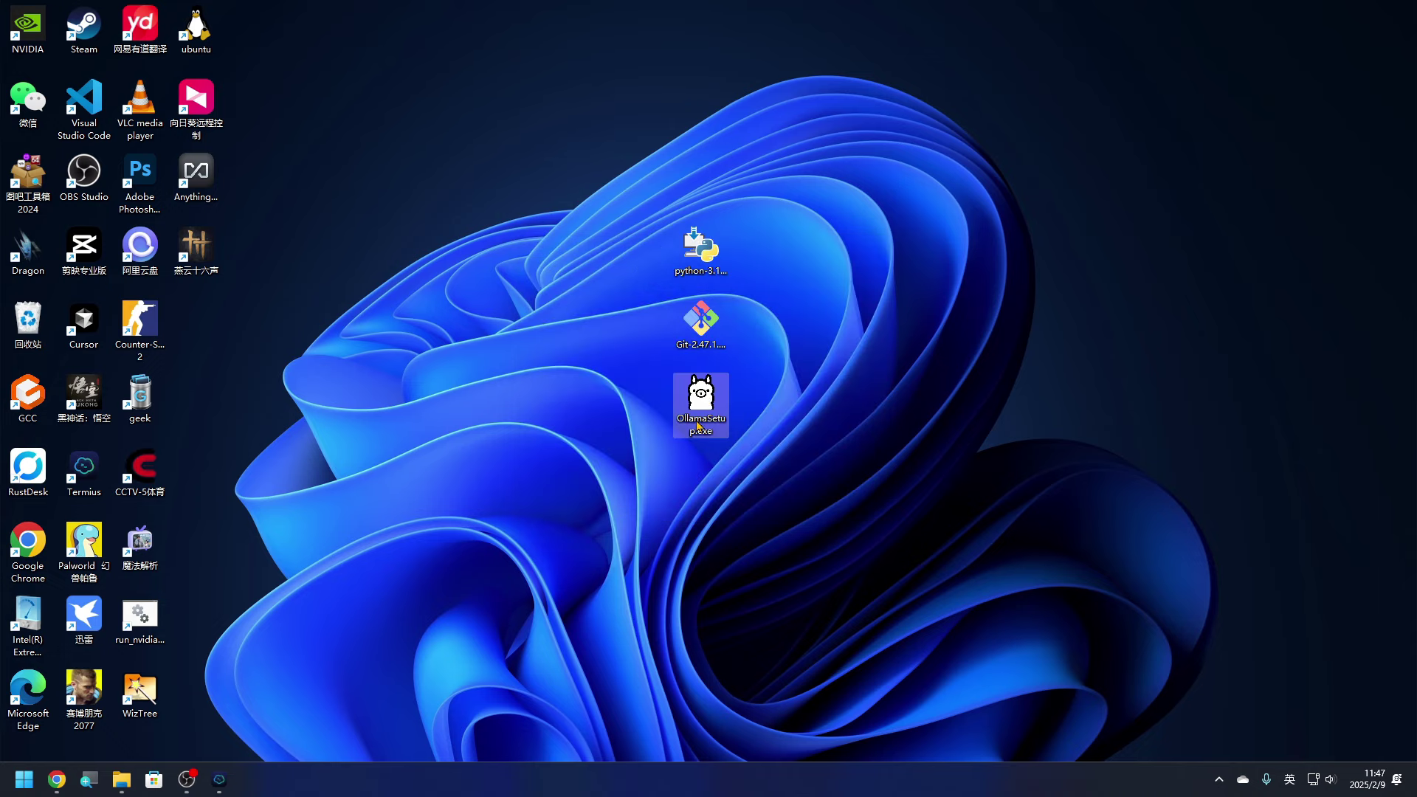
pyautogui.doubleClick(697, 427)
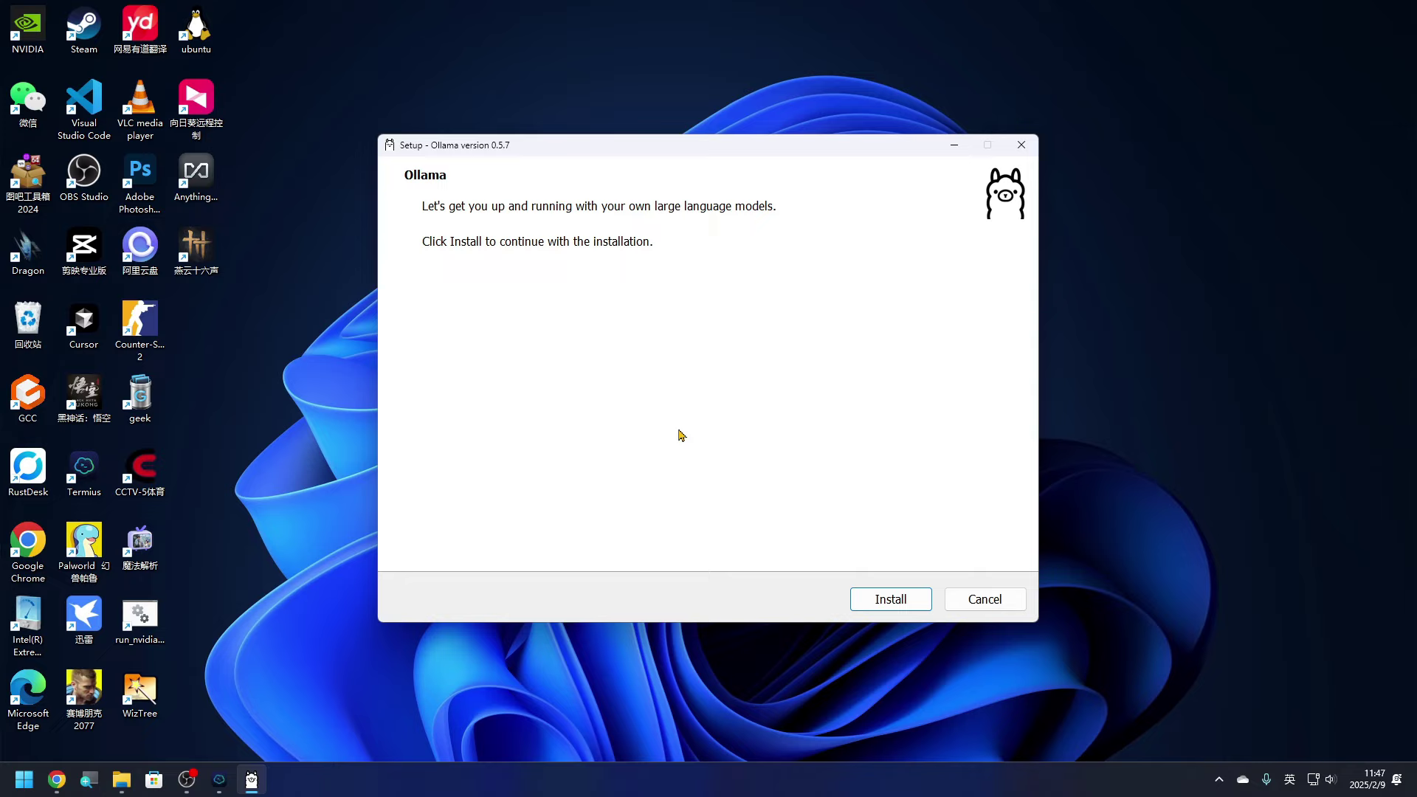
pyautogui.click(880, 602)
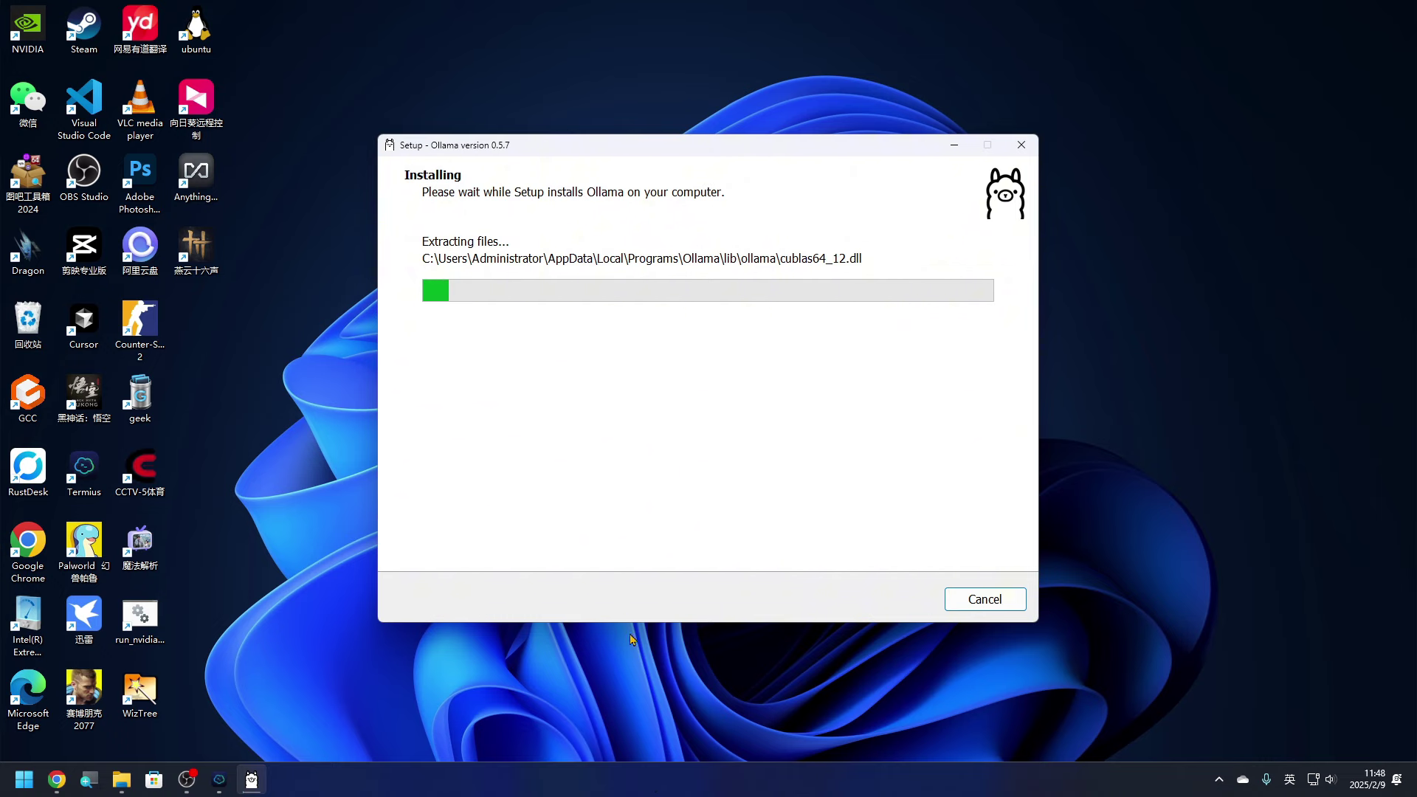
# Step: Check the startup status of ollama.exe in Task Manager's startup apps, and close Task Manager
pyautogui.click(681, 780)
pyautogui.rightClick(680, 781)
pyautogui.click(724, 724)
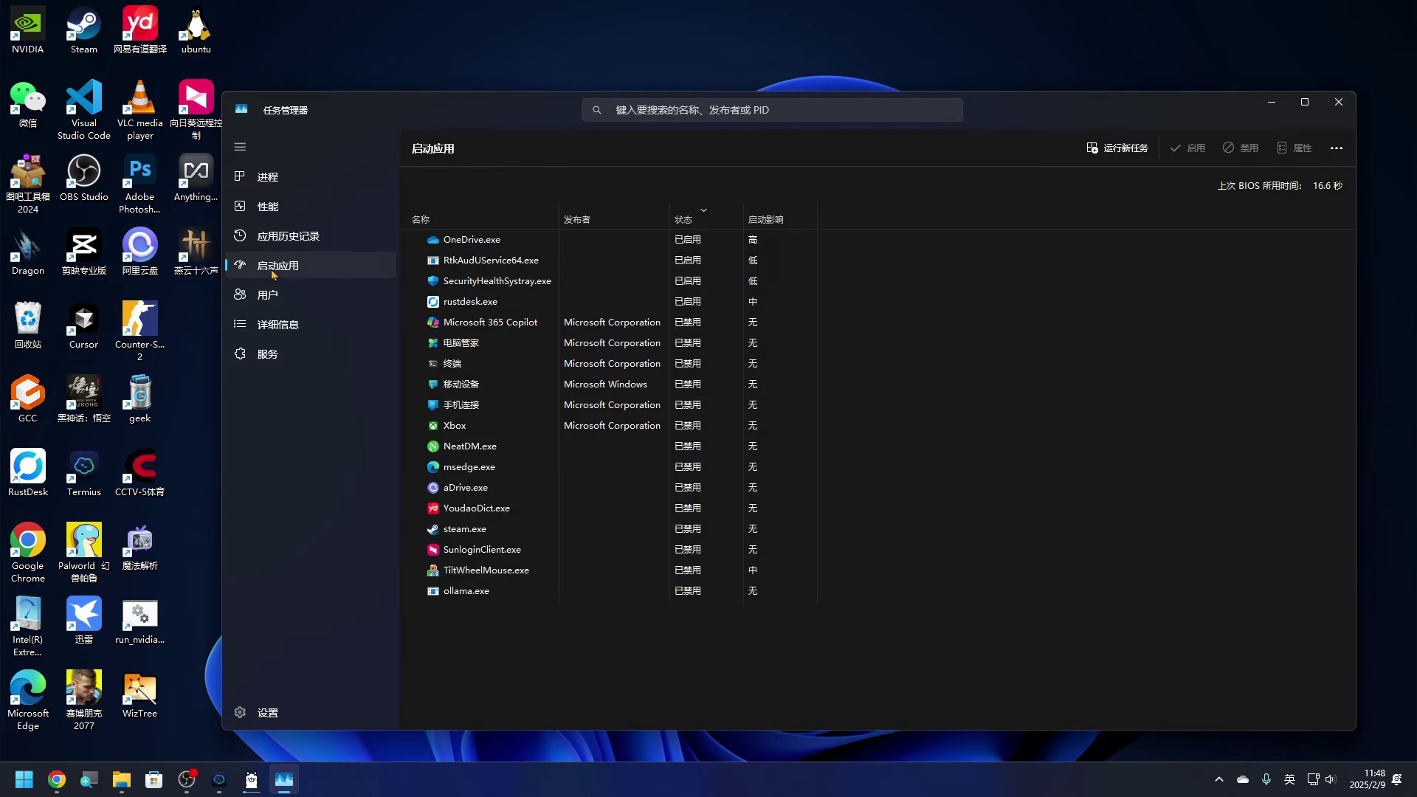
pyautogui.click(489, 595)
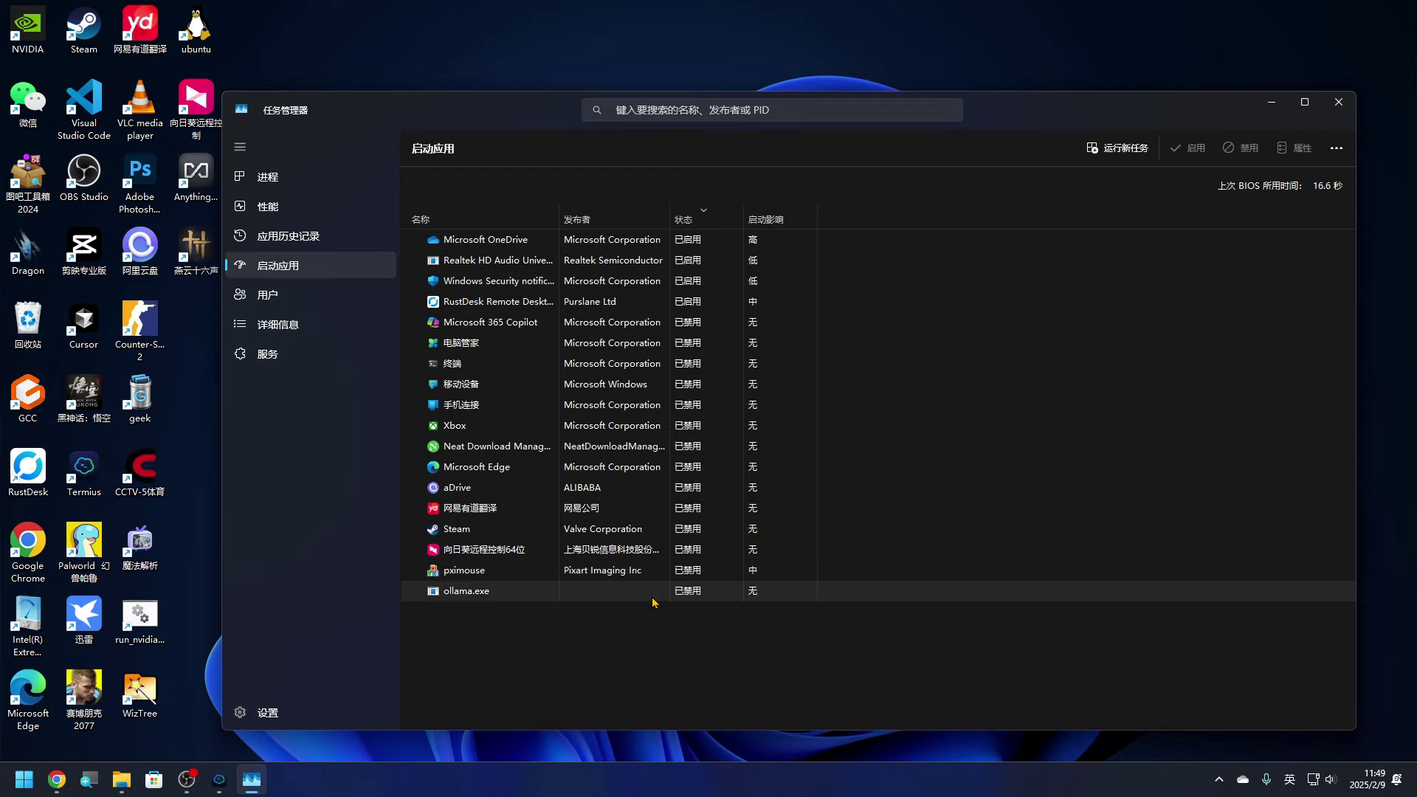
pyautogui.hotkey('alt', 'F4')
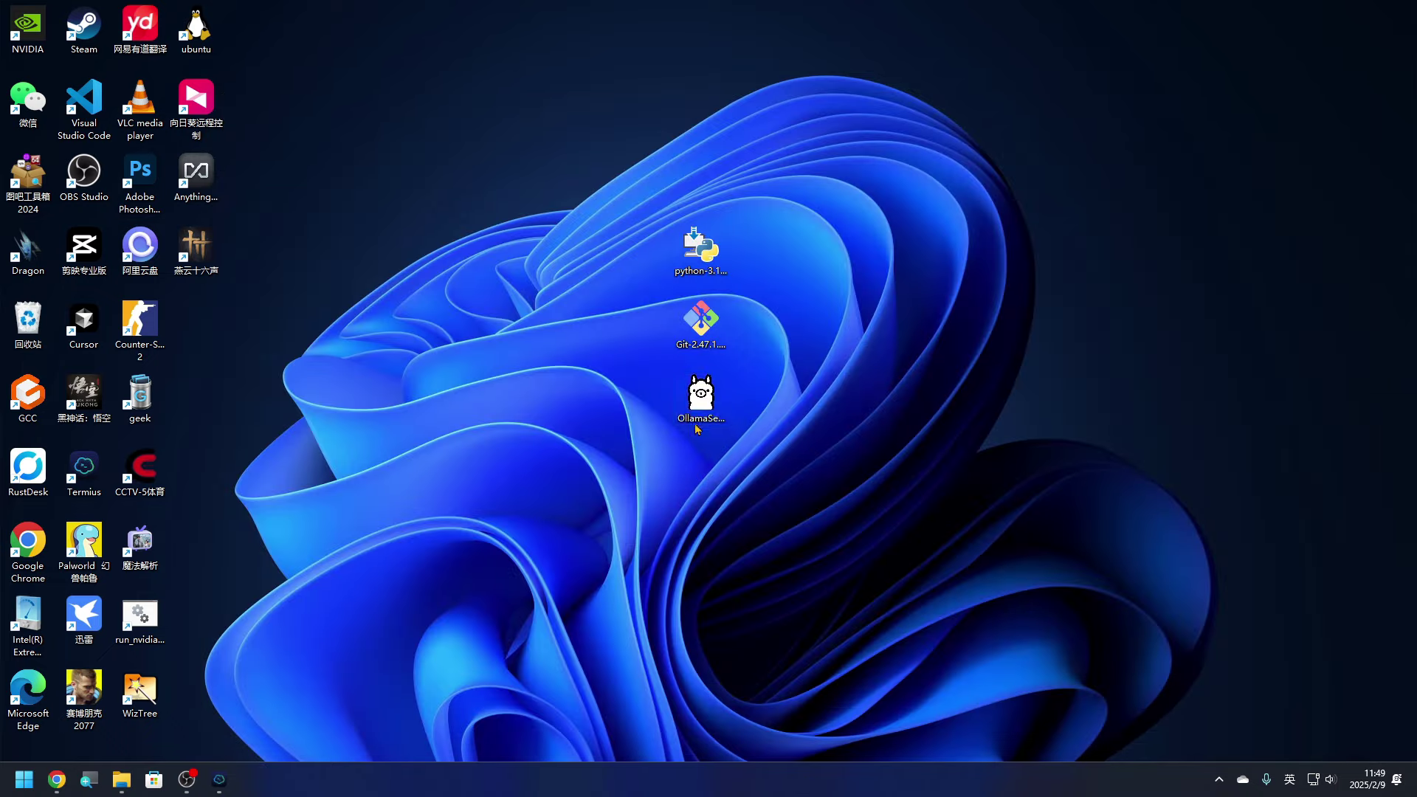
# Step: Find Ollama among the hidden background programs and show its options
pyautogui.click(708, 395)
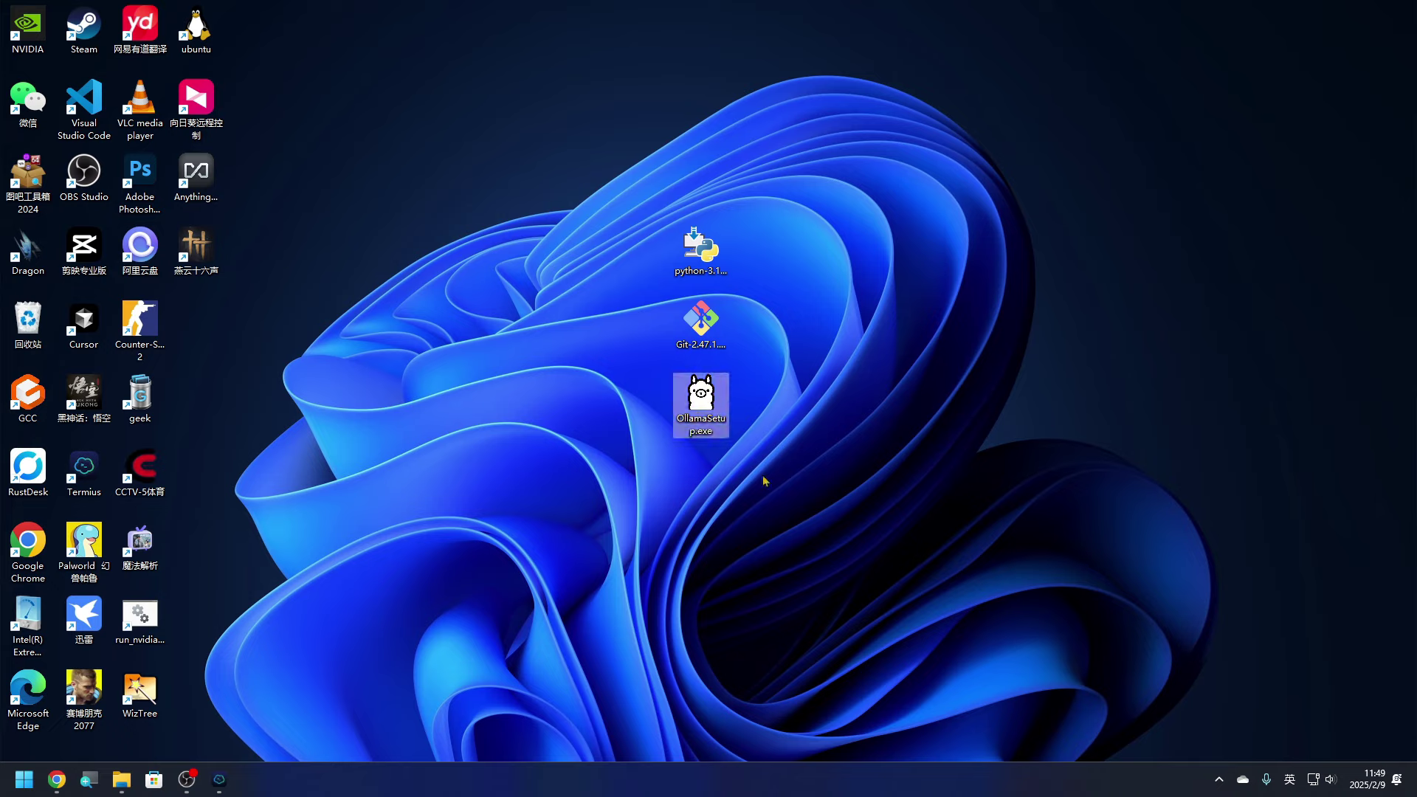
pyautogui.click(655, 507)
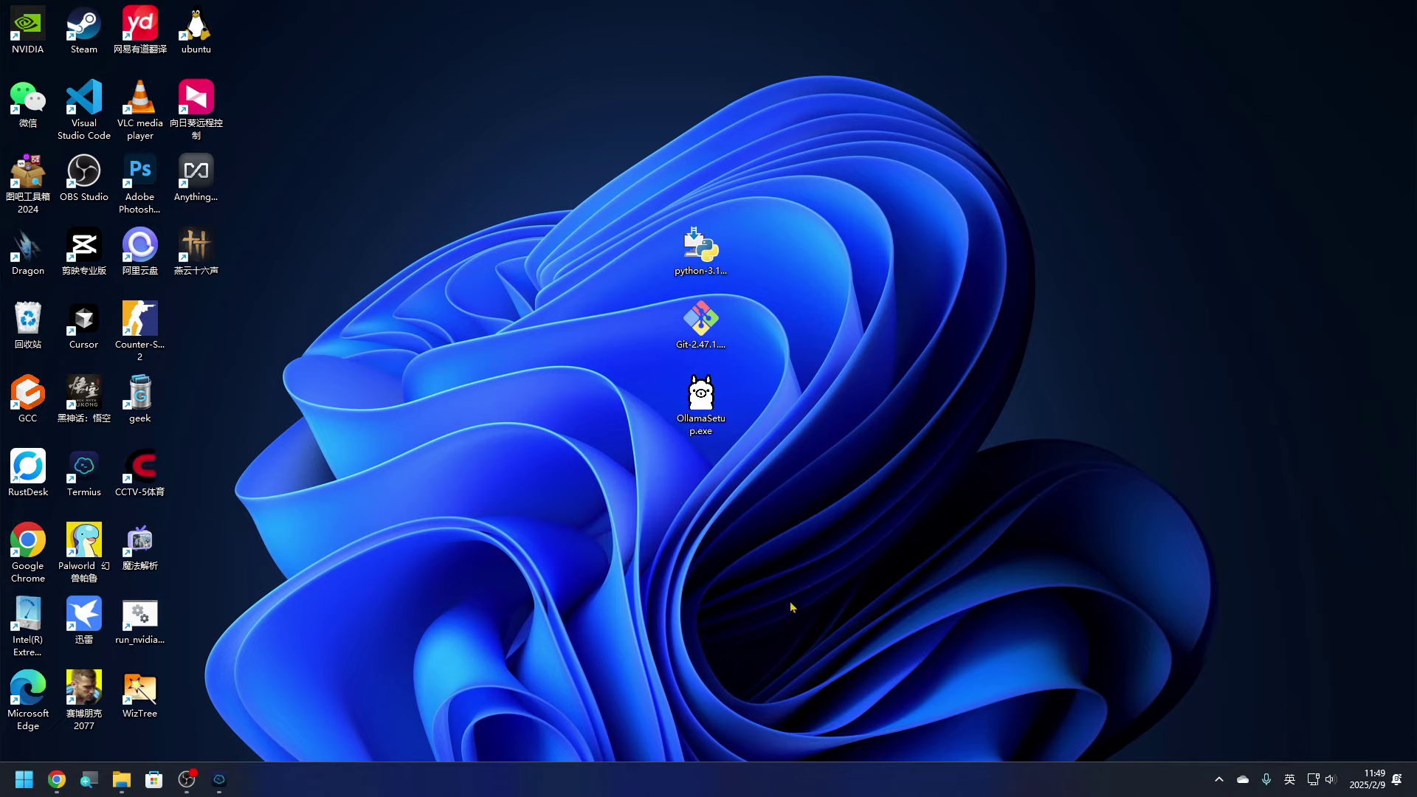
pyautogui.click(1219, 779)
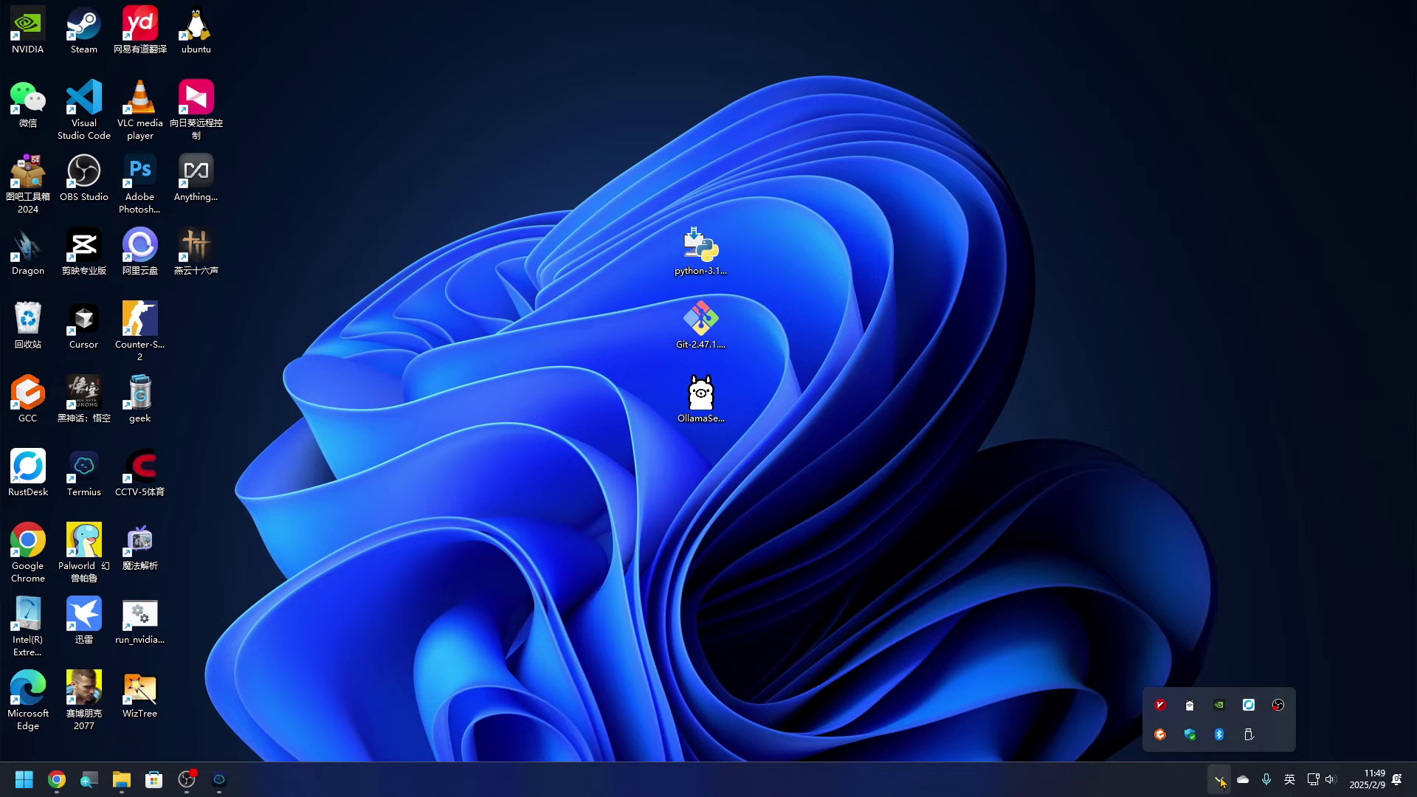
pyautogui.rightClick(1188, 707)
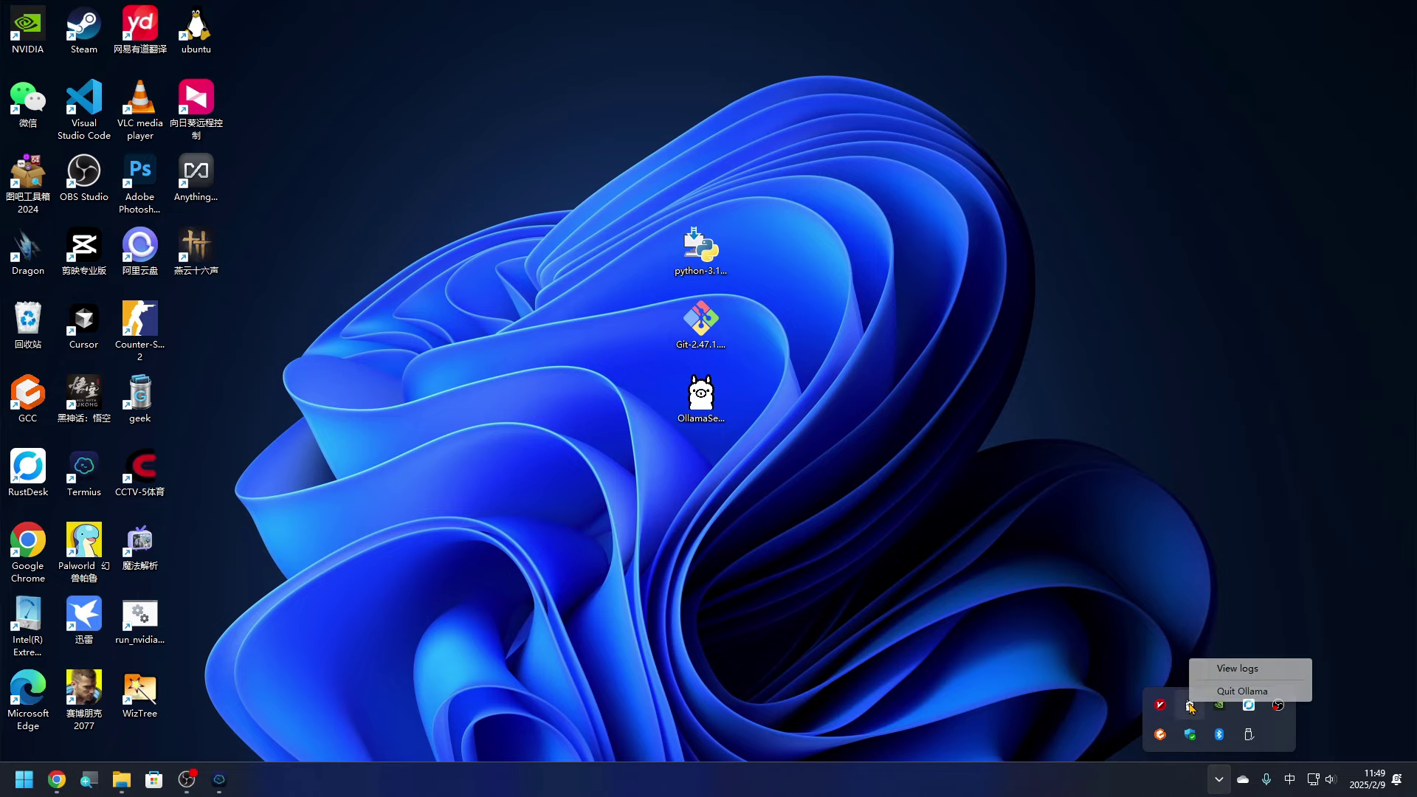
# Step: Open an administrator PowerShell terminal and run the article's command "ollama run deepseek-r1"
pyautogui.press('super+x')
pyautogui.click(42, 574)
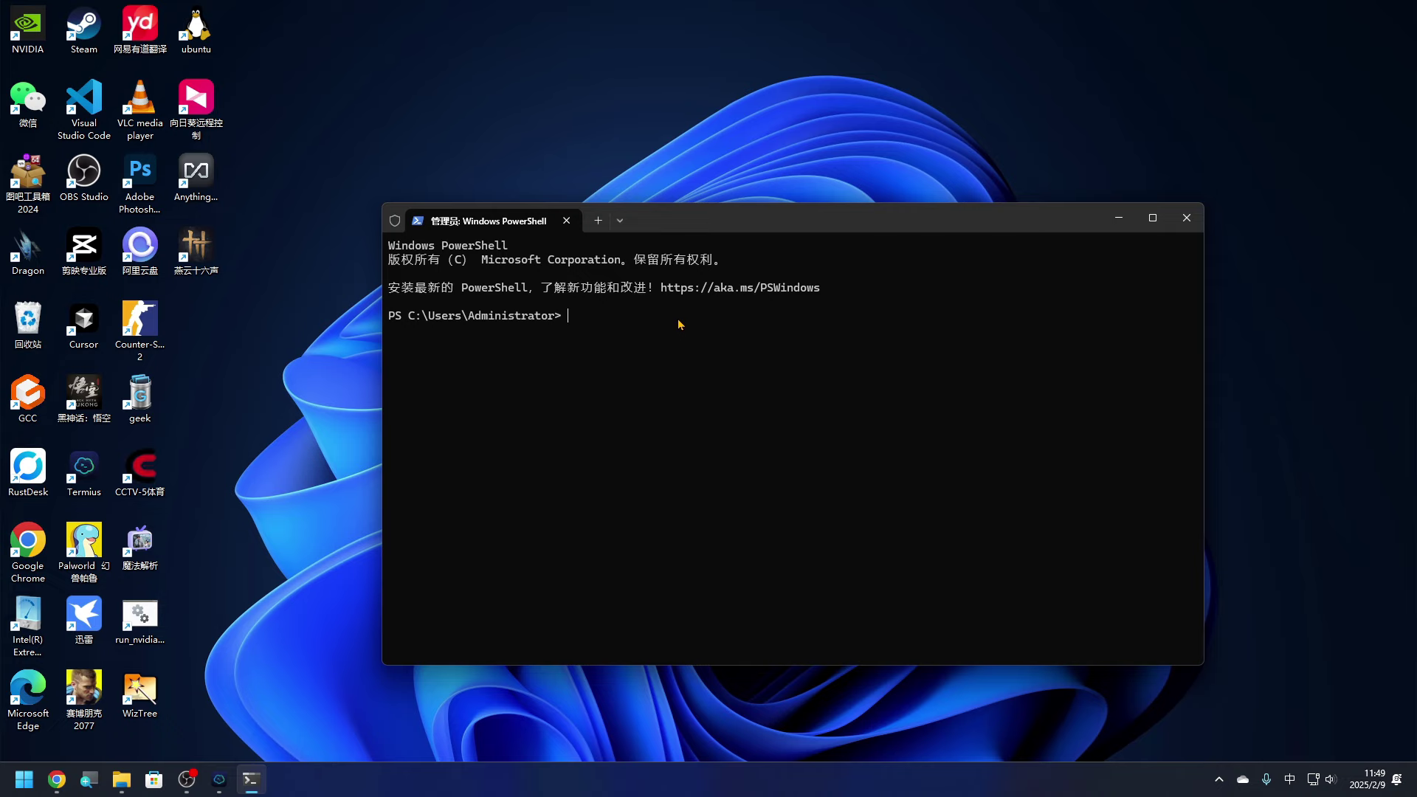
pyautogui.hotkey('alt', 'Tab')
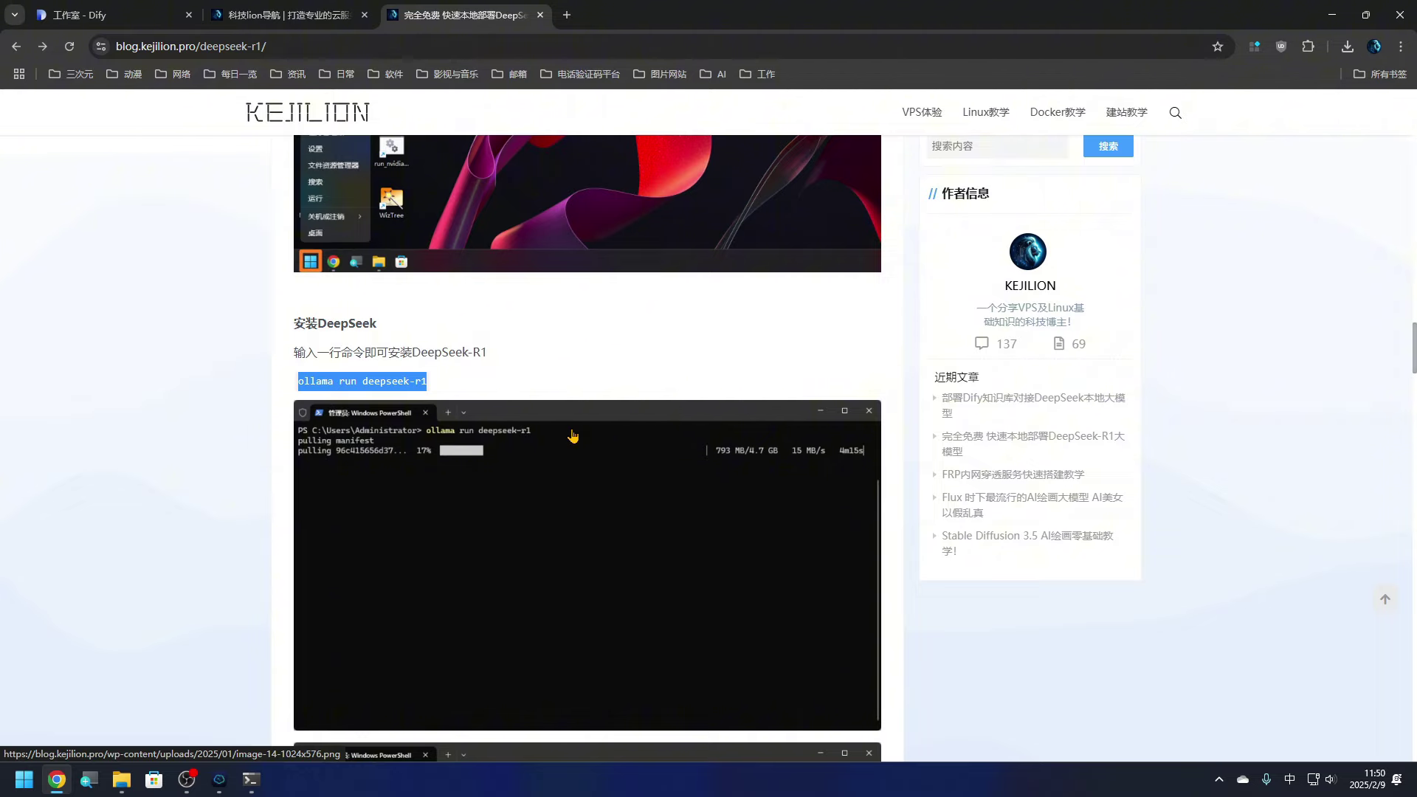
pyautogui.hotkey('alt', 'Tab')
pyautogui.hotkey('ctrl', 'v')
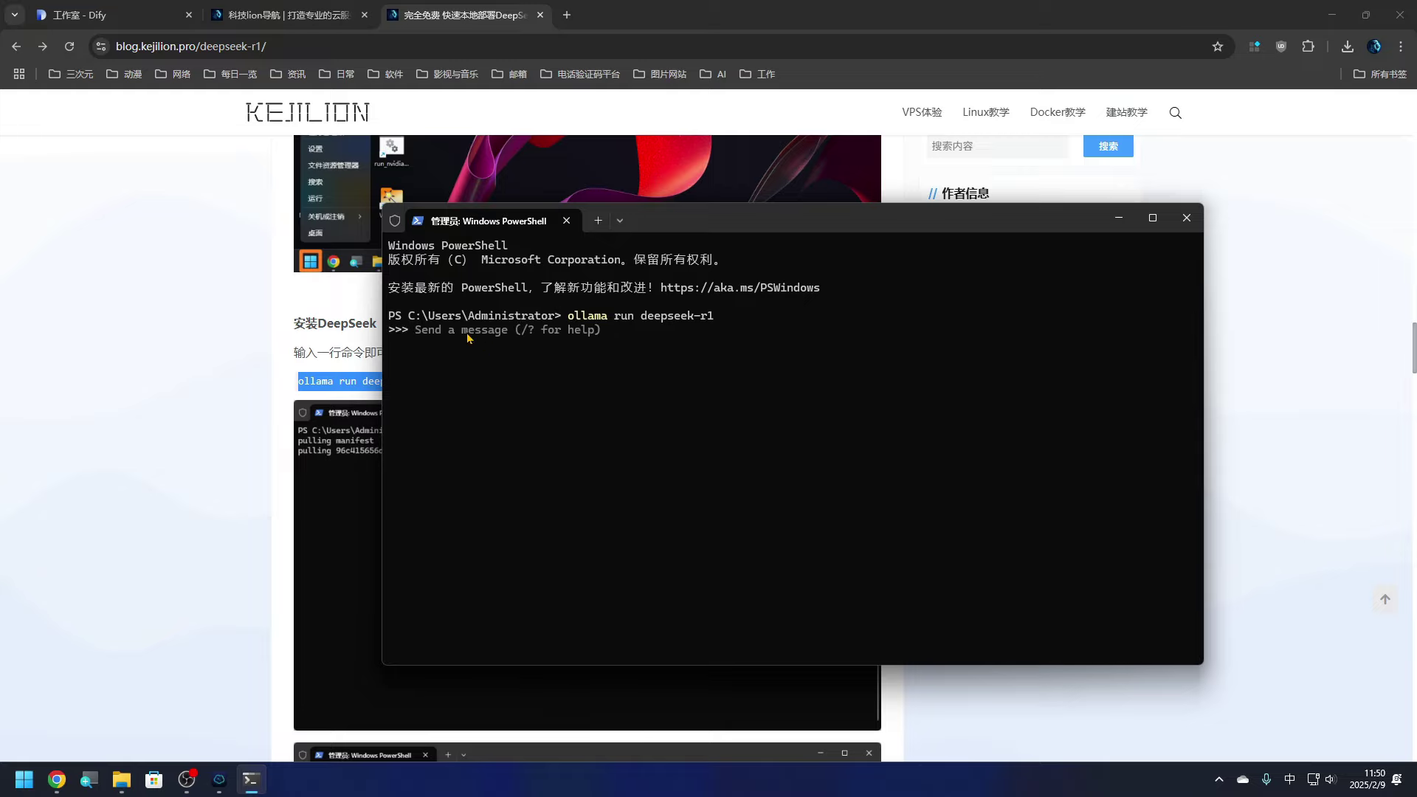
# Step: Test the DeepSeek-R1 model in the terminal with the prompts "你好" and "docker安装怎么操作"
pyautogui.click(341, 368)
pyautogui.scroll(-3, 341, 368)
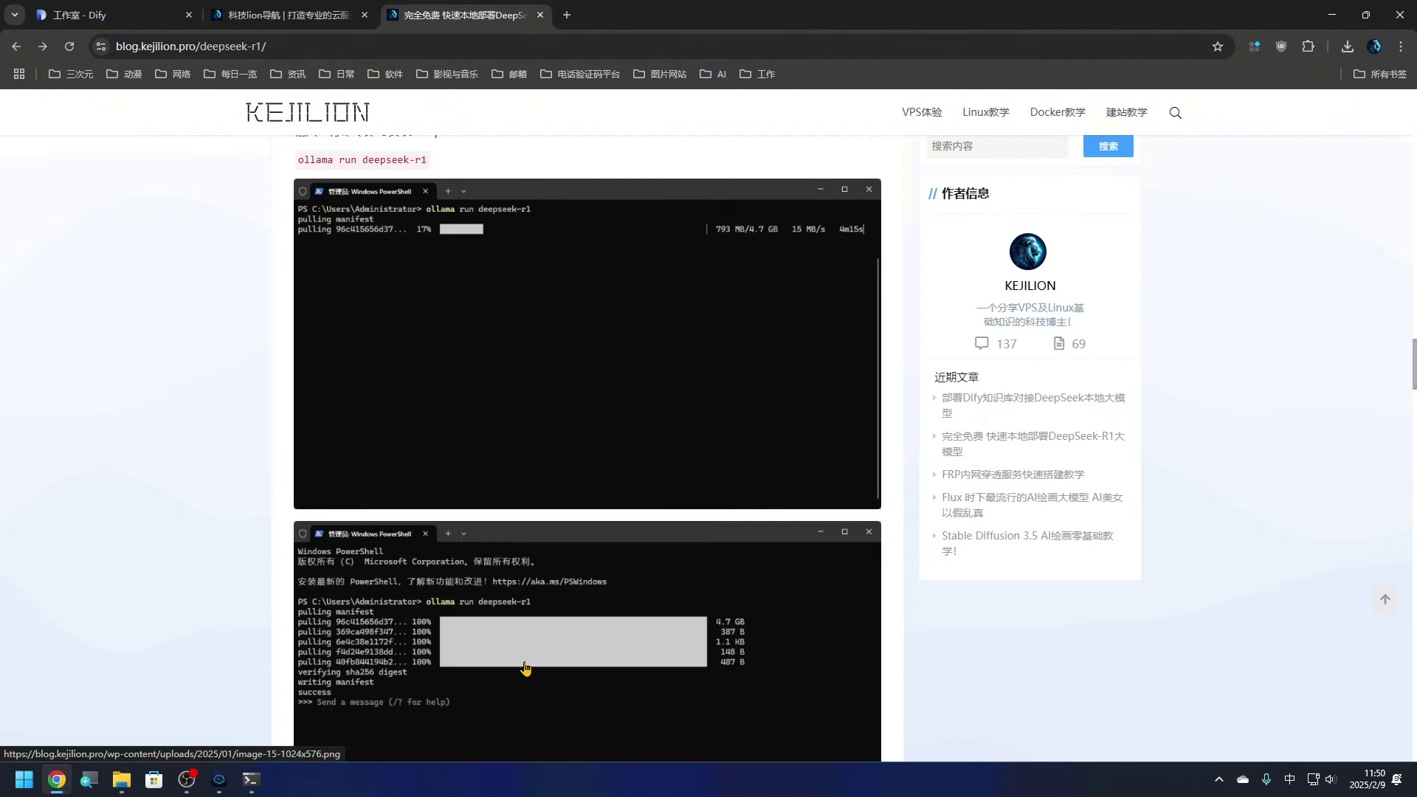
pyautogui.scroll(-2, 521, 680)
pyautogui.write('你好')
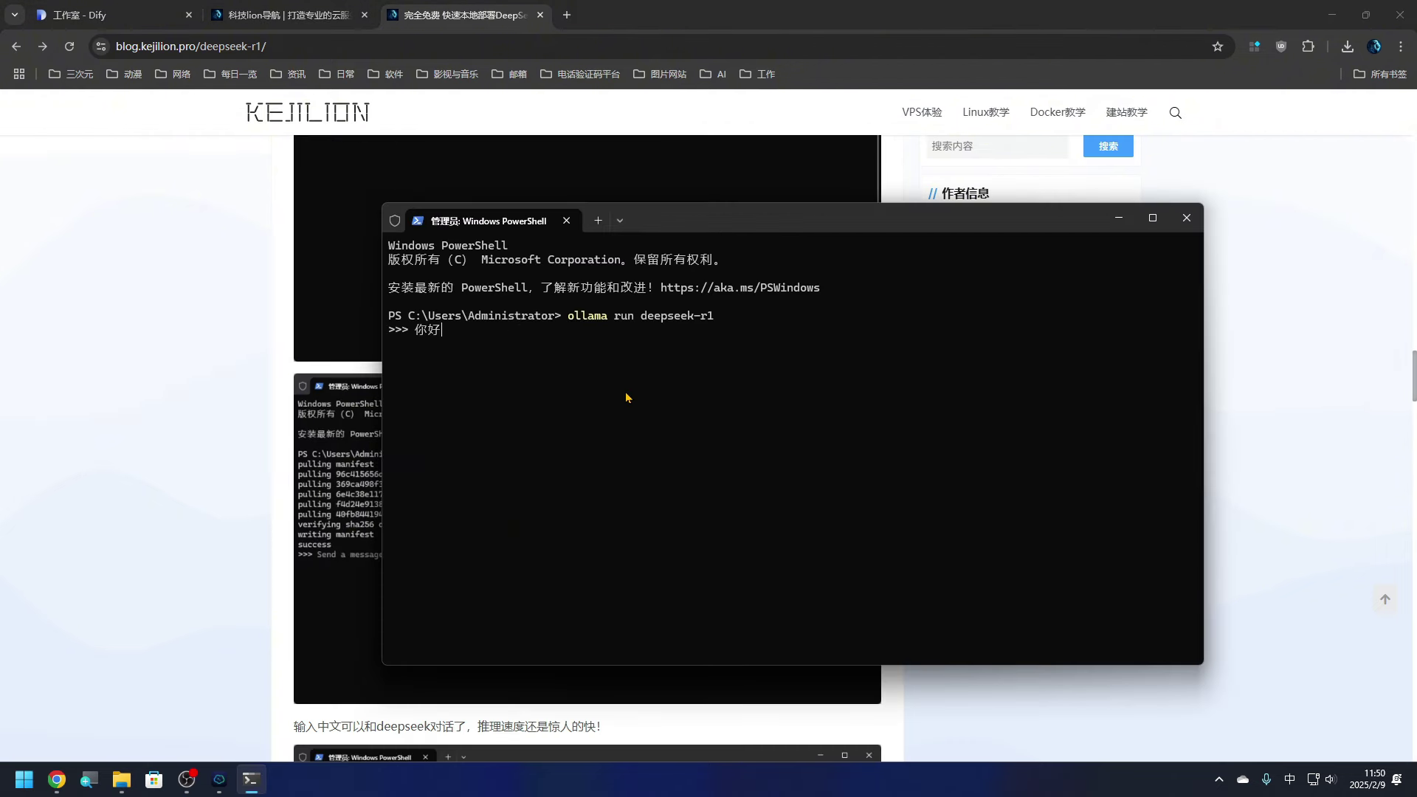
pyautogui.write('docker安装怎么操作')
pyautogui.press('Return')
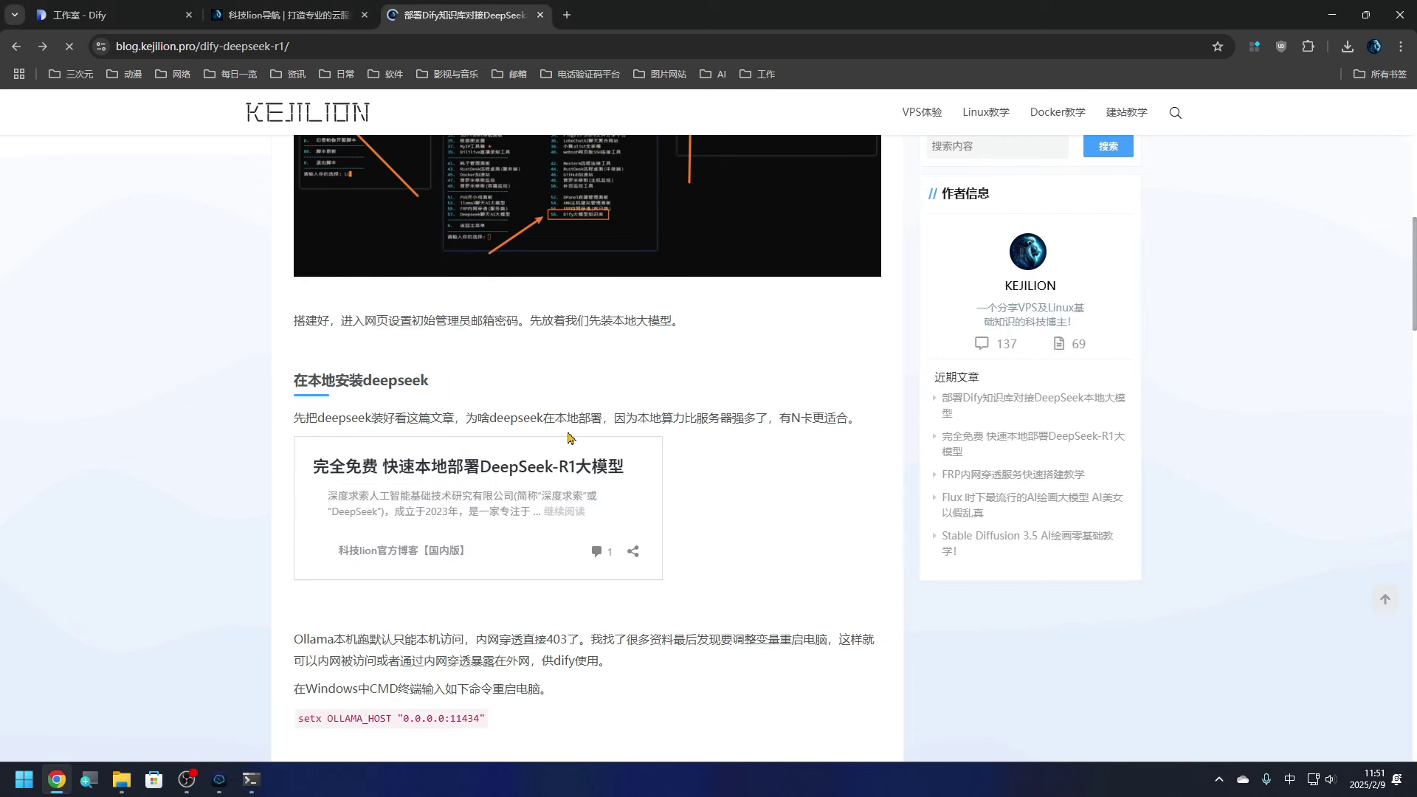
# Step: Run the Dify article's command setx OLLAMA_HOST "0.0.0.0:11434" in PowerShell
pyautogui.scroll(1, 436, 561)
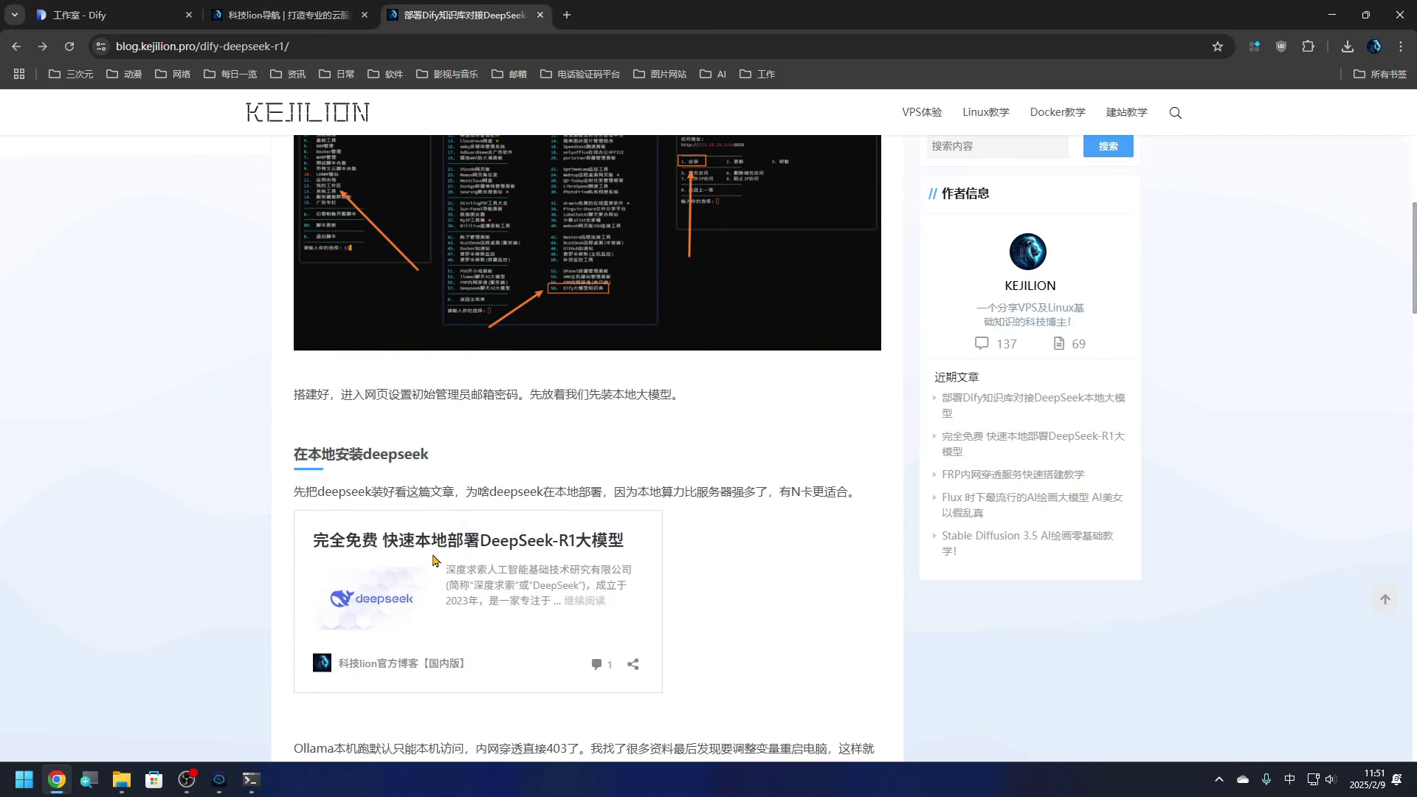
pyautogui.scroll(-5, 347, 517)
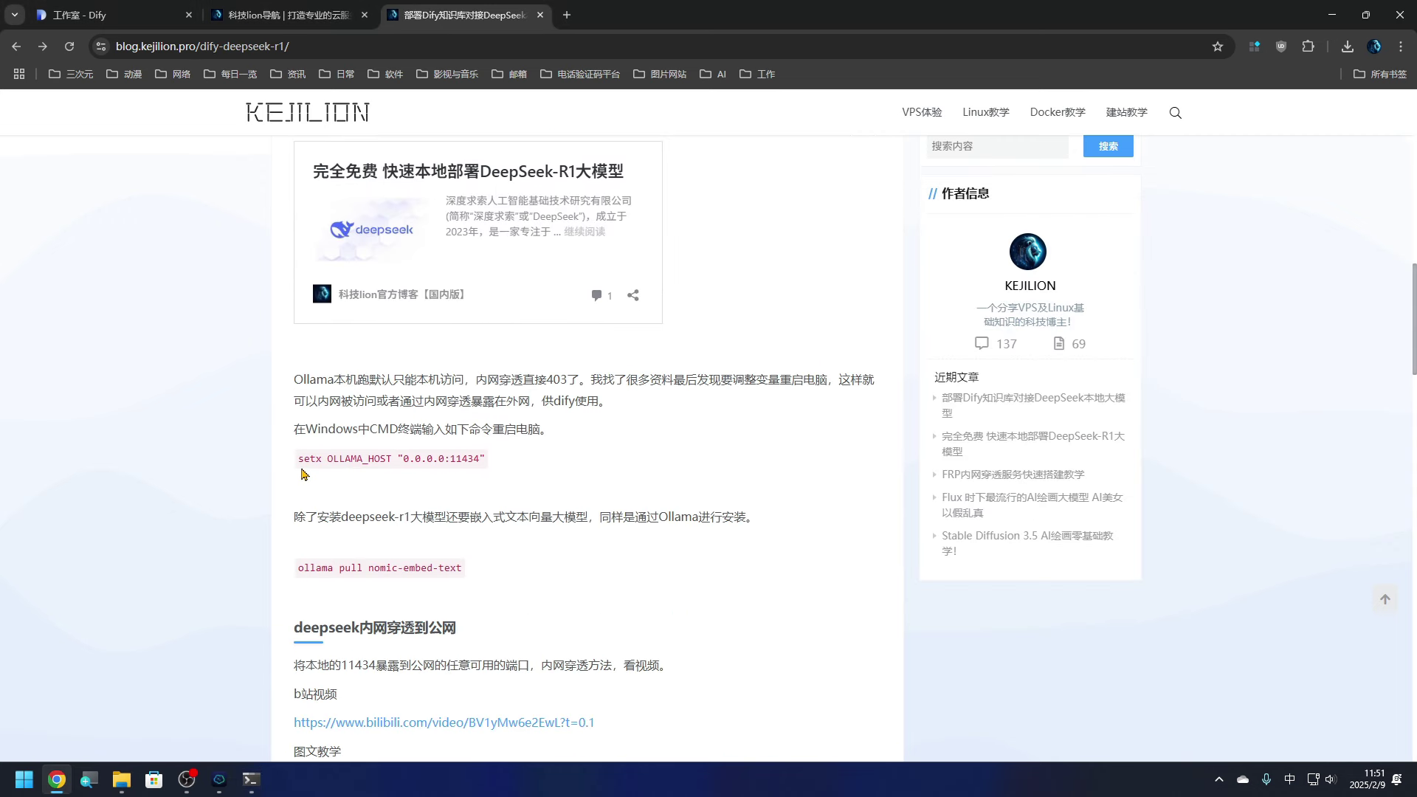
pyautogui.moveTo(509, 464); pyautogui.dragTo(272, 467)
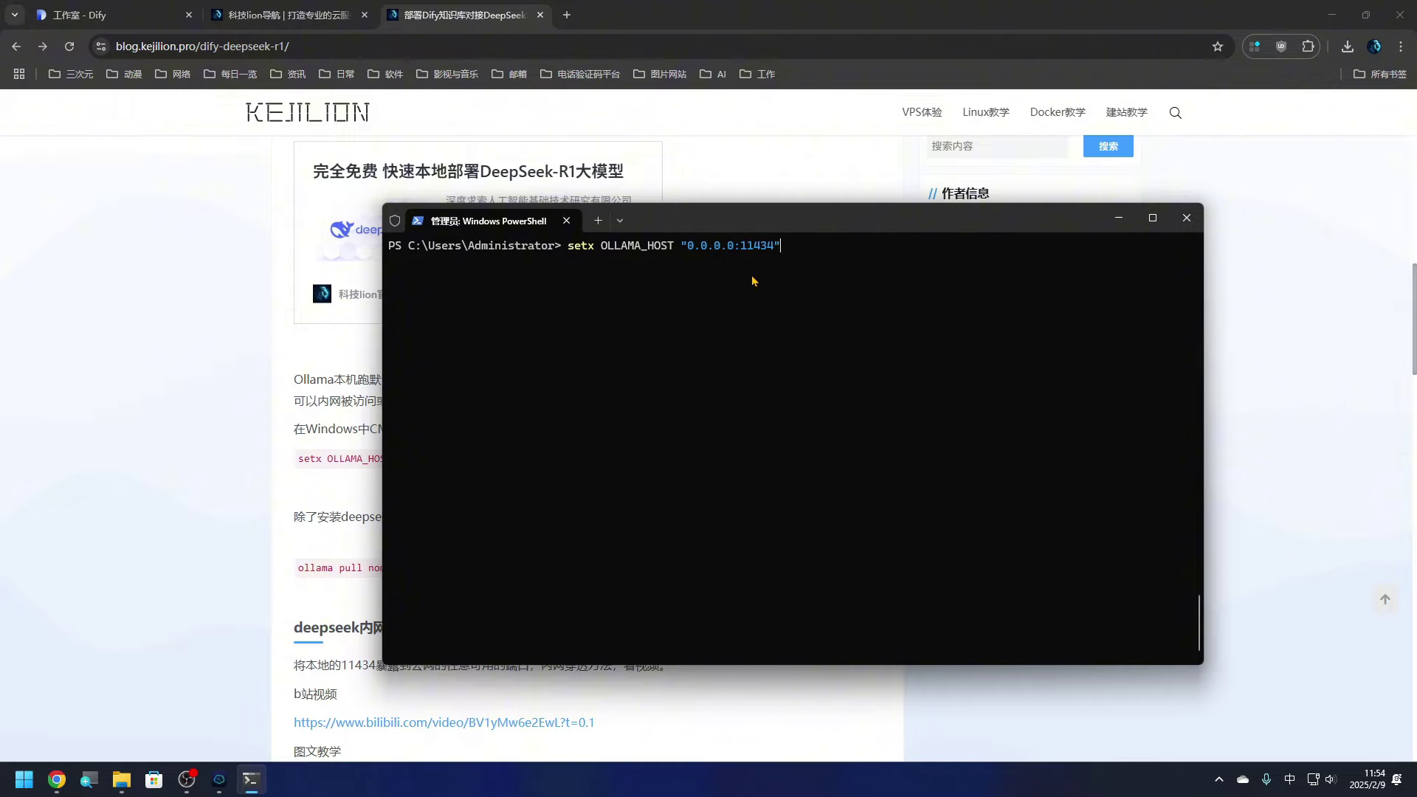
pyautogui.press('Return')
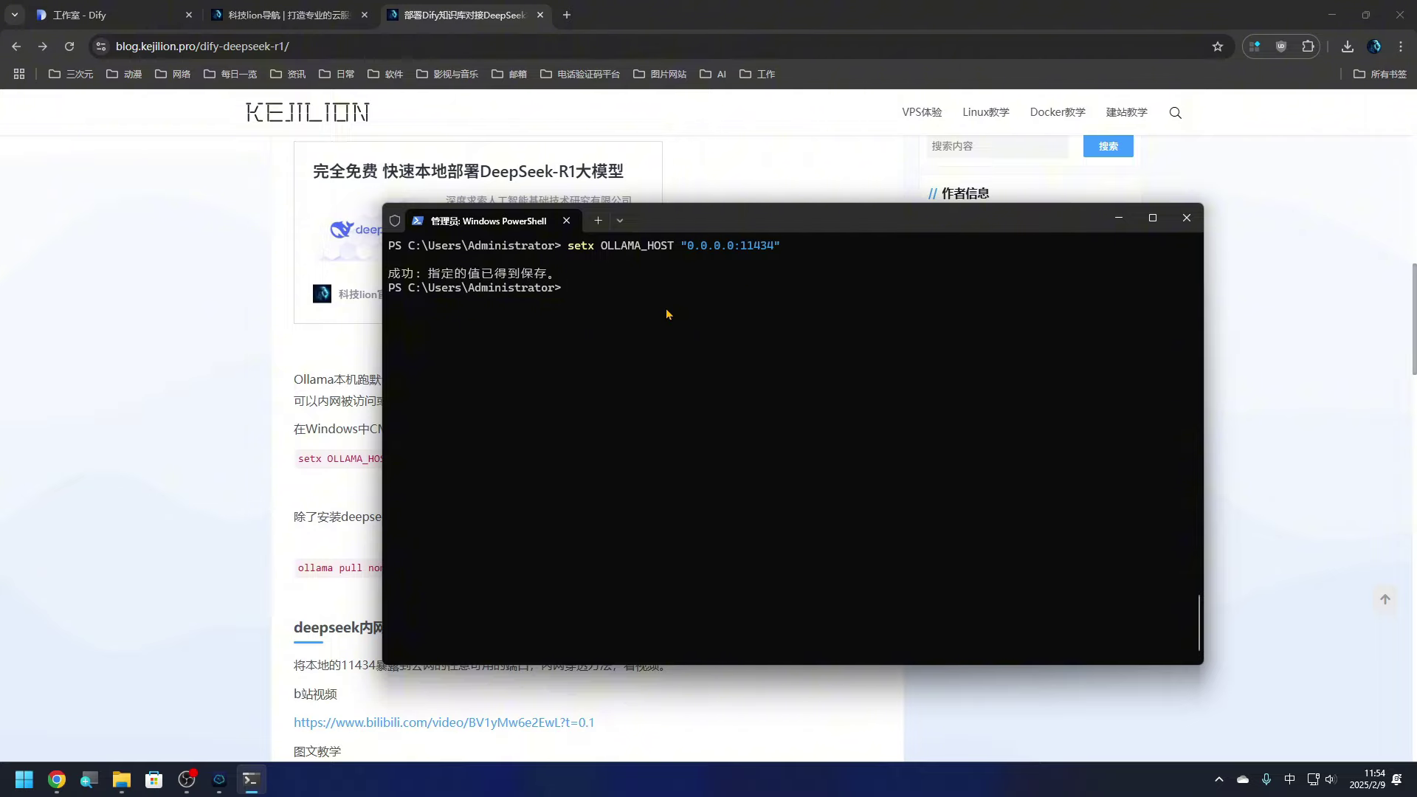
# Step: Copy "ollama pull nomic-embed-text" from the article and run it in PowerShell to download the embedding model
pyautogui.hotkey('alt', 'Tab')
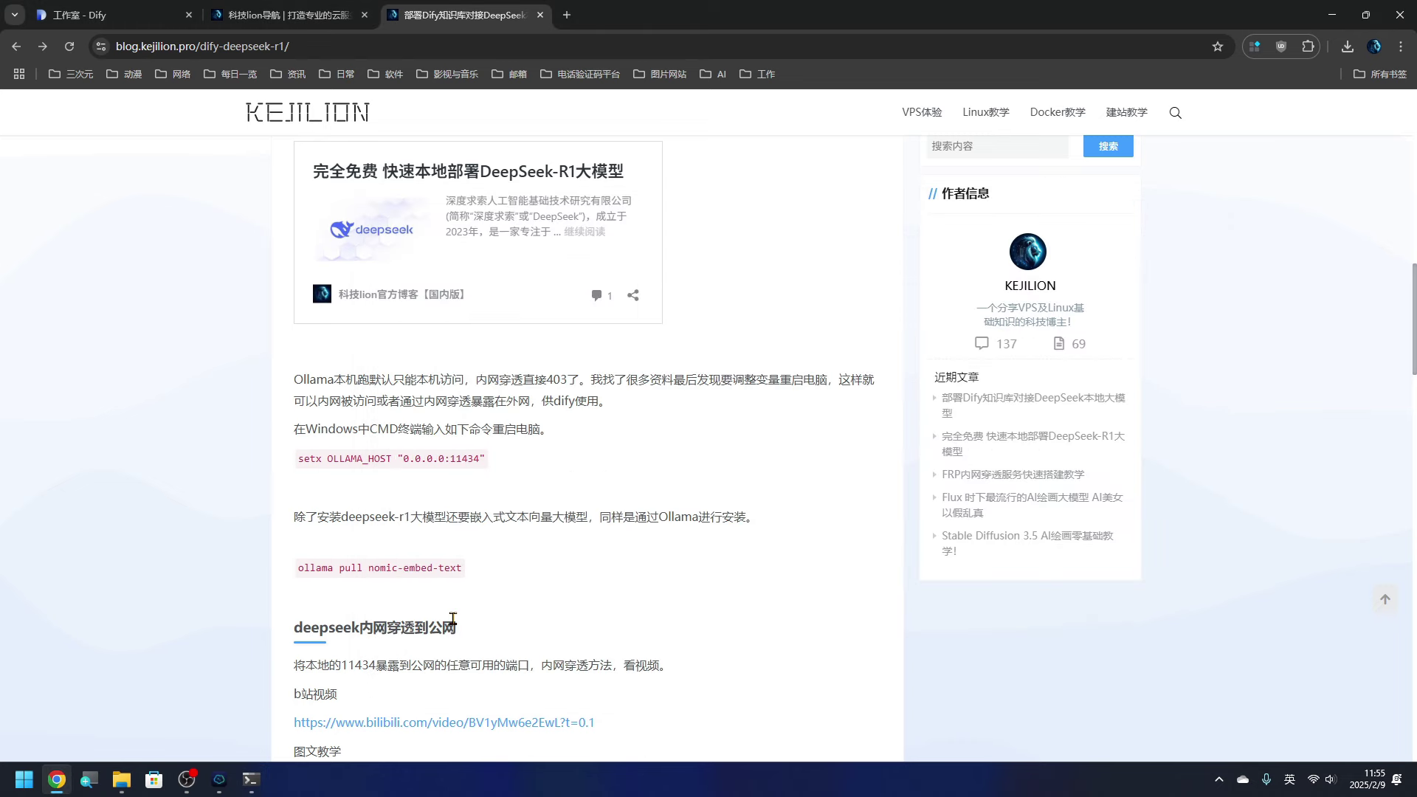
pyautogui.moveTo(488, 575); pyautogui.dragTo(290, 578)
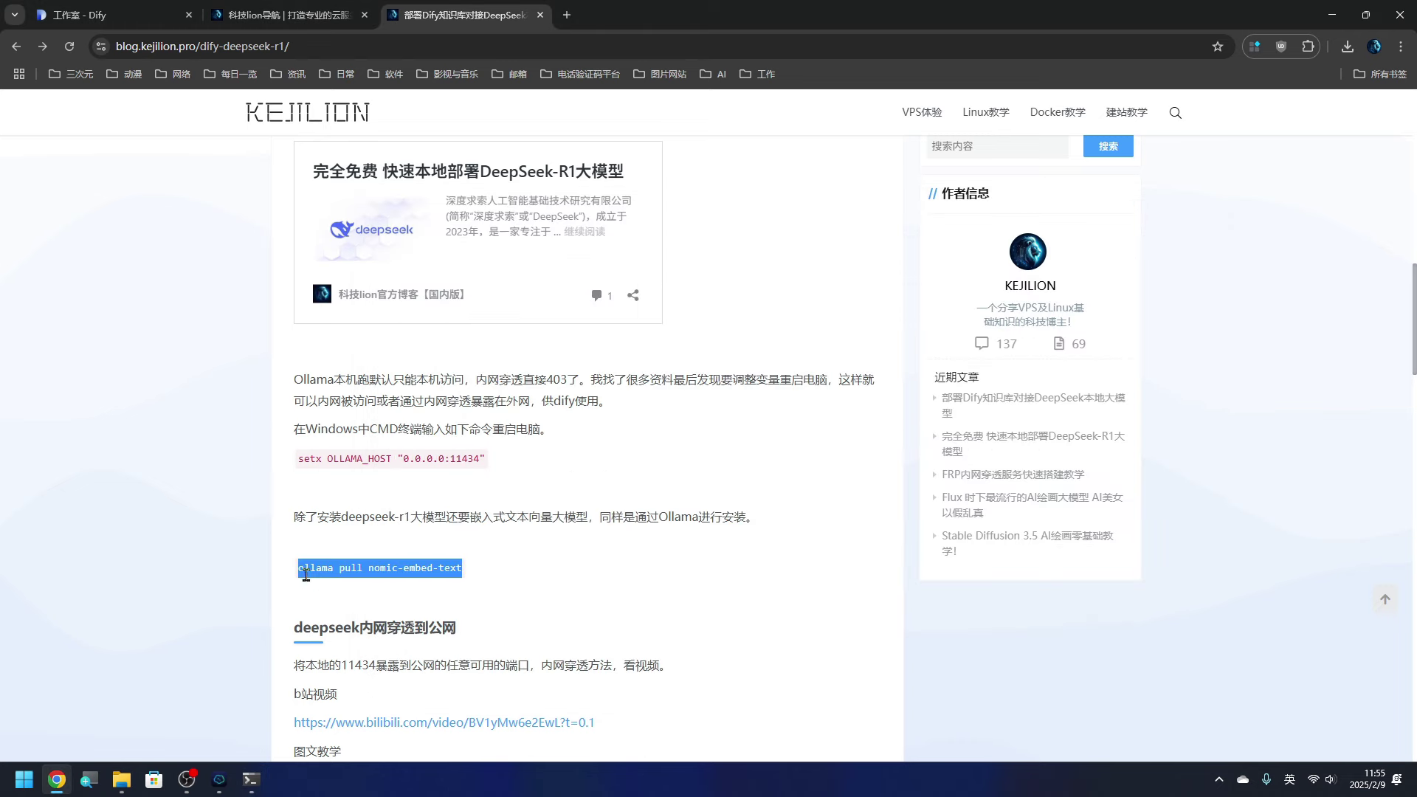
pyautogui.rightClick(329, 578)
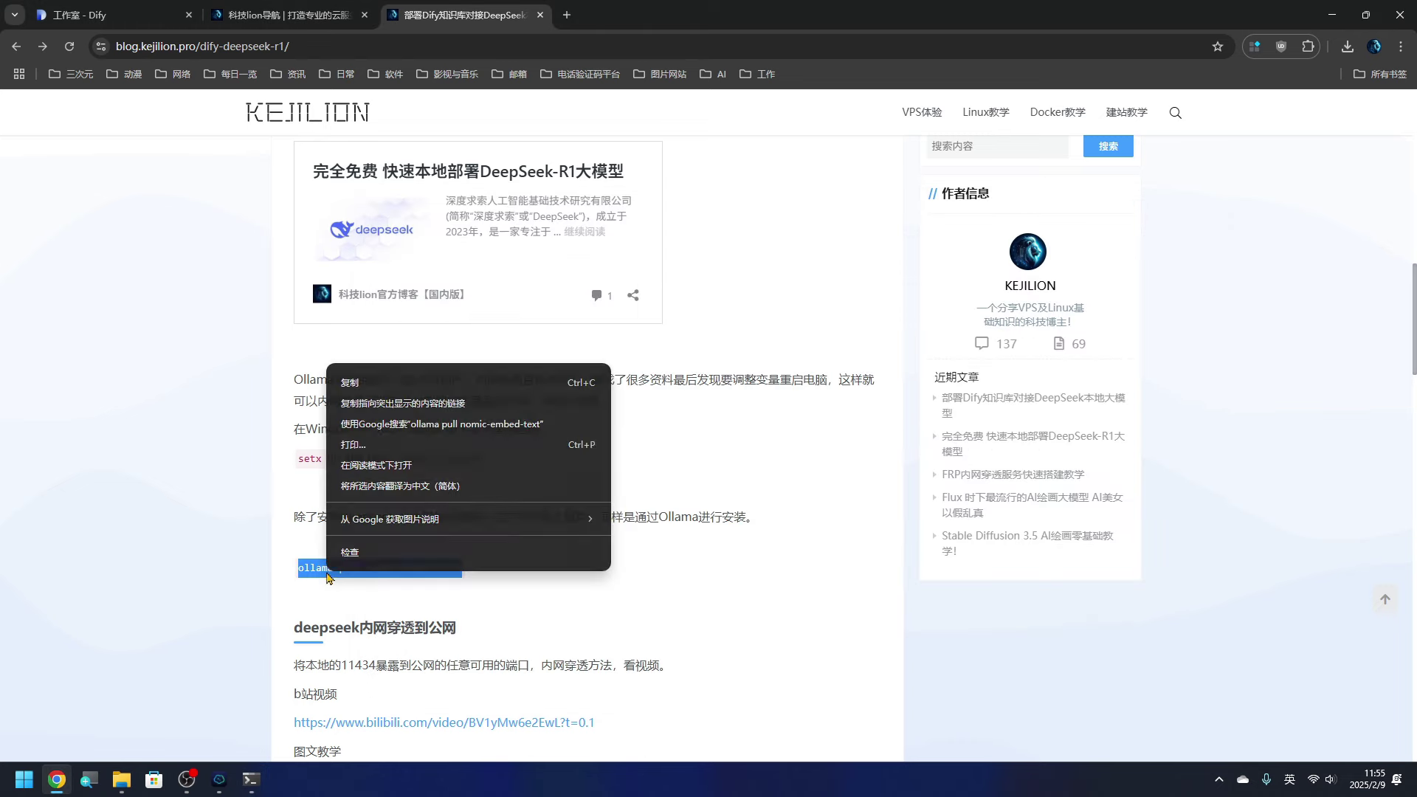
pyautogui.click(380, 382)
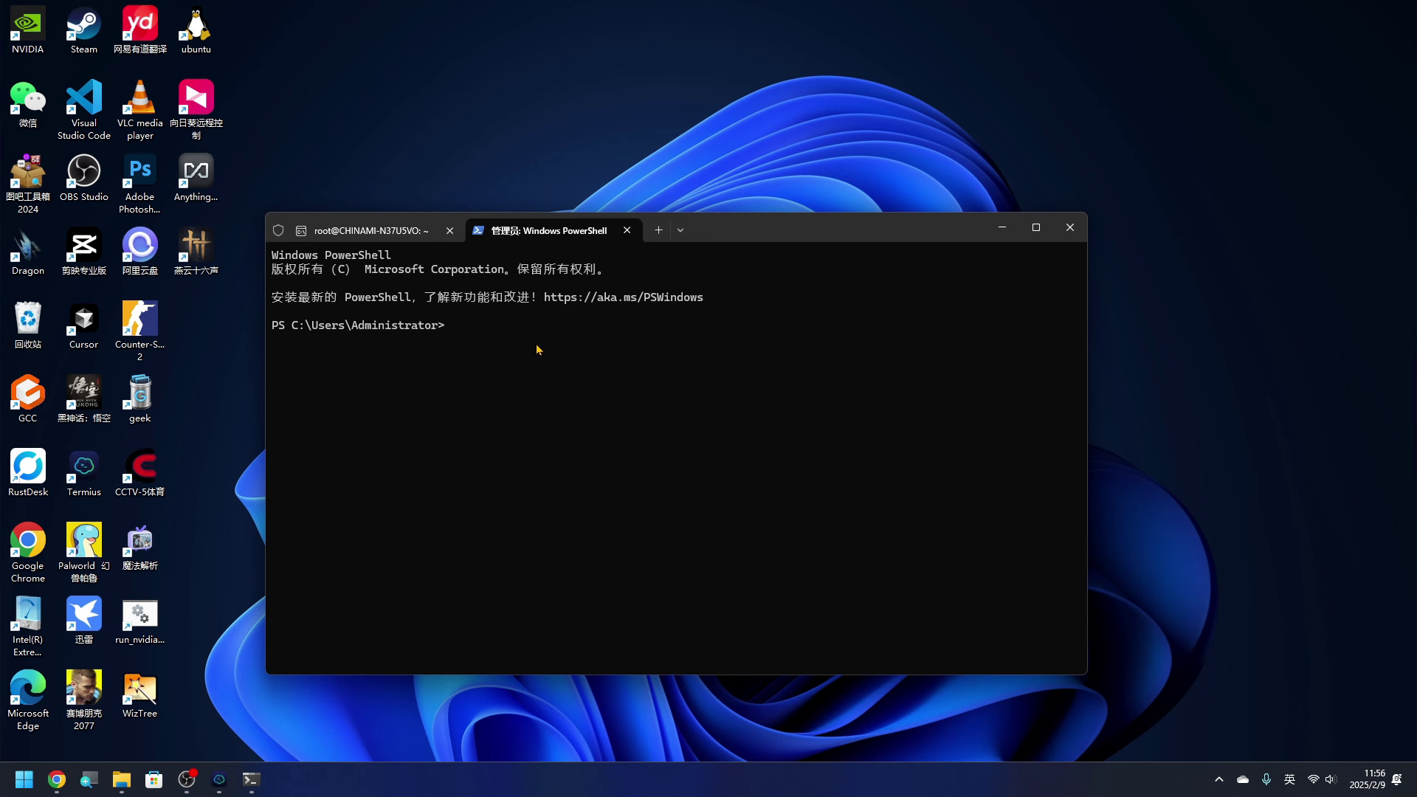
pyautogui.hotkey('ctrl', 'v')
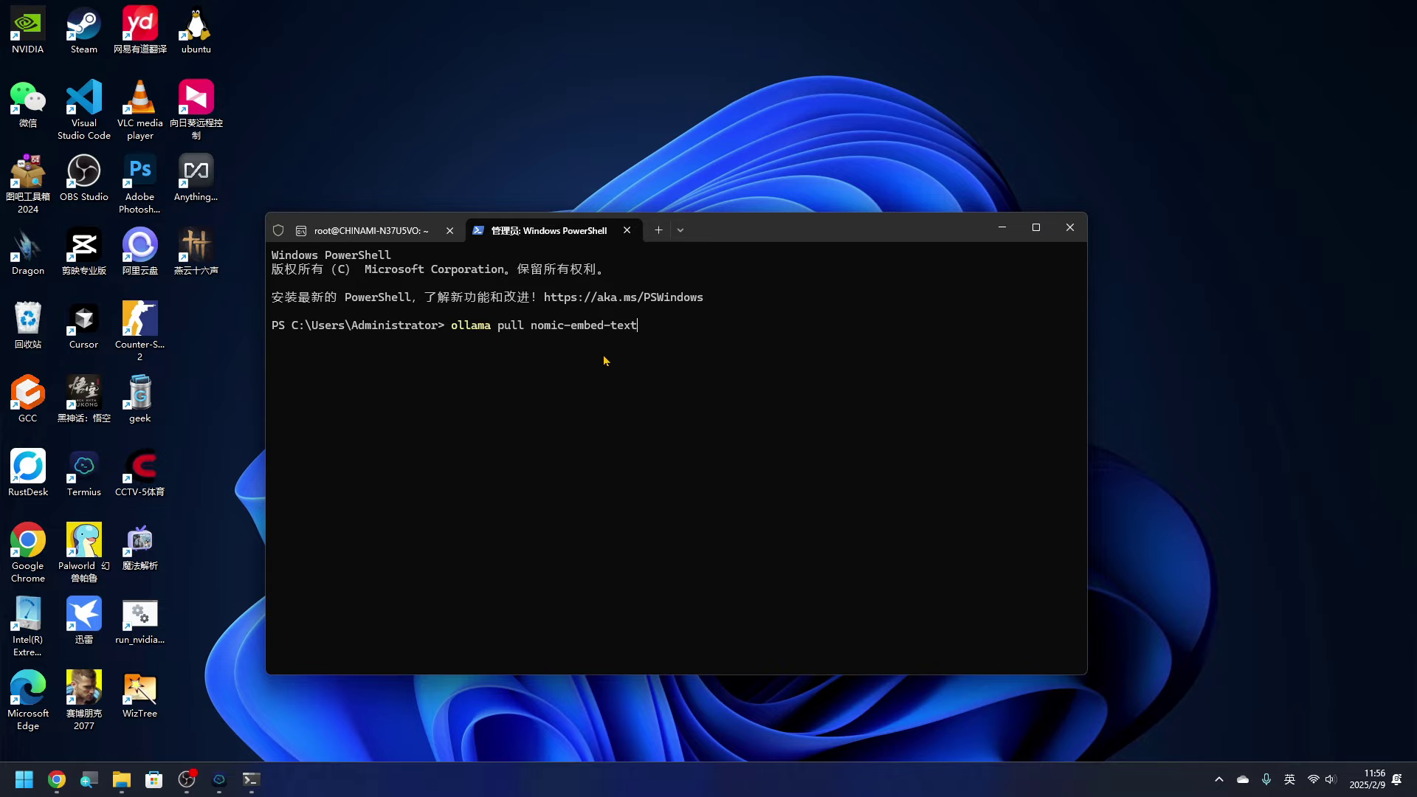
pyautogui.press('Return')
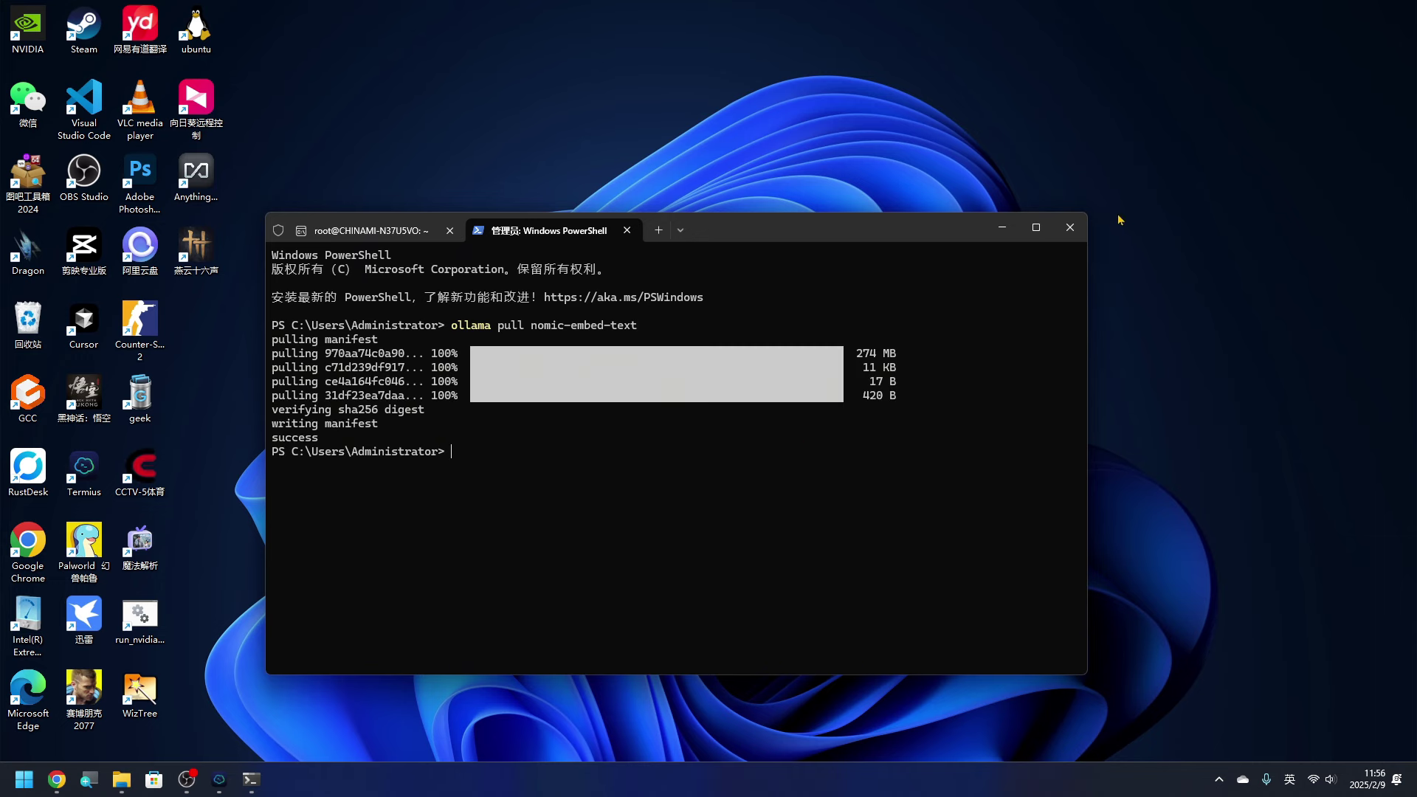
# Step: Open the FRP内网穿透服务快速搭建教学 article from the Dify article and examine its FRP server deployment section
pyautogui.hotkey('alt', 'Tab')
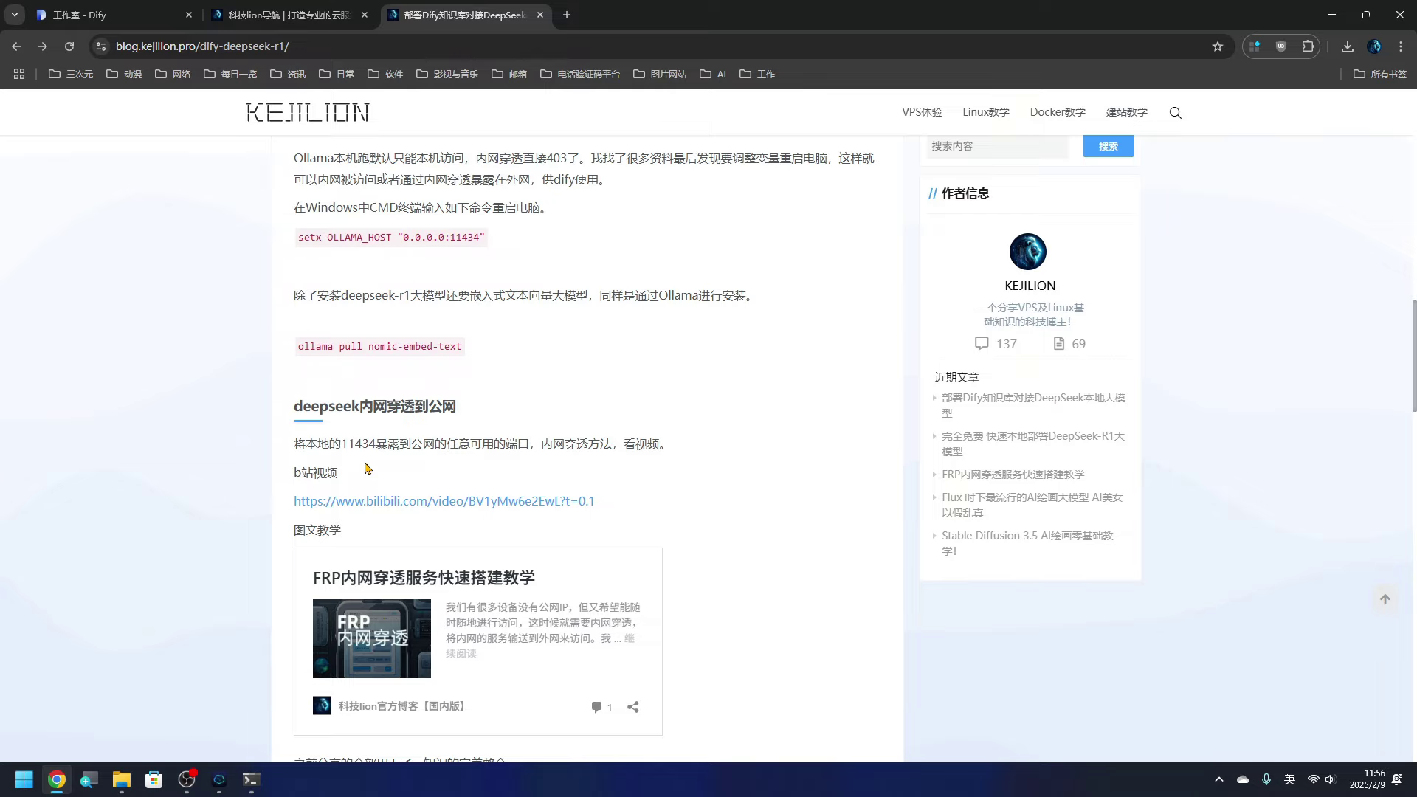
pyautogui.scroll(-2, 468, 401)
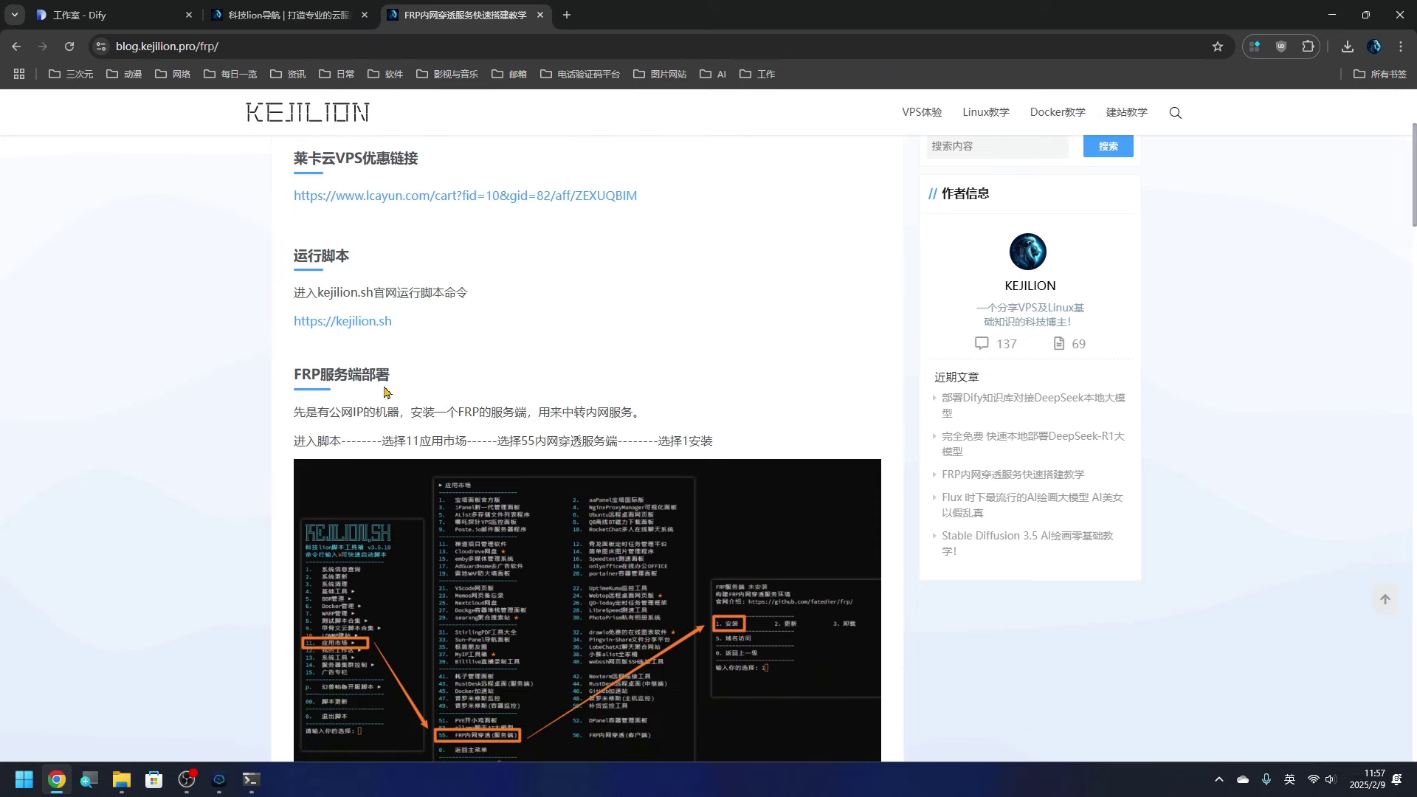
pyautogui.scroll(-3, 355, 351)
# Step: Start the k script on the remote server and install the FRP server through options 11, 55 and 1
pyautogui.hotkey('alt', 'Tab')
pyautogui.press('Return')
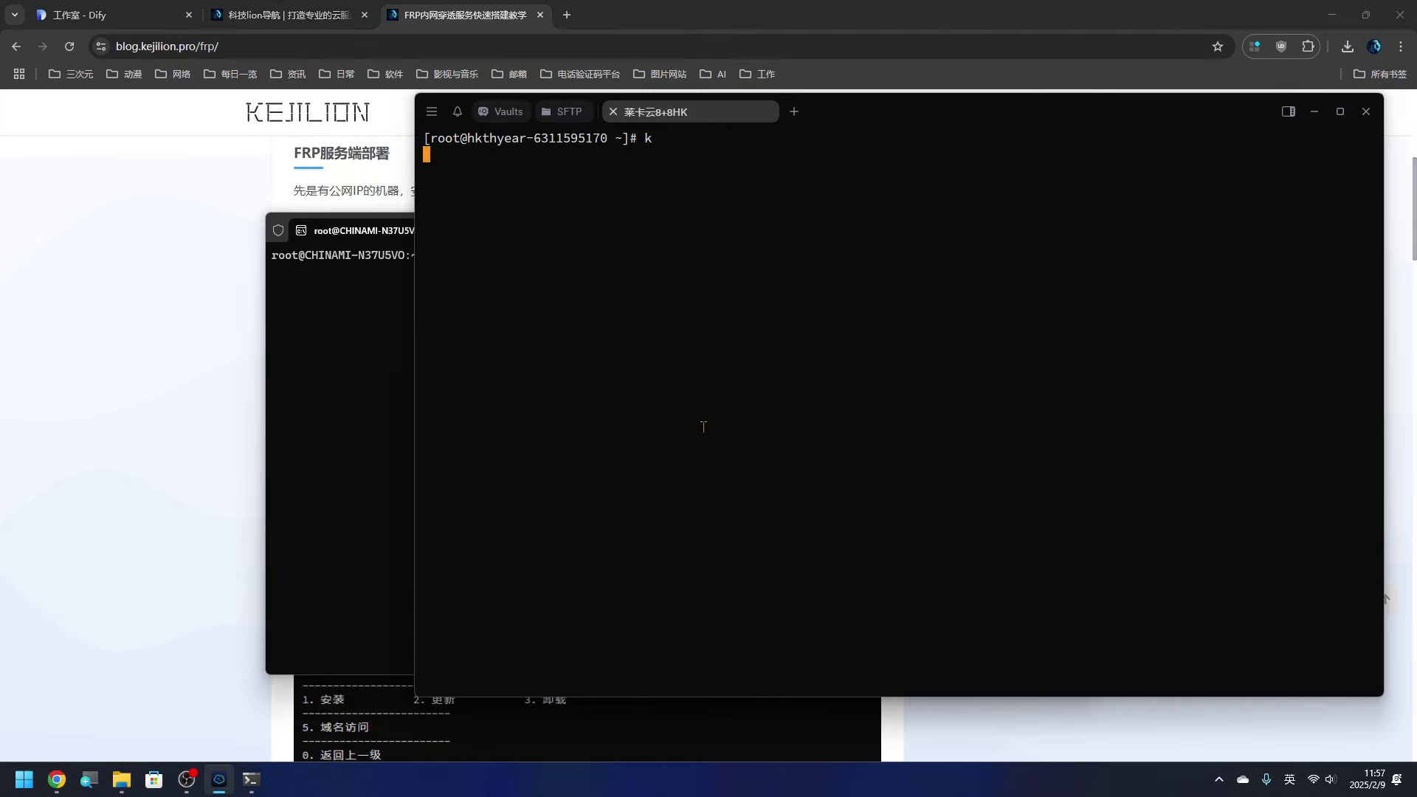
pyautogui.write('11')
pyautogui.press('Return')
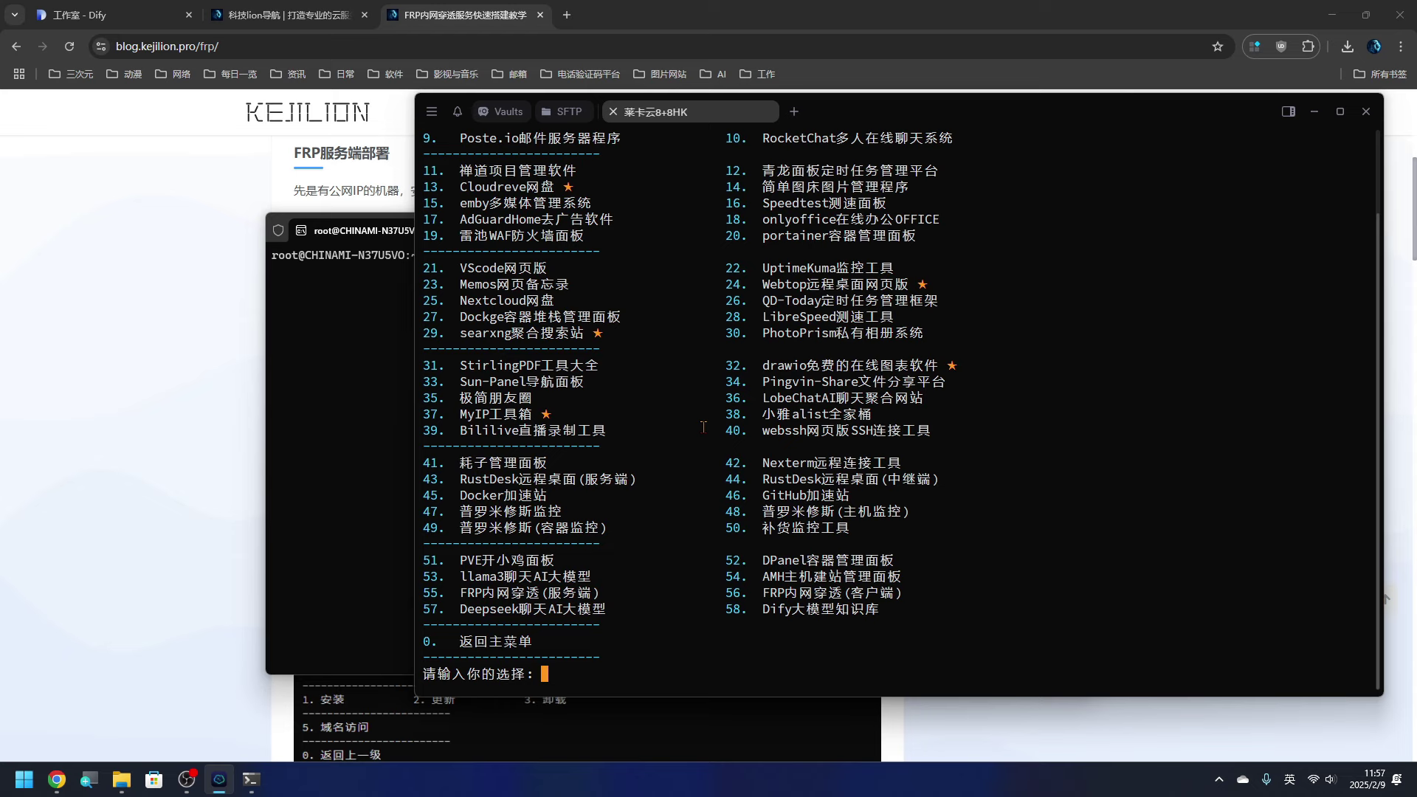
pyautogui.write('55')
pyautogui.press('Return')
pyautogui.write('1')
pyautogui.press('Return')
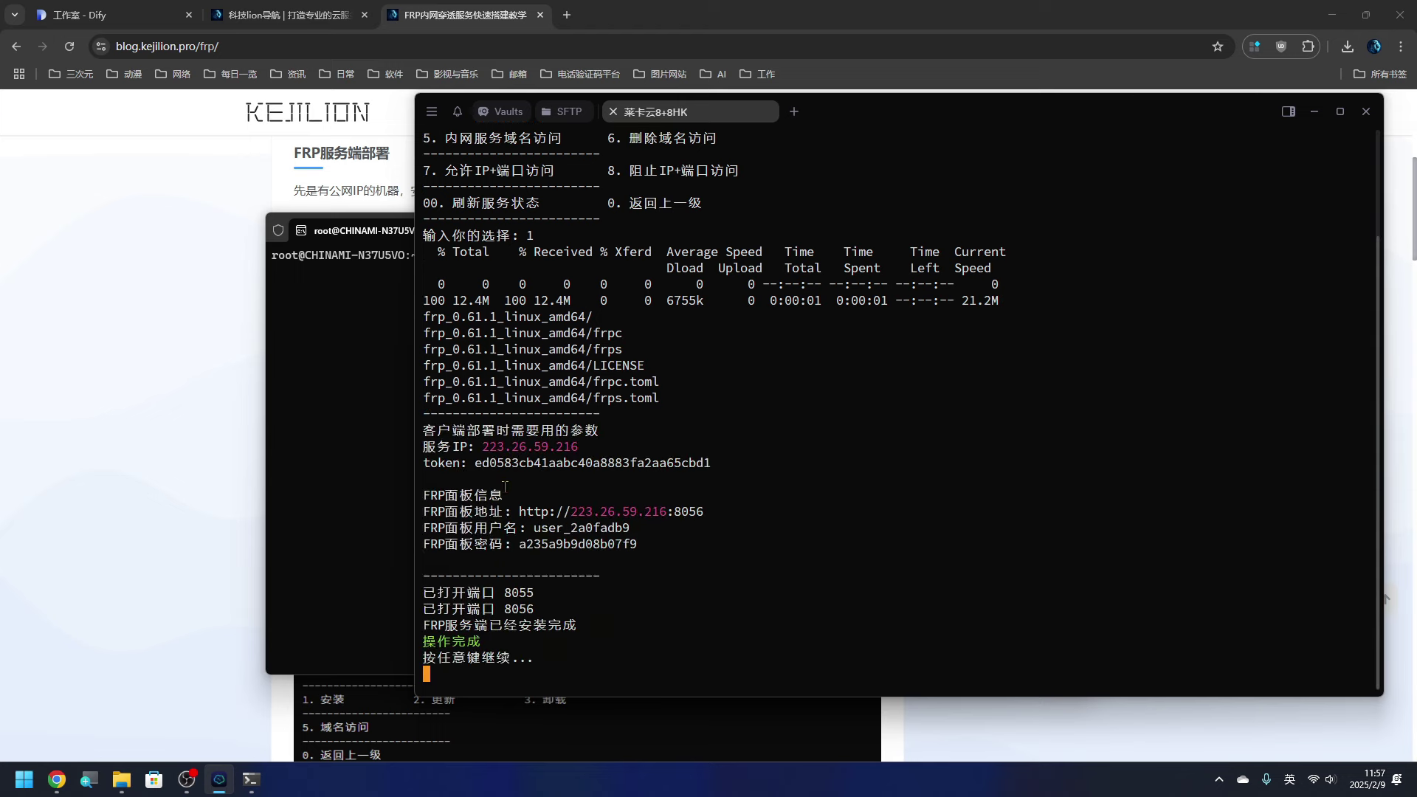
# Step: Select the service IP and copy the client token from the FRP server's installation output
pyautogui.doubleClick(493, 447)
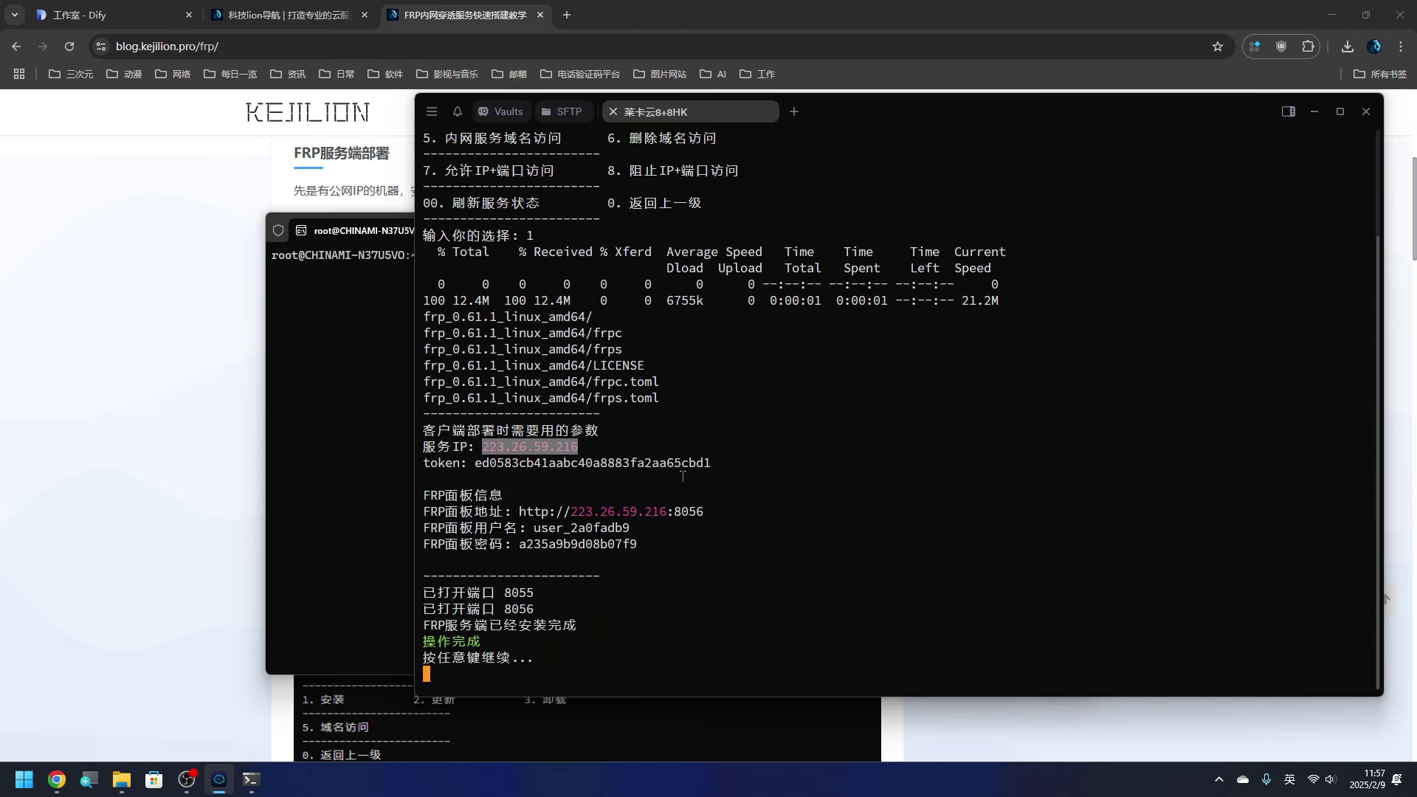
pyautogui.doubleClick(564, 463)
pyautogui.hotkey('ctrl', 'c')
pyautogui.doubleClick(524, 447)
# Step: Switch to the local Linux terminal's k script and start the FRP client installation through options 11, 56 and 1
pyautogui.click(311, 387)
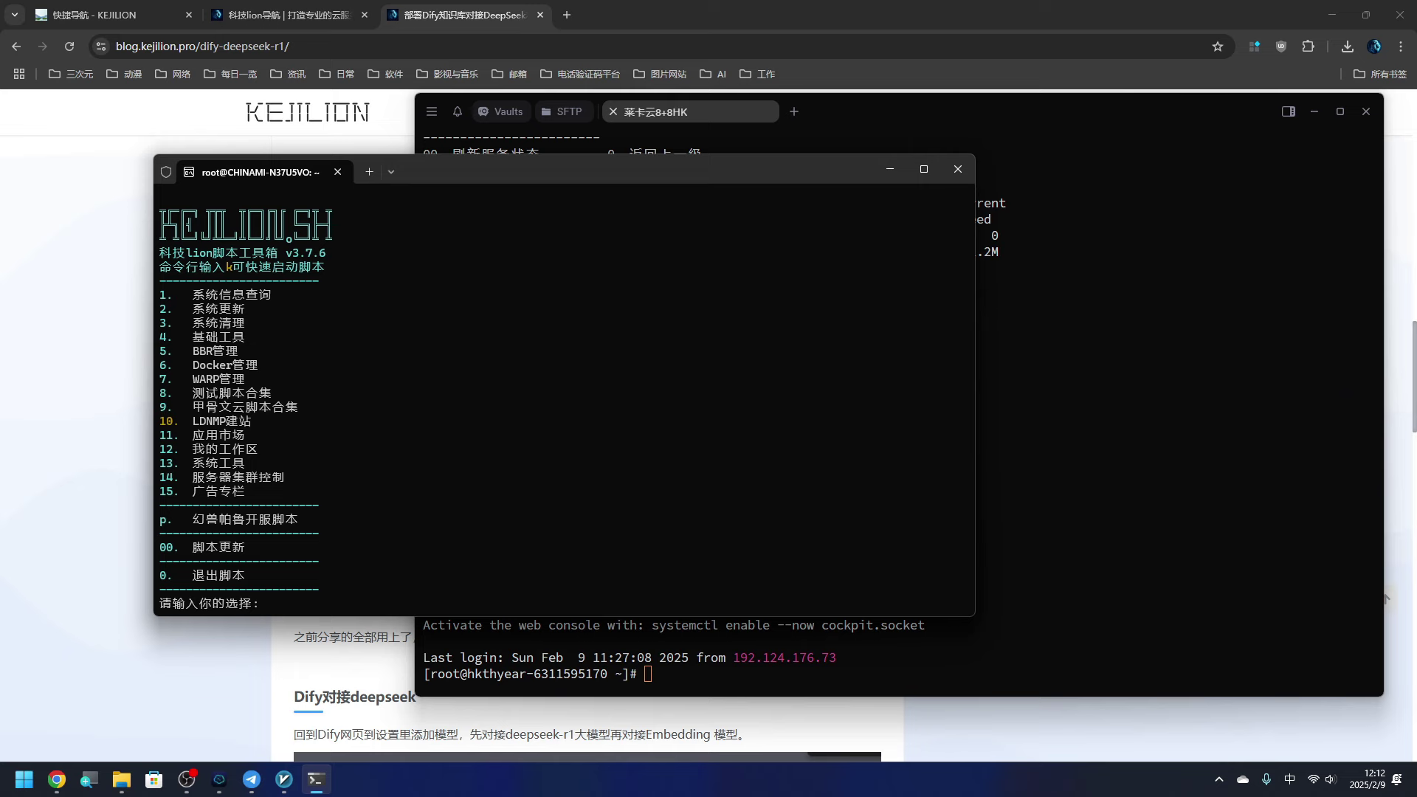
pyautogui.write('111')
pyautogui.press('Return')
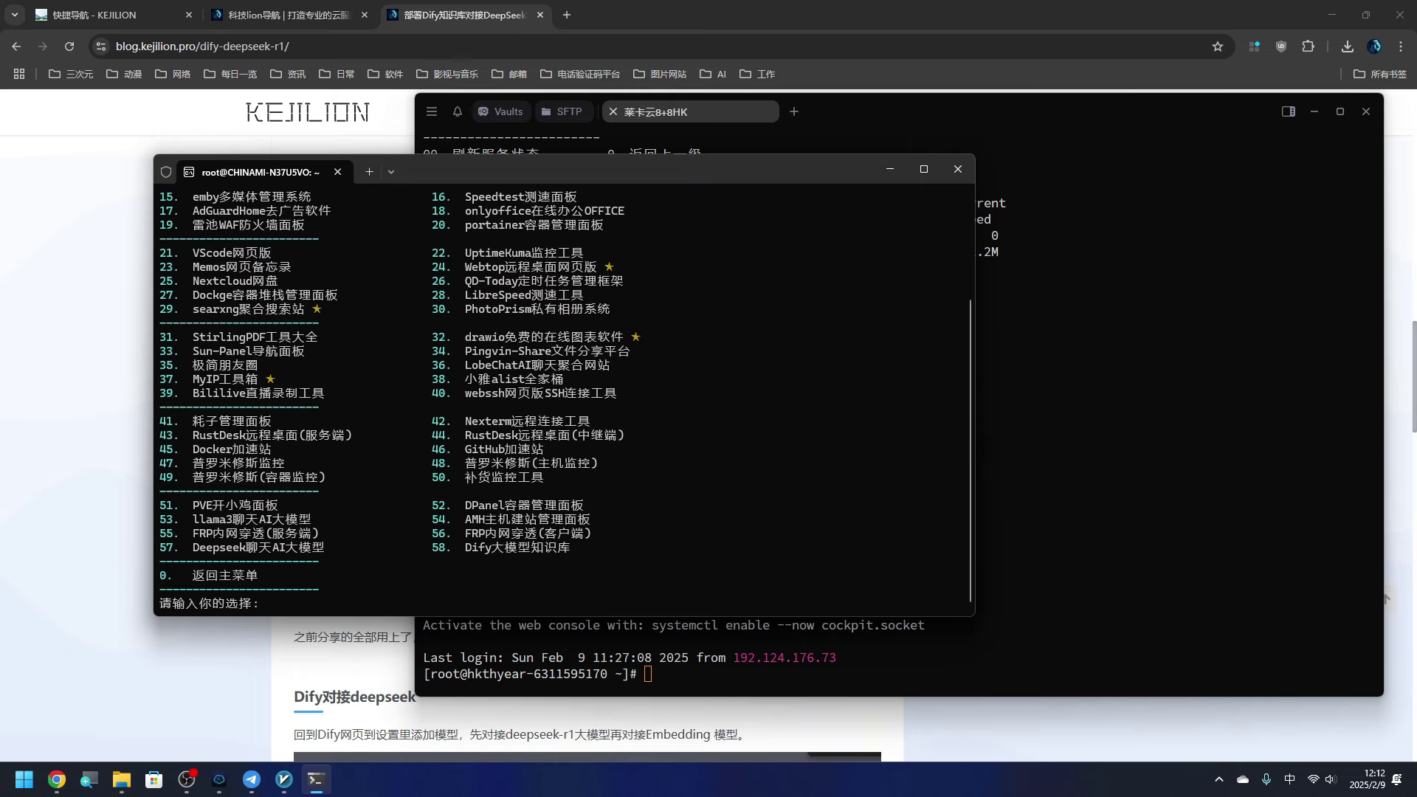
pyautogui.write('56')
pyautogui.press('Return')
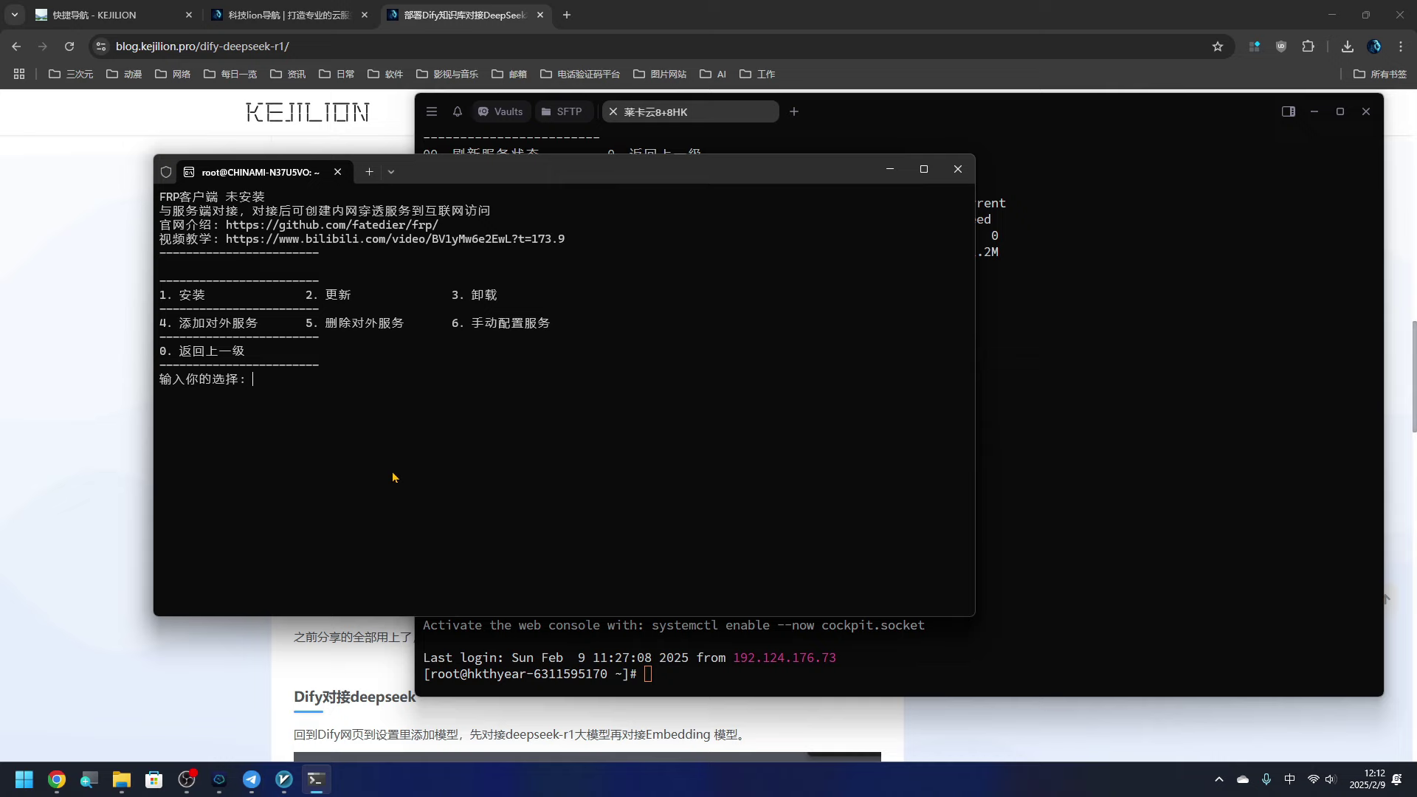
pyautogui.write('1')
pyautogui.press('Return')
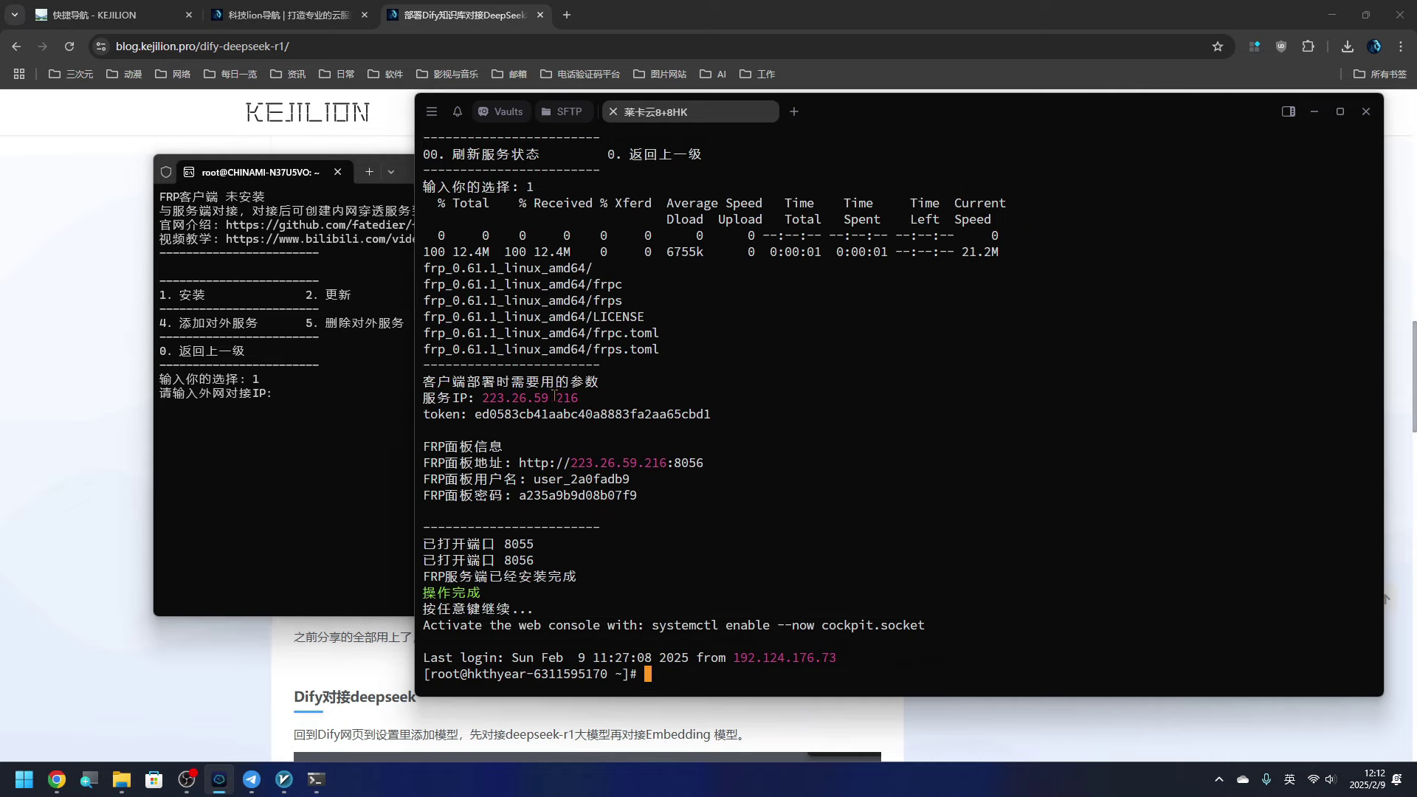
# Step: Enter 223.26.59.216 as the FRP client's server IP, supply the copied server token, and complete the client installation
pyautogui.write('223.26.59.216')
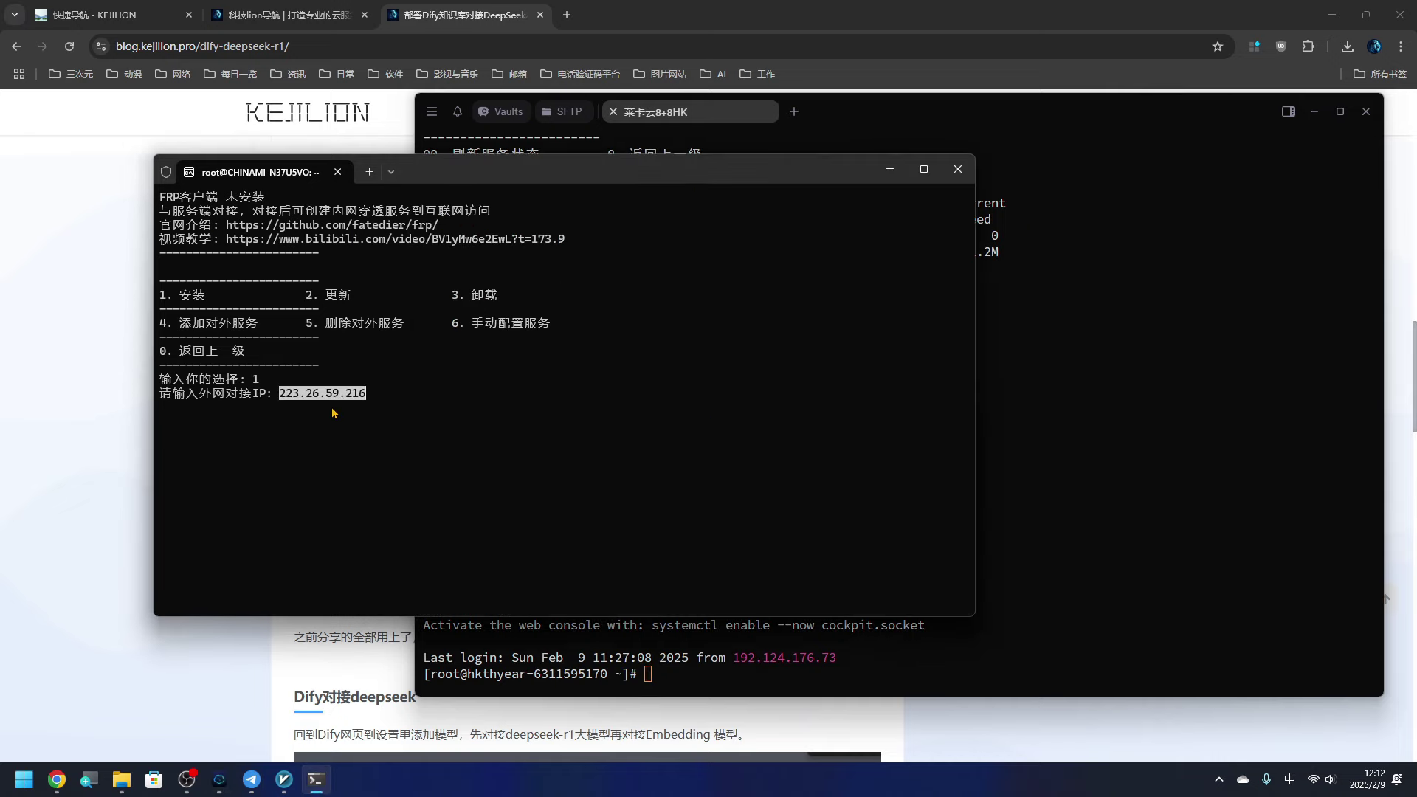
pyautogui.press('Return')
pyautogui.hotkey('alt', 'Tab')
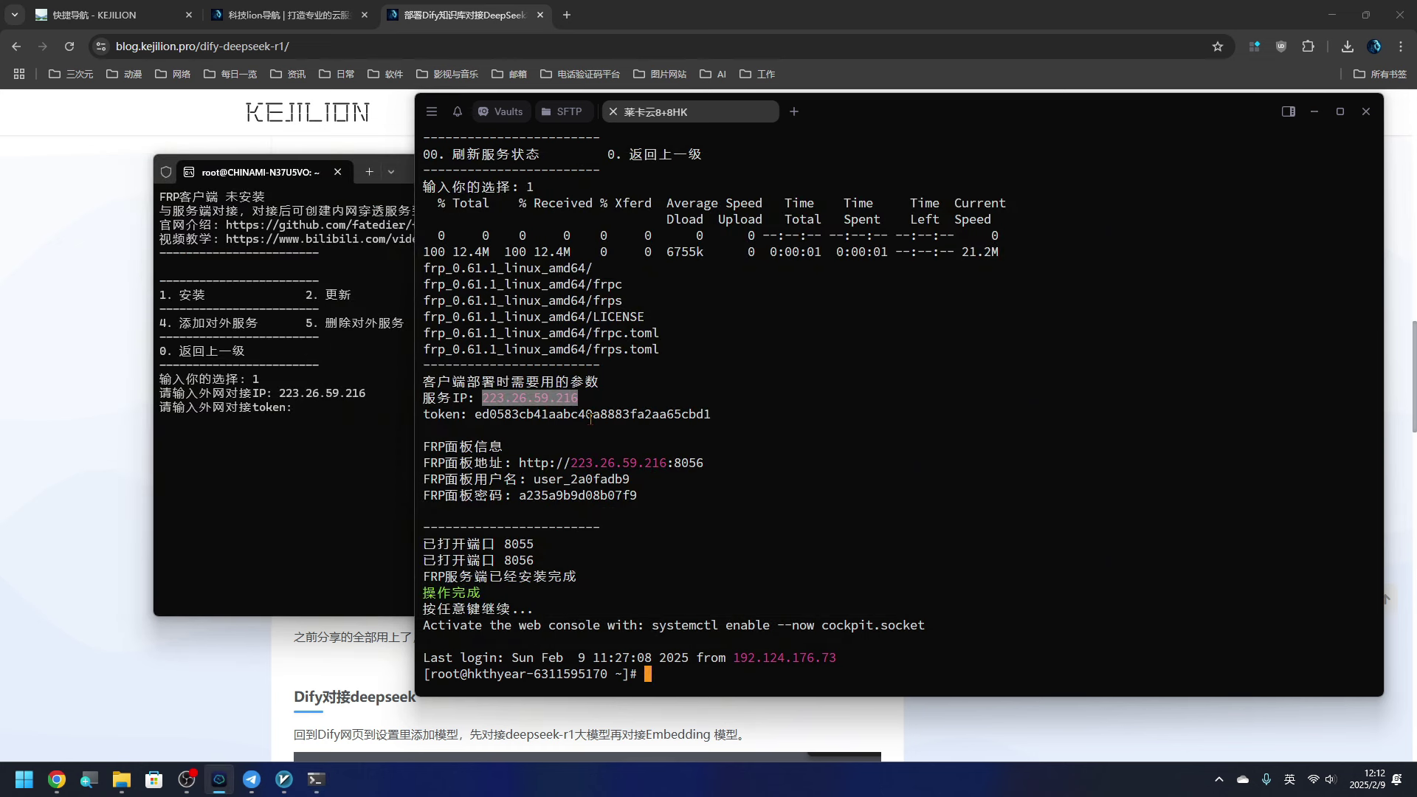
pyautogui.doubleClick(590, 414)
pyautogui.click(336, 457)
pyautogui.hotkey('ctrl', 'v')
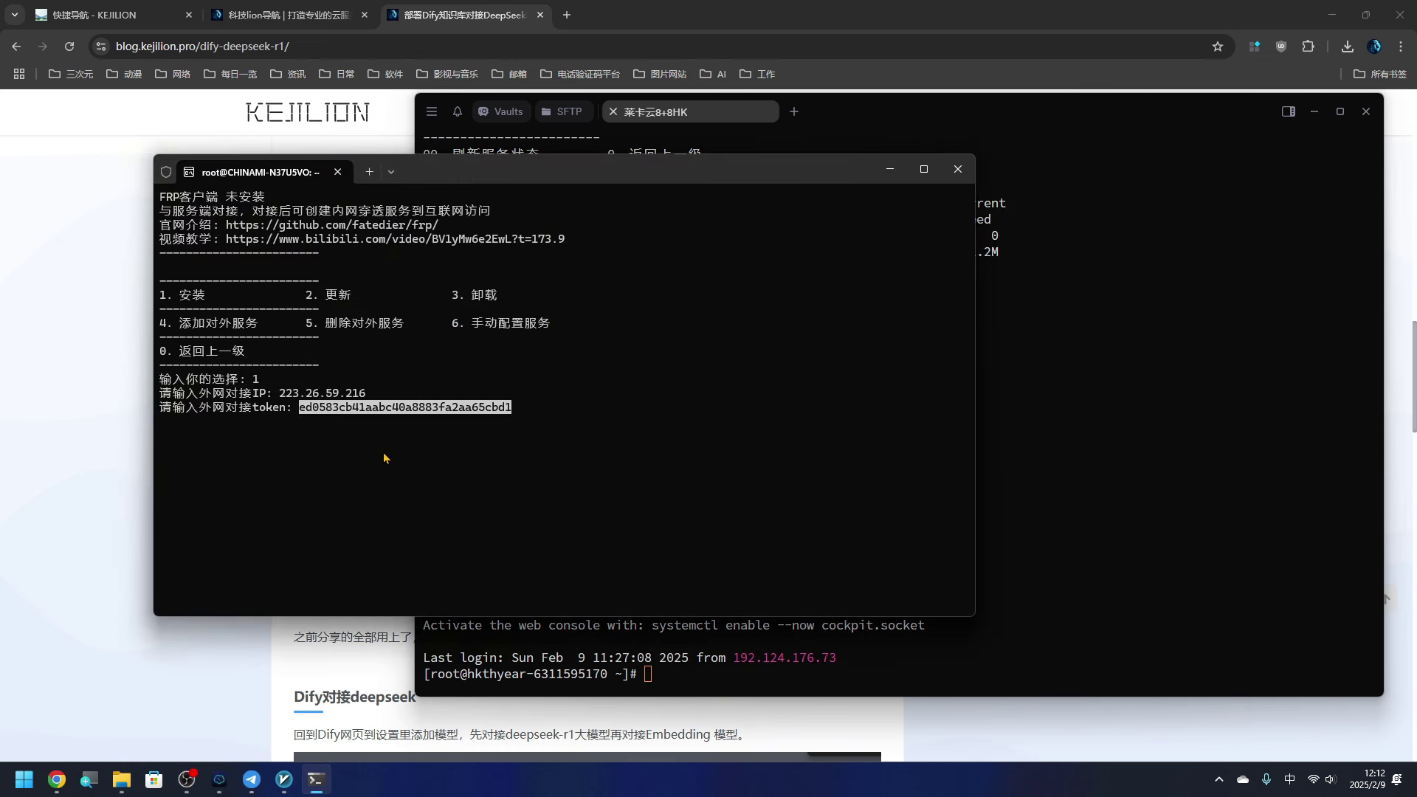
pyautogui.press('Return')
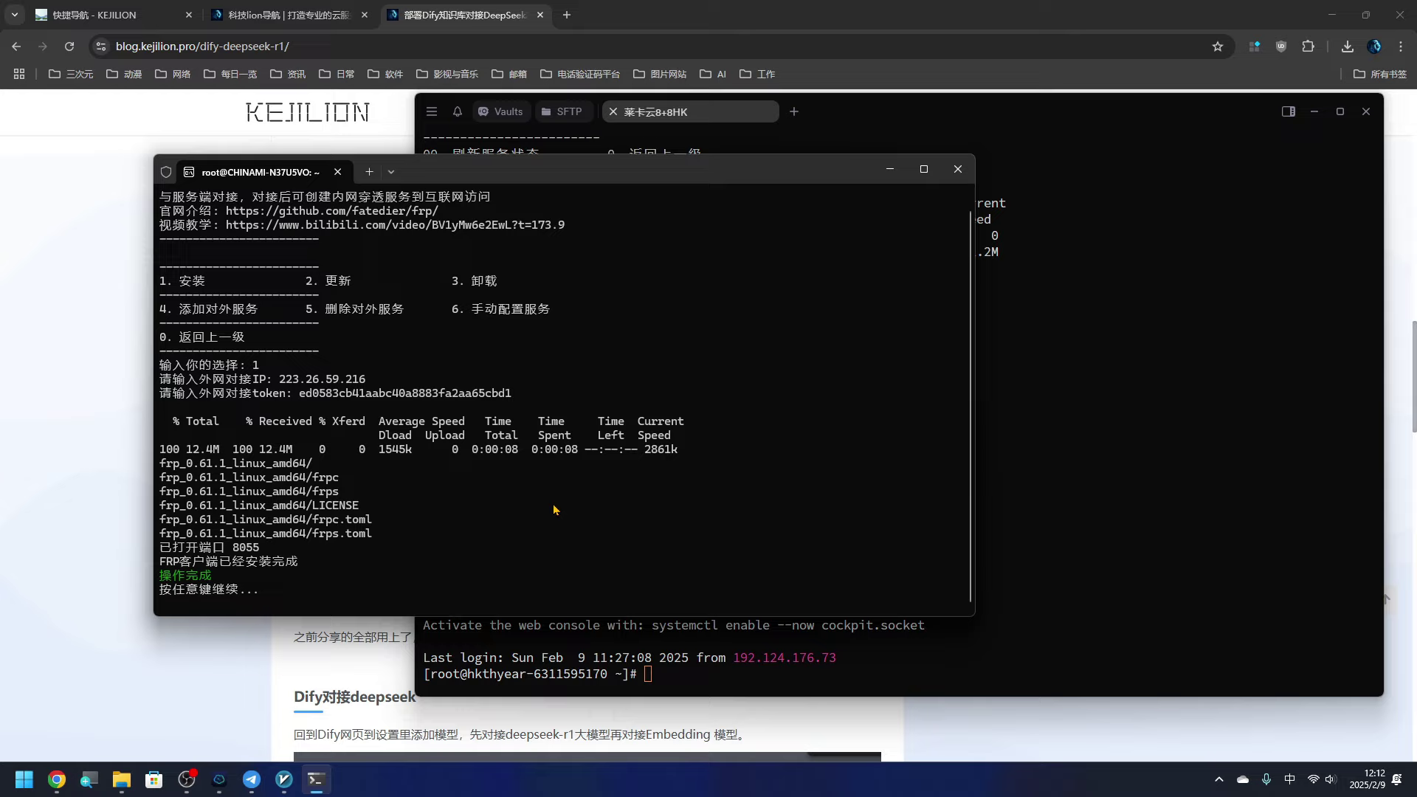
pyautogui.press('Return')
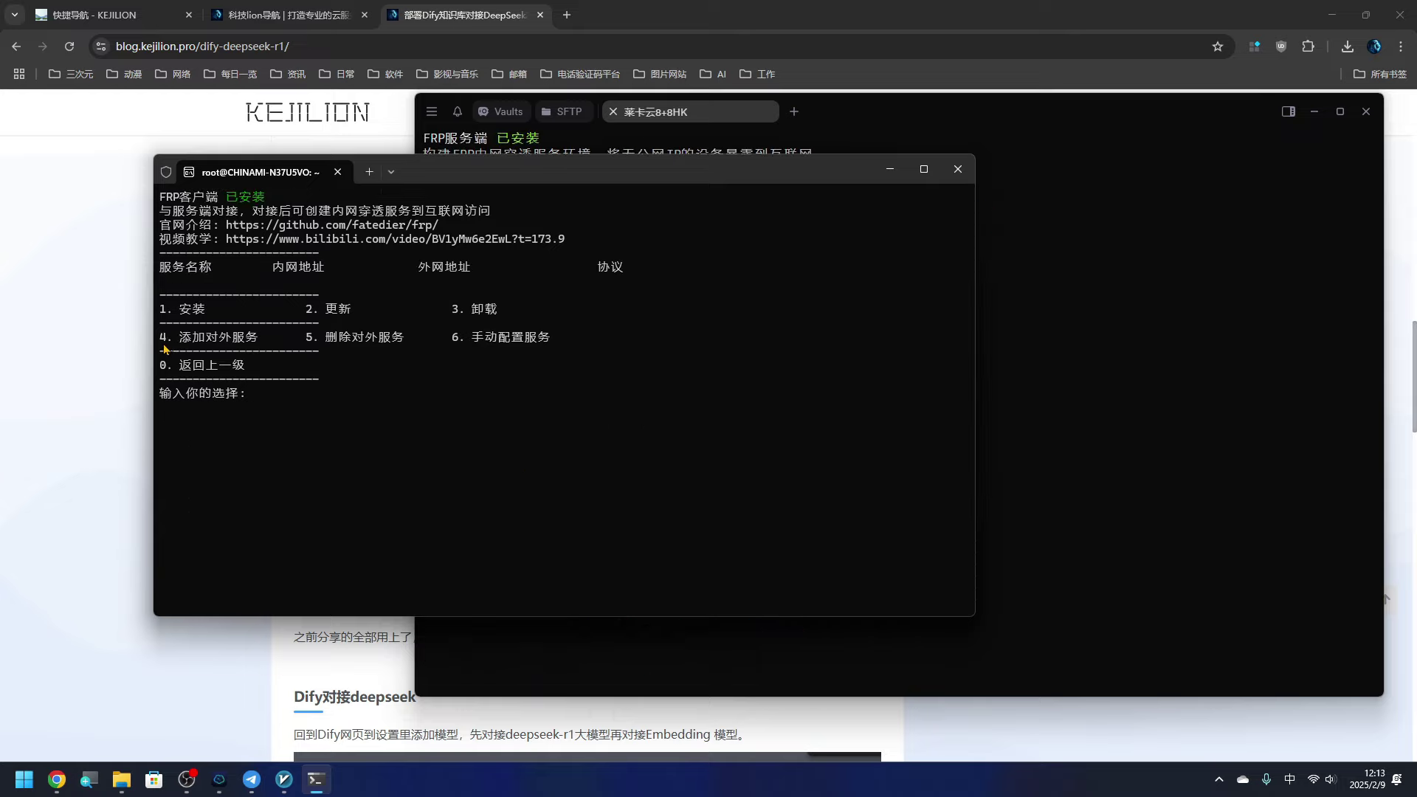
# Step: Add an external FRP service named deepseek with default tcp and 127.0.0.1, internal port 11434 and external port 11456
pyautogui.write('4')
pyautogui.write('deepseek')
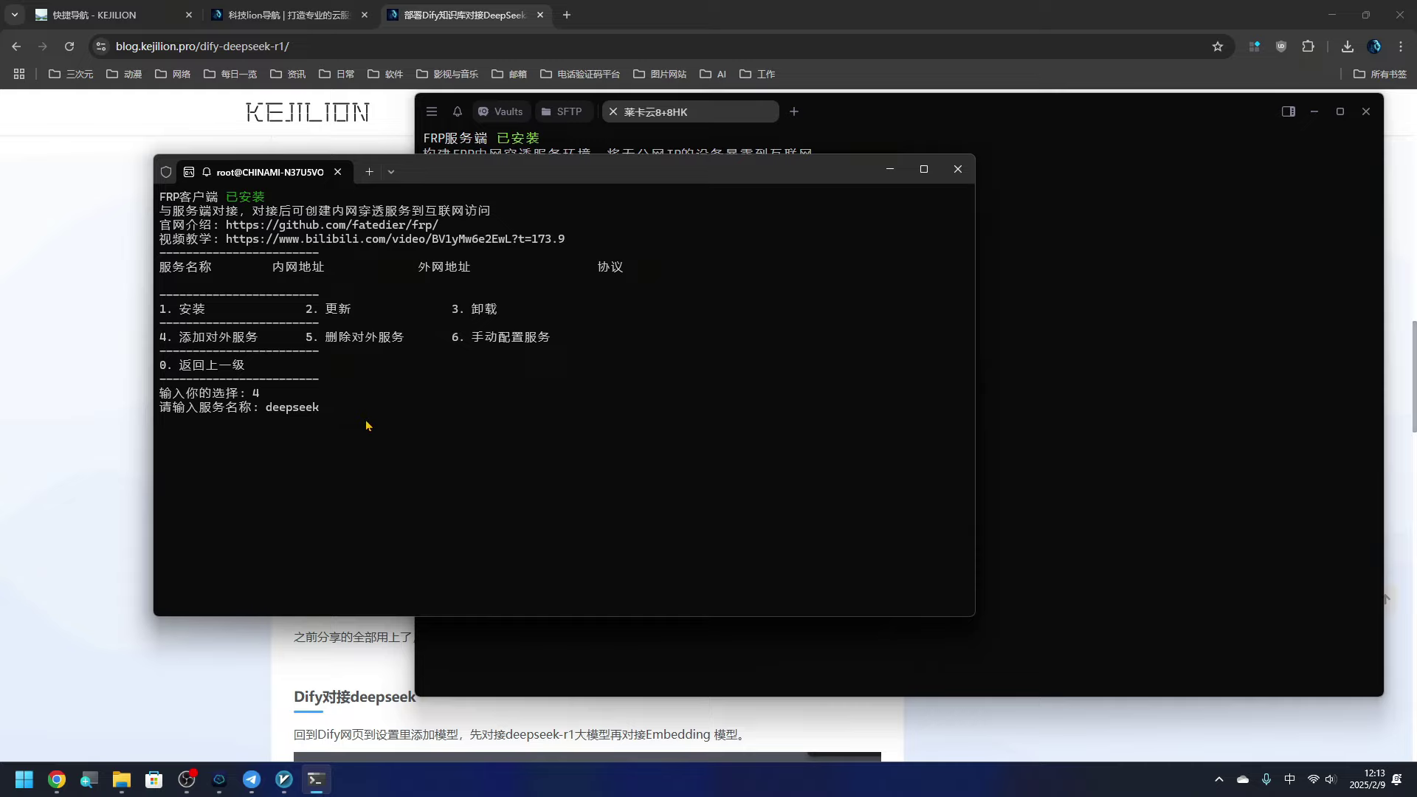
pyautogui.press('Return')
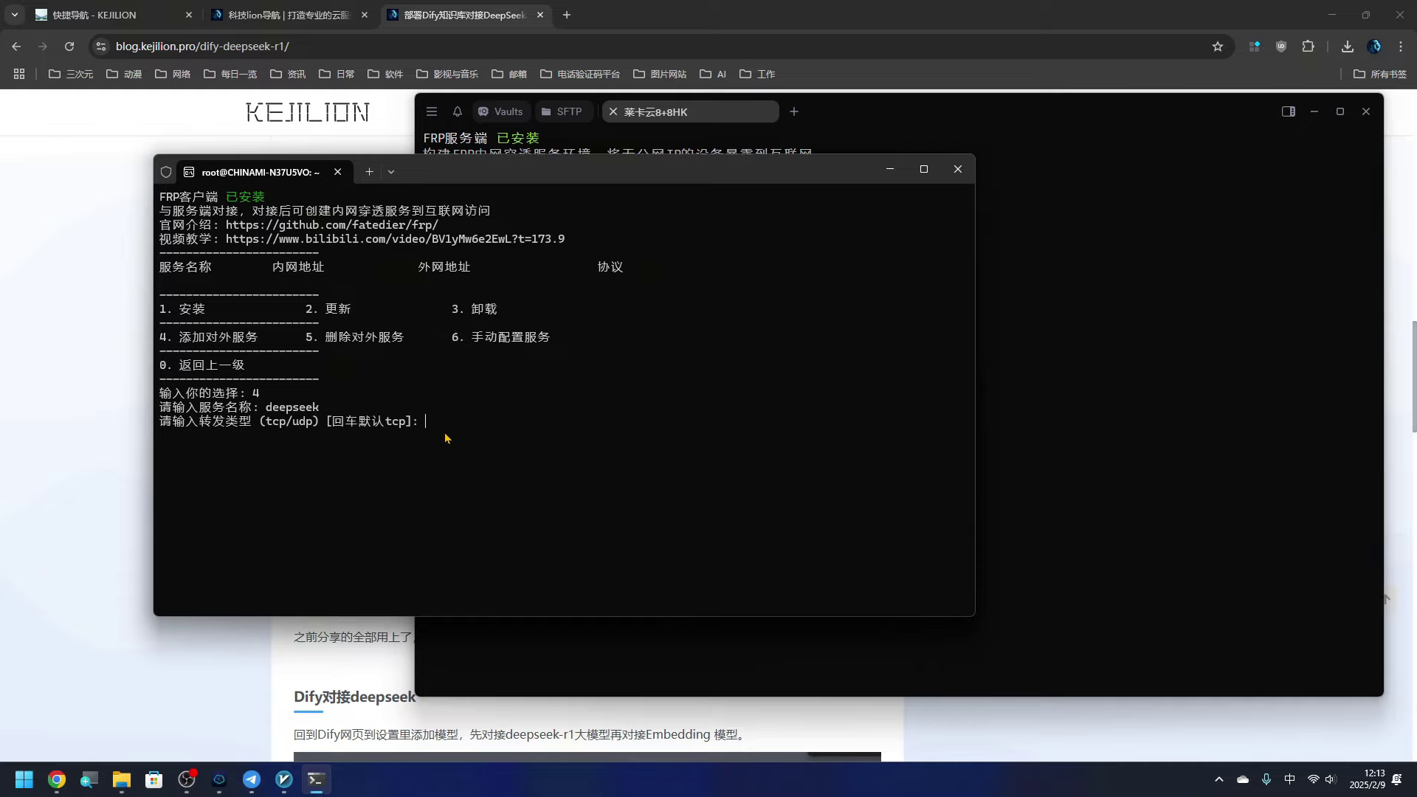
pyautogui.press('Return')
pyautogui.press('Return')
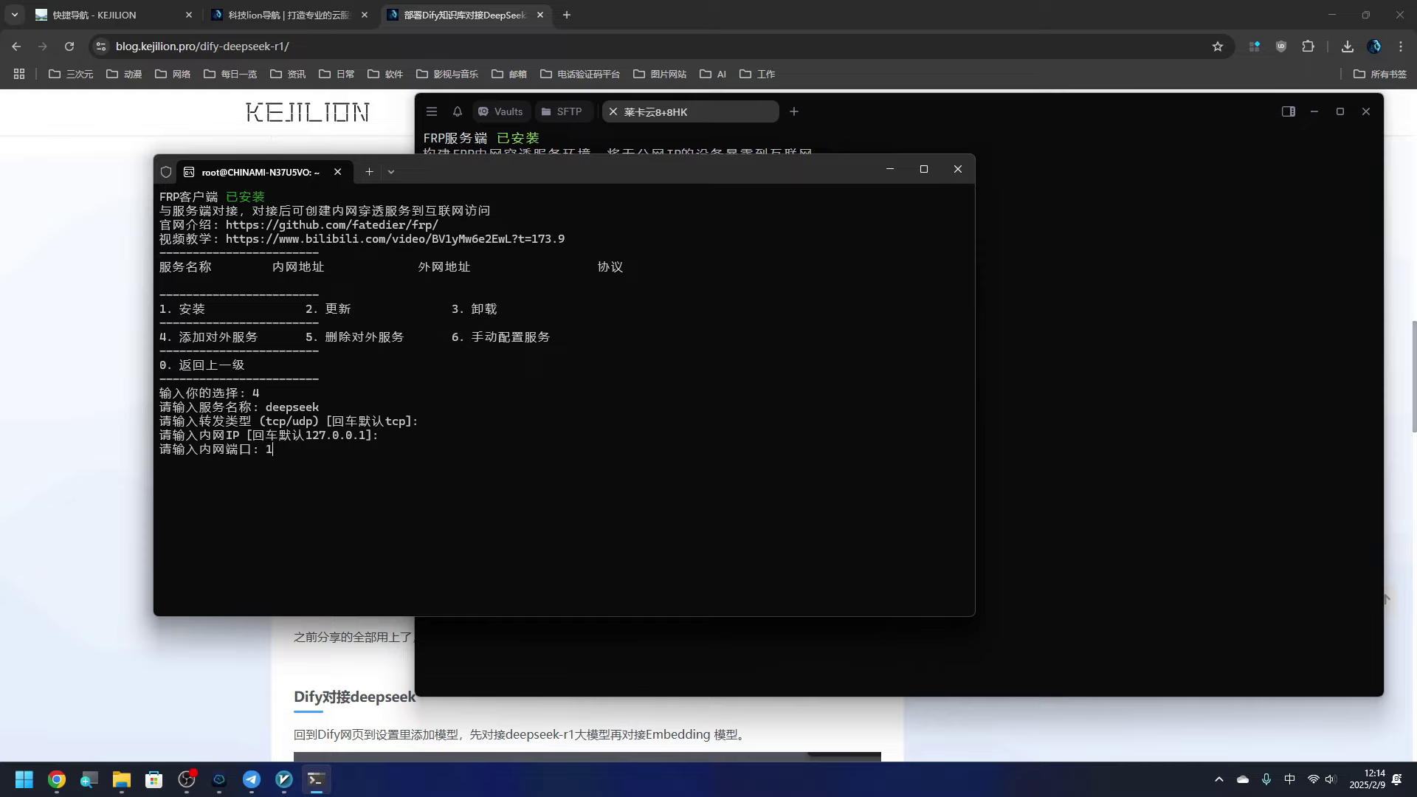
pyautogui.write('114')
pyautogui.press('Return')
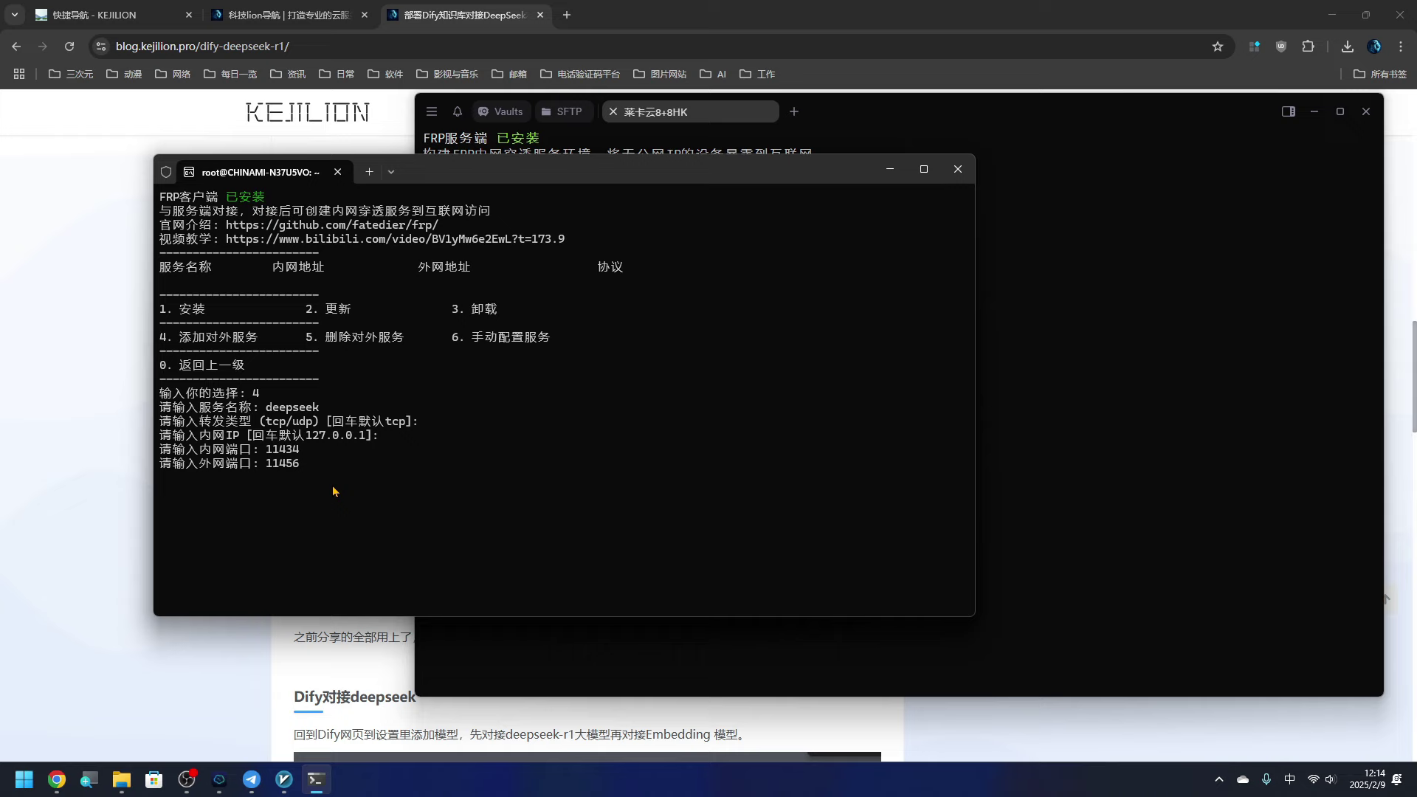
pyautogui.press('Return')
pyautogui.press('Return')
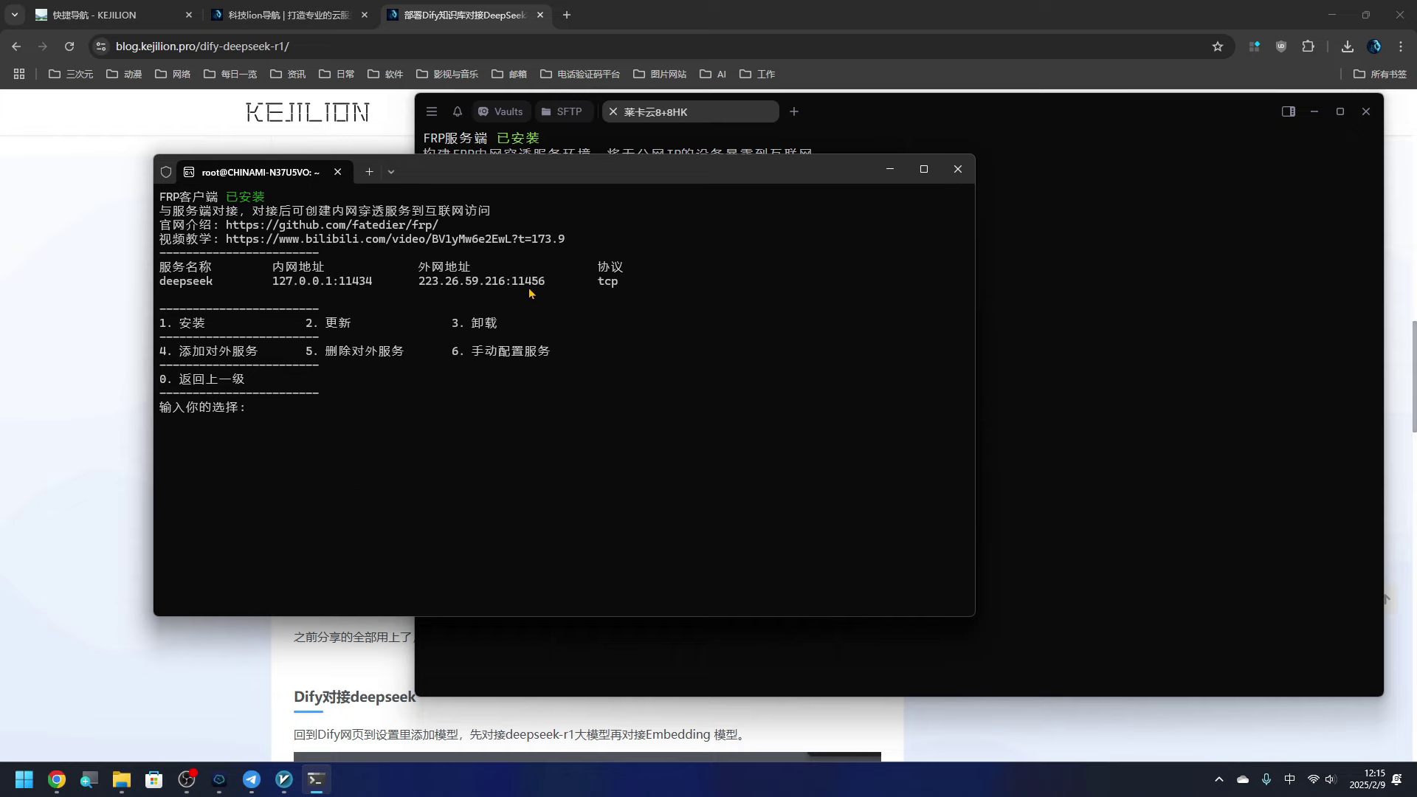
# Step: Refresh the FRP server's service status on the remote server and check its external address on port 11456 in the browser
pyautogui.hotkey('alt', 'Tab')
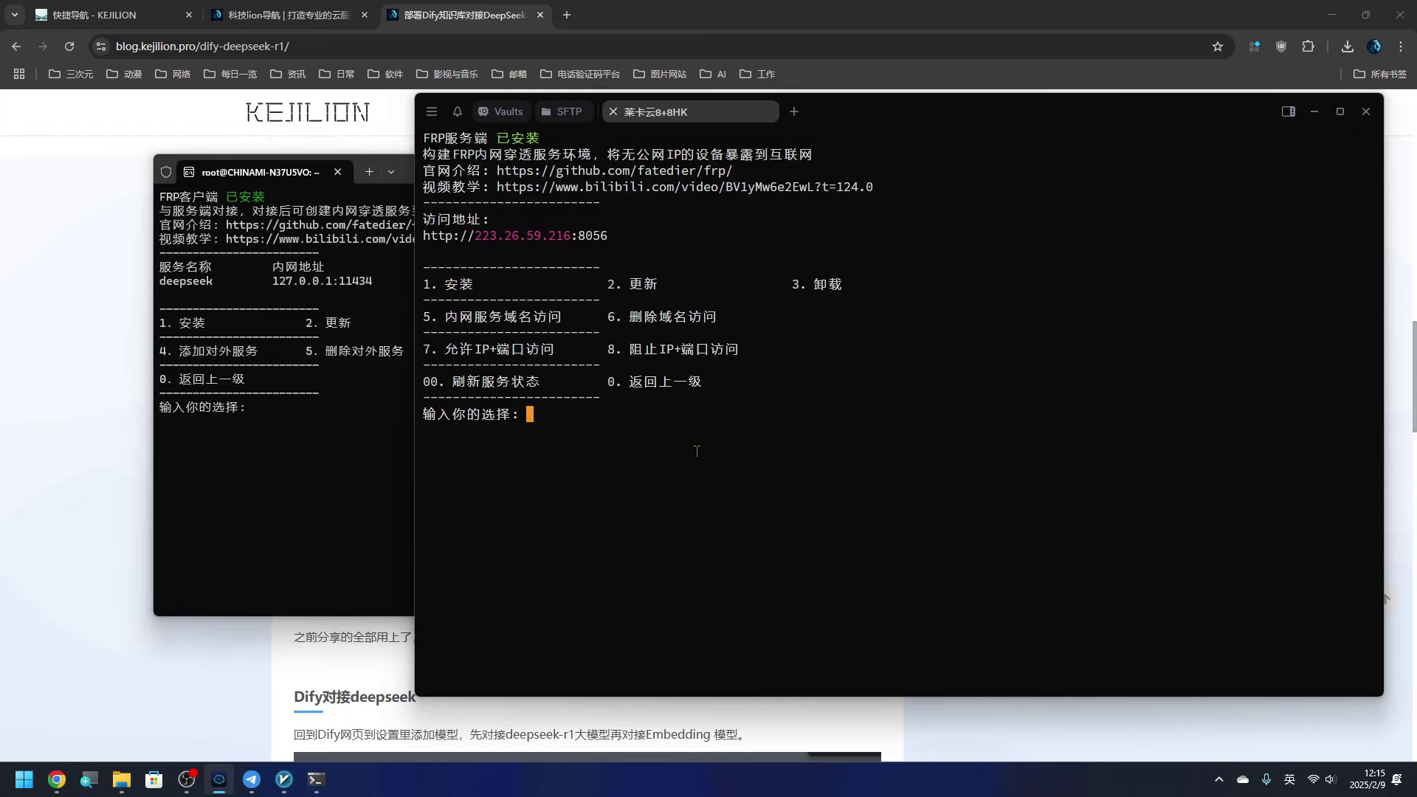
pyautogui.write('00')
pyautogui.press('Return')
pyautogui.press('Return')
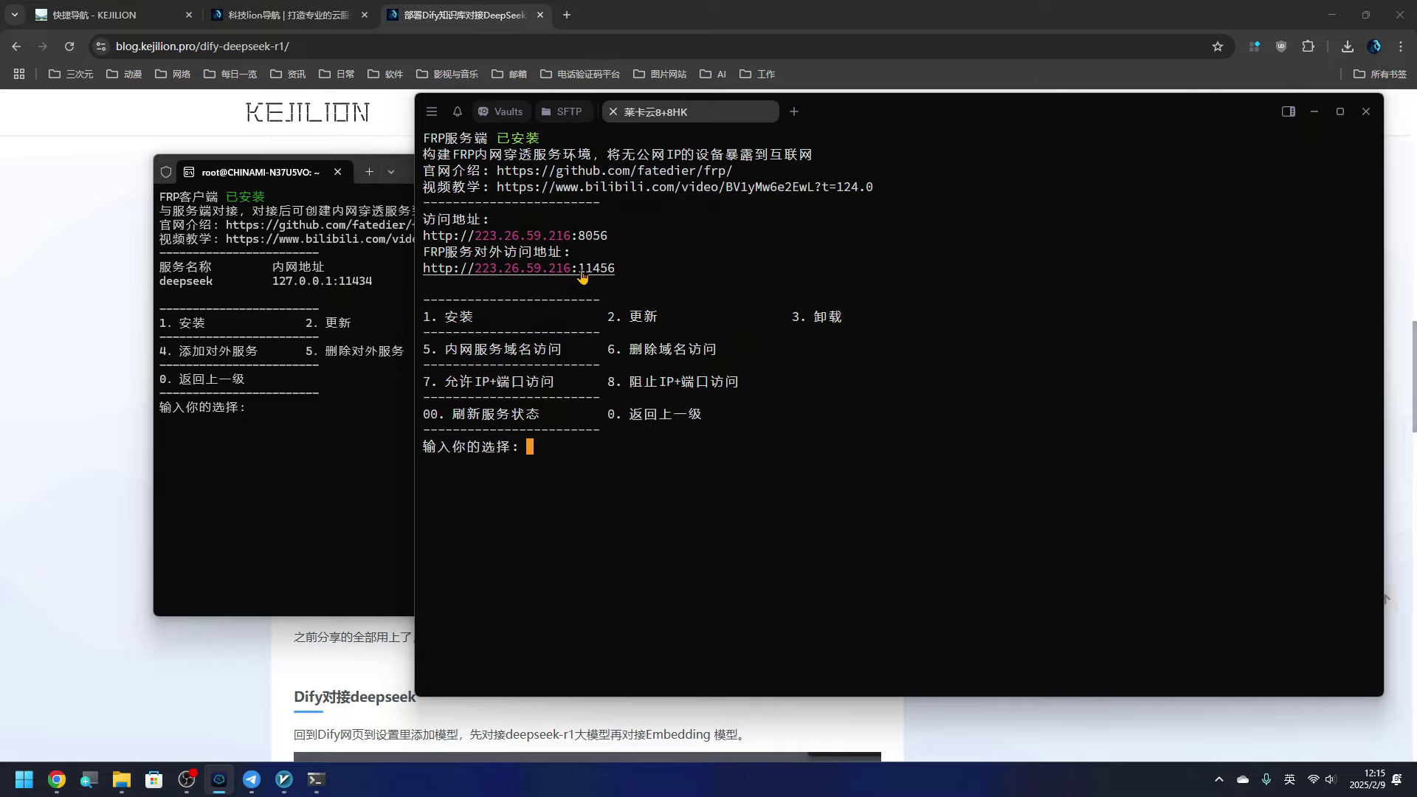
pyautogui.click(583, 268)
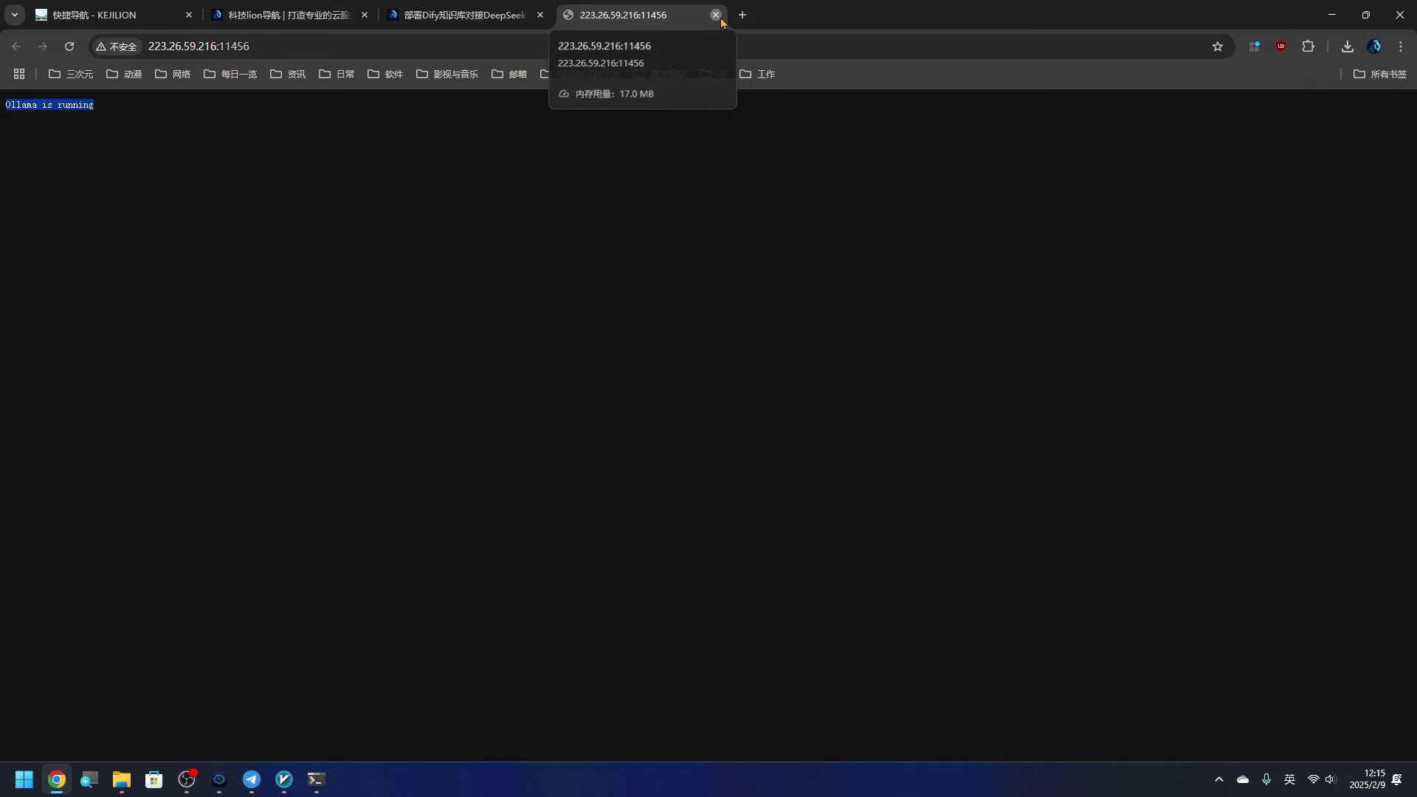
pyautogui.click(716, 14)
pyautogui.hotkey('alt', 'Tab')
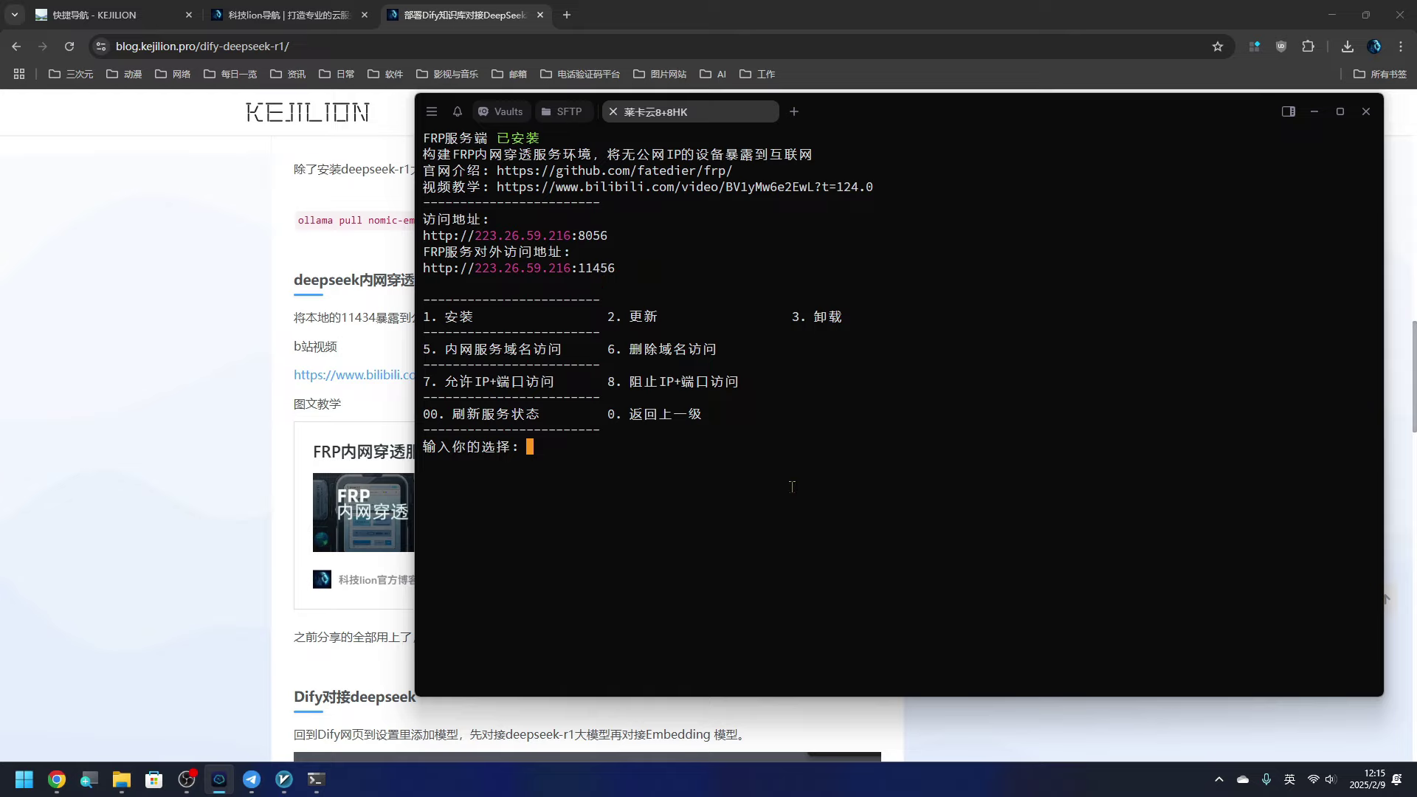
# Step: Set up domain access for the tunnelled service through option 5, using ds.lion123.eu.org and the service's external port
pyautogui.write('5')
pyautogui.press('Return')
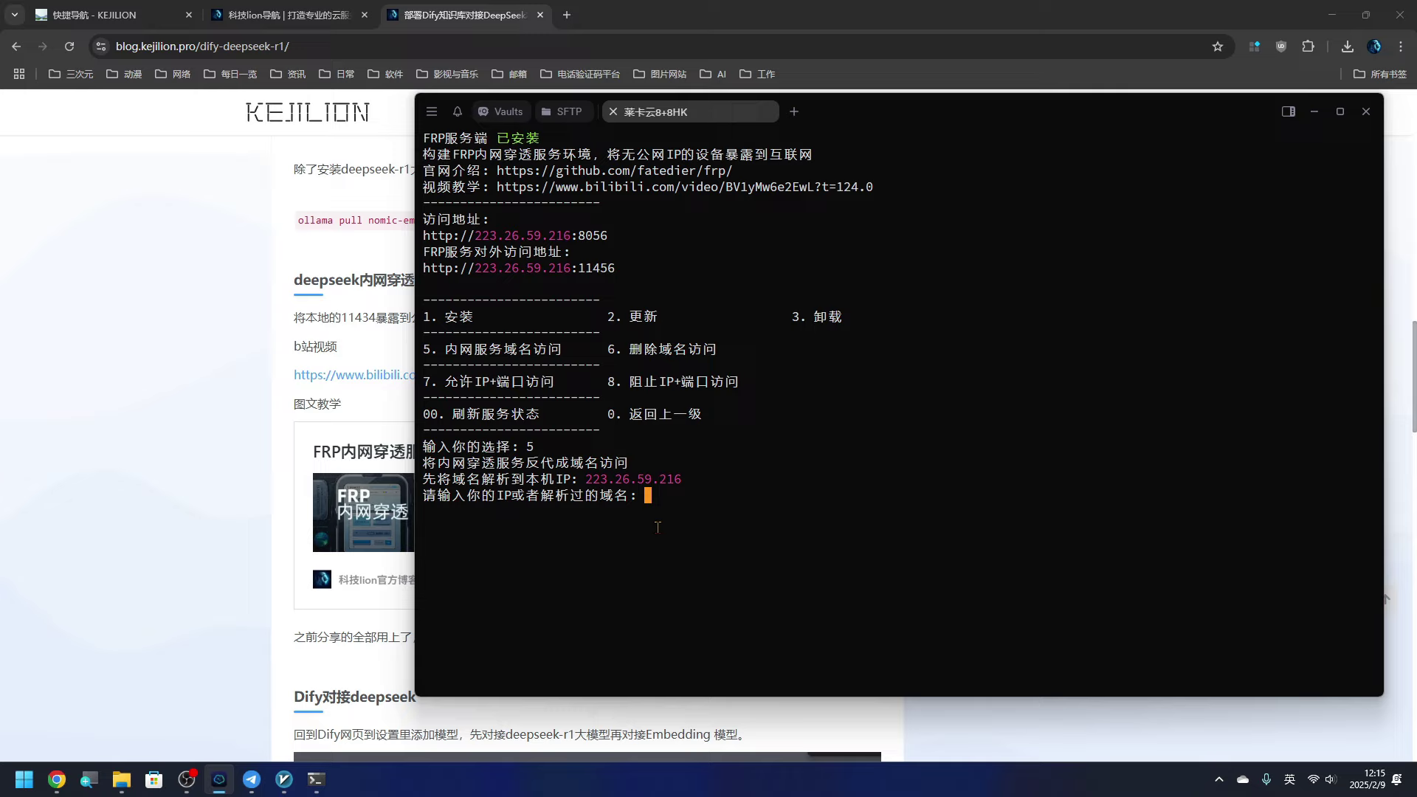
pyautogui.write('ds.lion123.eu.org')
pyautogui.press('Return')
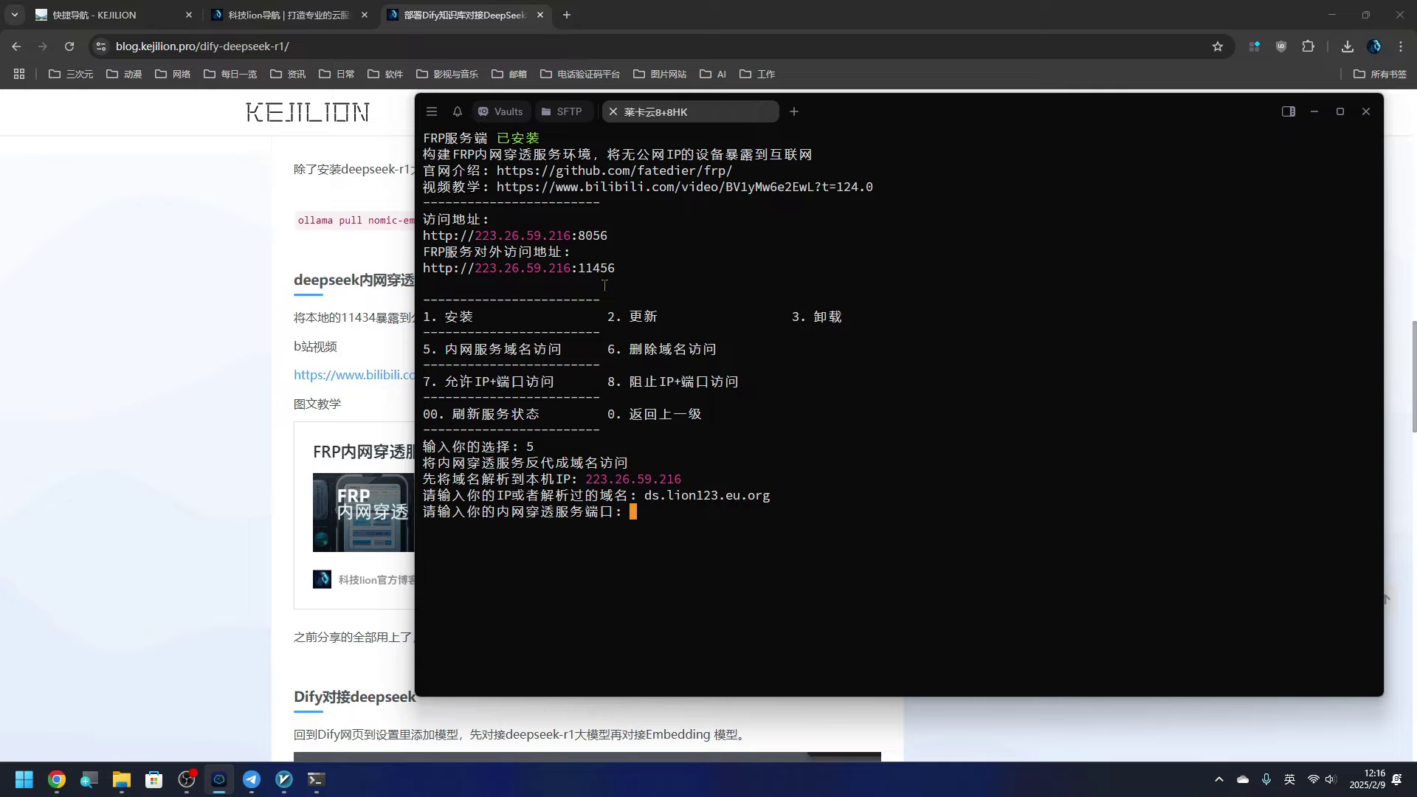
pyautogui.write('11434')
pyautogui.press('Return')
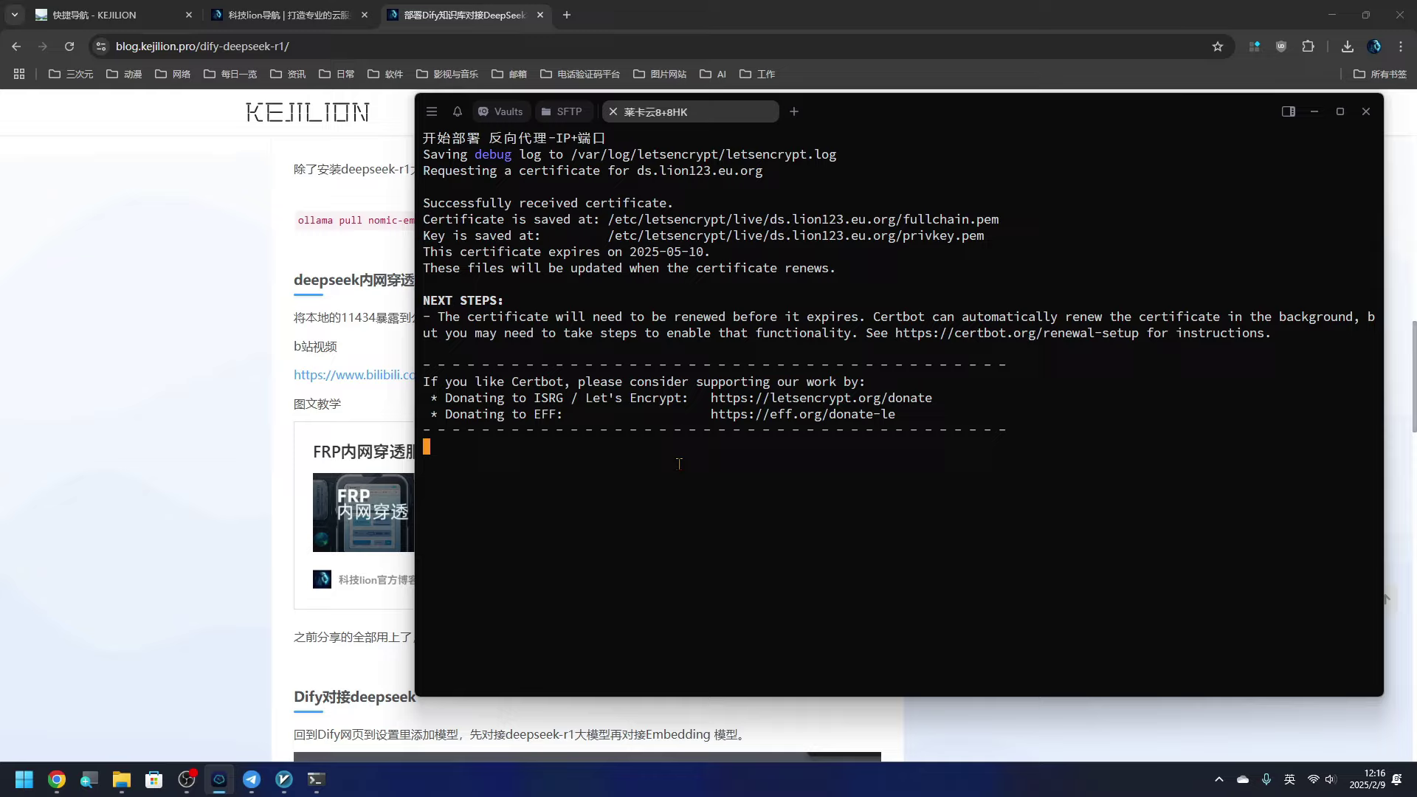
# Step: Open ds.lion123.eu.org in the browser, copy its URL, and close the page
pyautogui.click(583, 153)
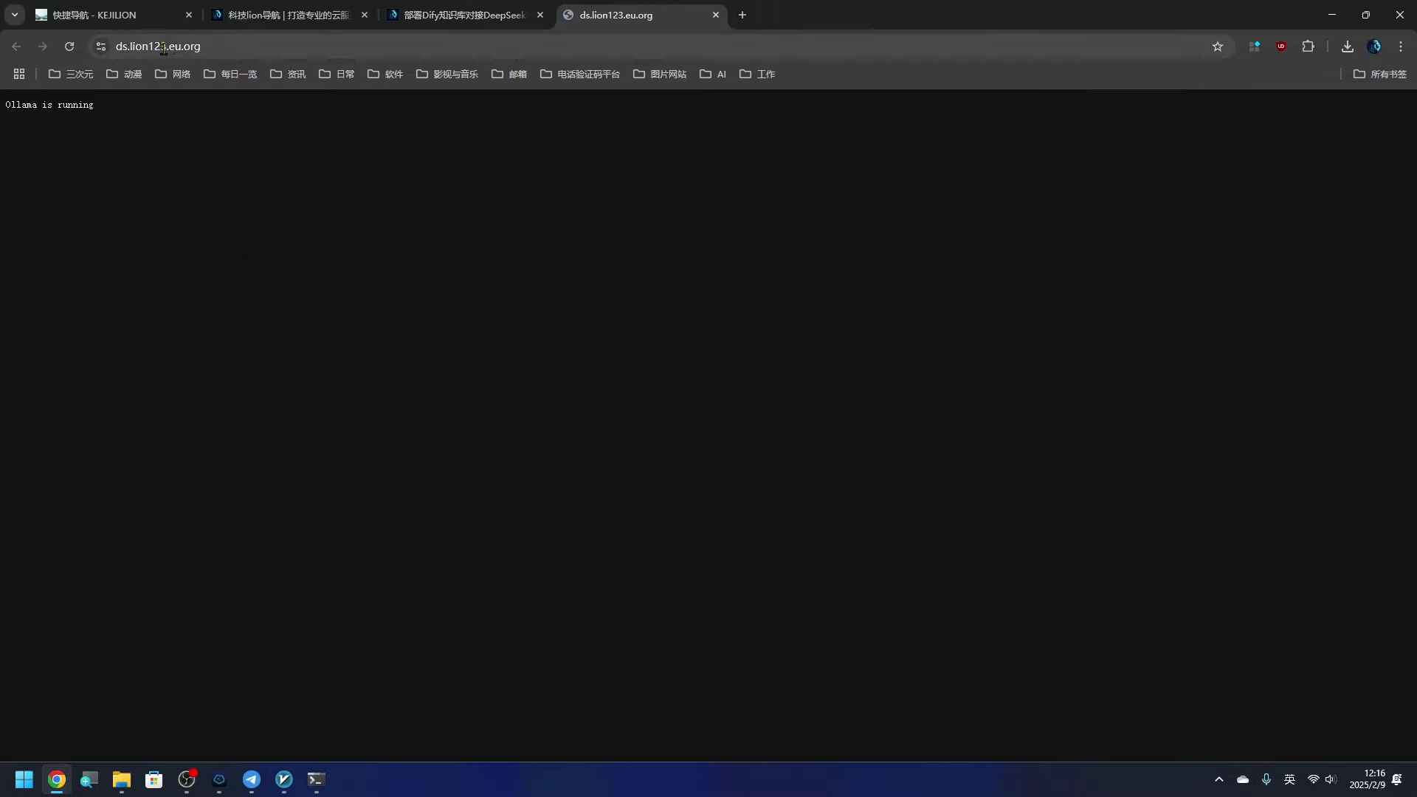
pyautogui.click(231, 48)
pyautogui.hotkey('ctrl', 'c')
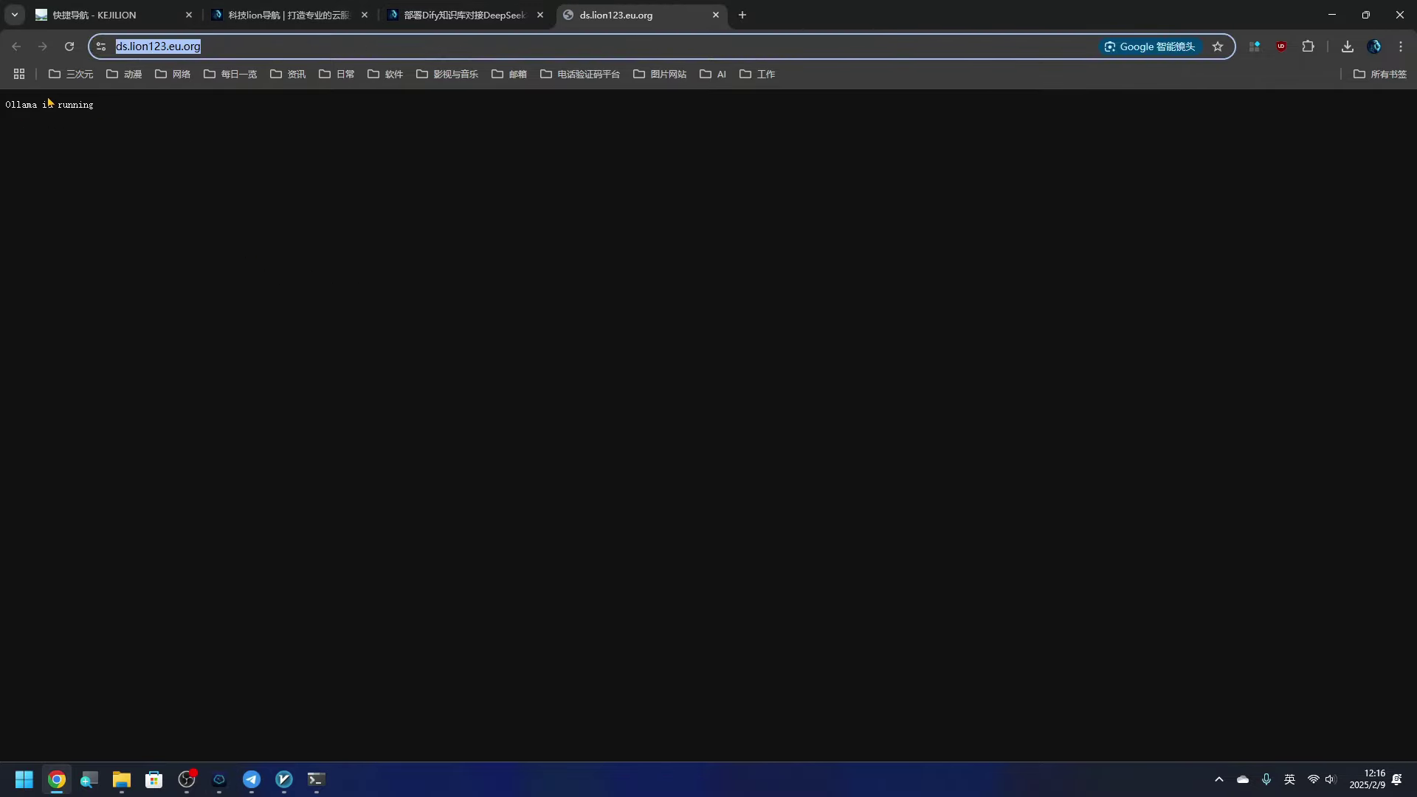
pyautogui.click(715, 15)
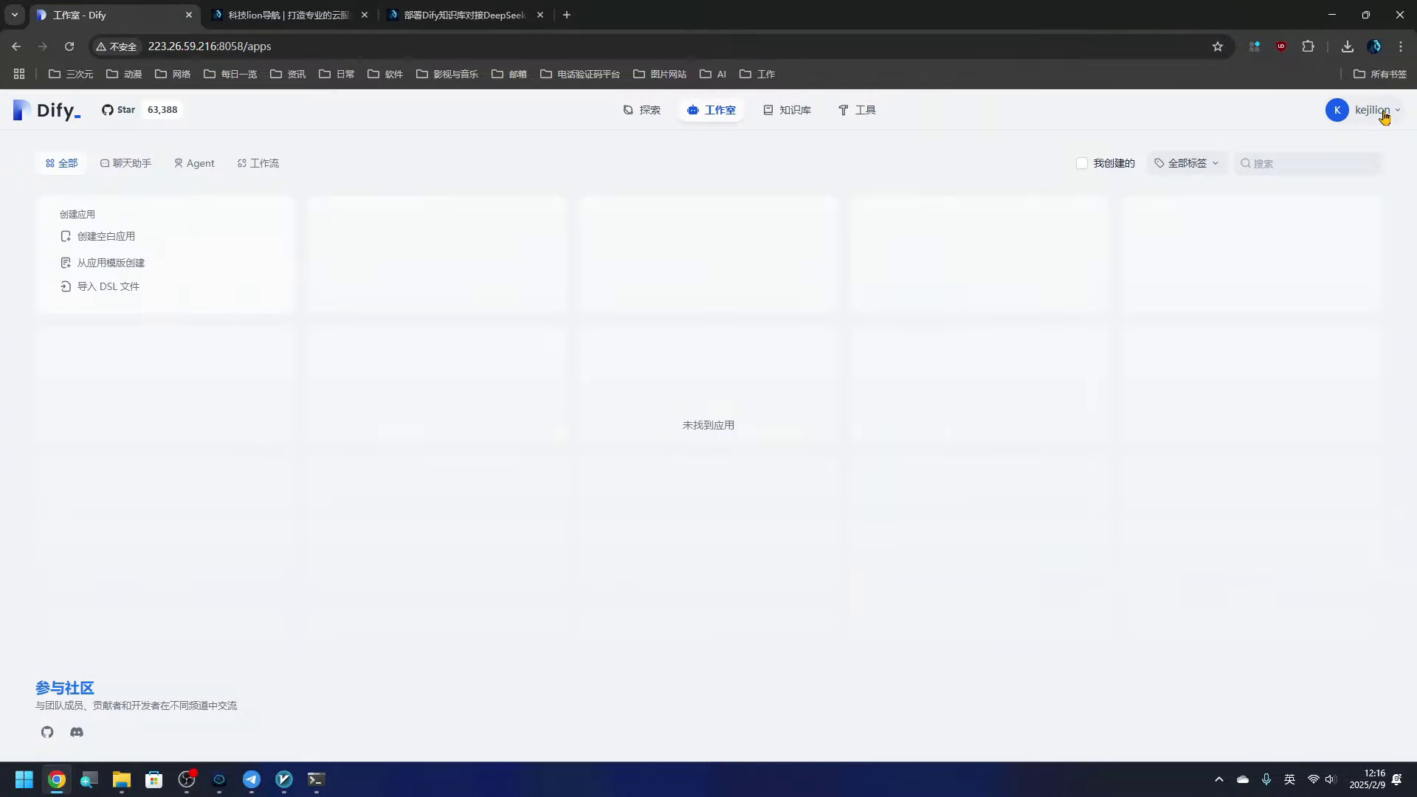
# Step: Open Dify's model provider settings and start adding a model to the Ollama provider
pyautogui.click(1371, 109)
pyautogui.click(1281, 272)
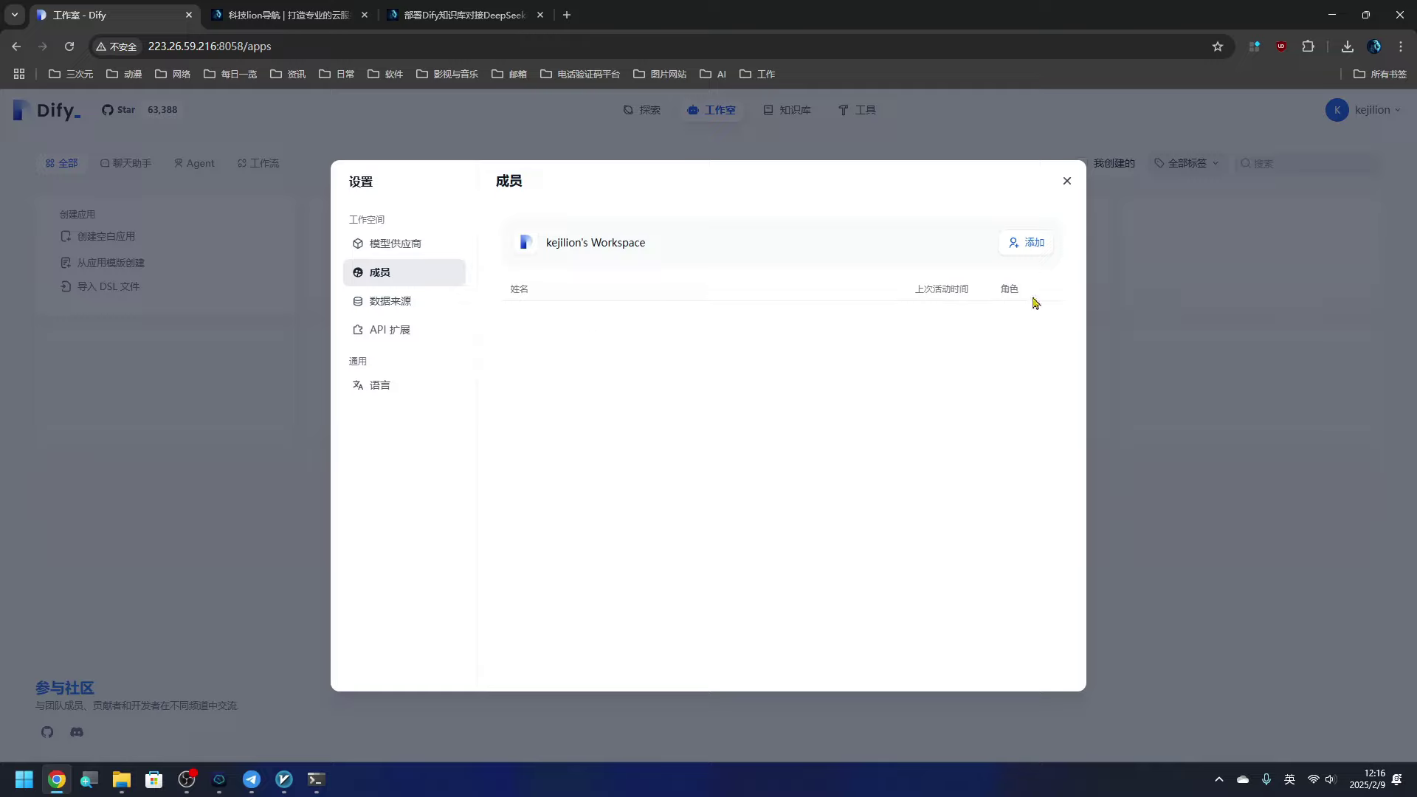
pyautogui.click(368, 248)
pyautogui.scroll(-10, 807, 459)
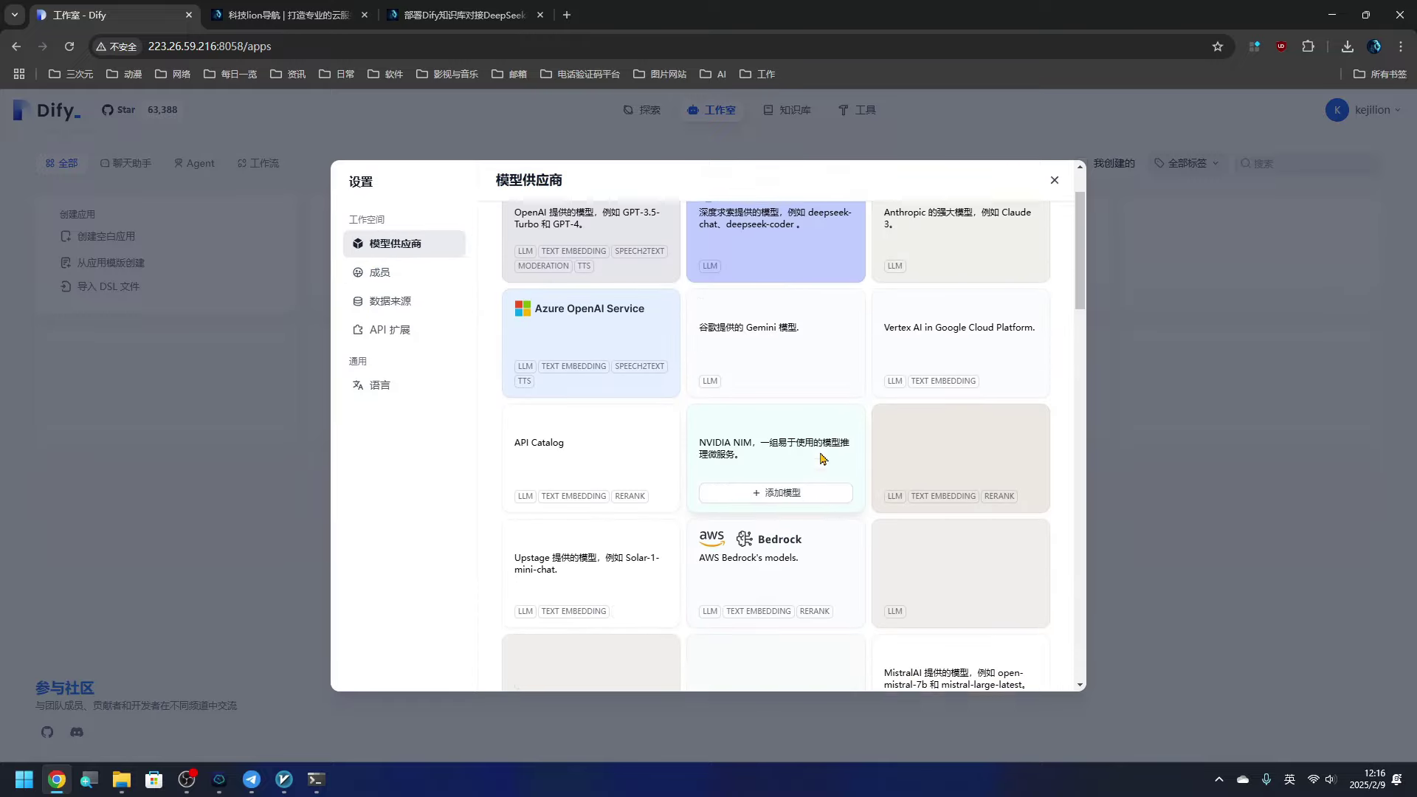
pyautogui.click(805, 451)
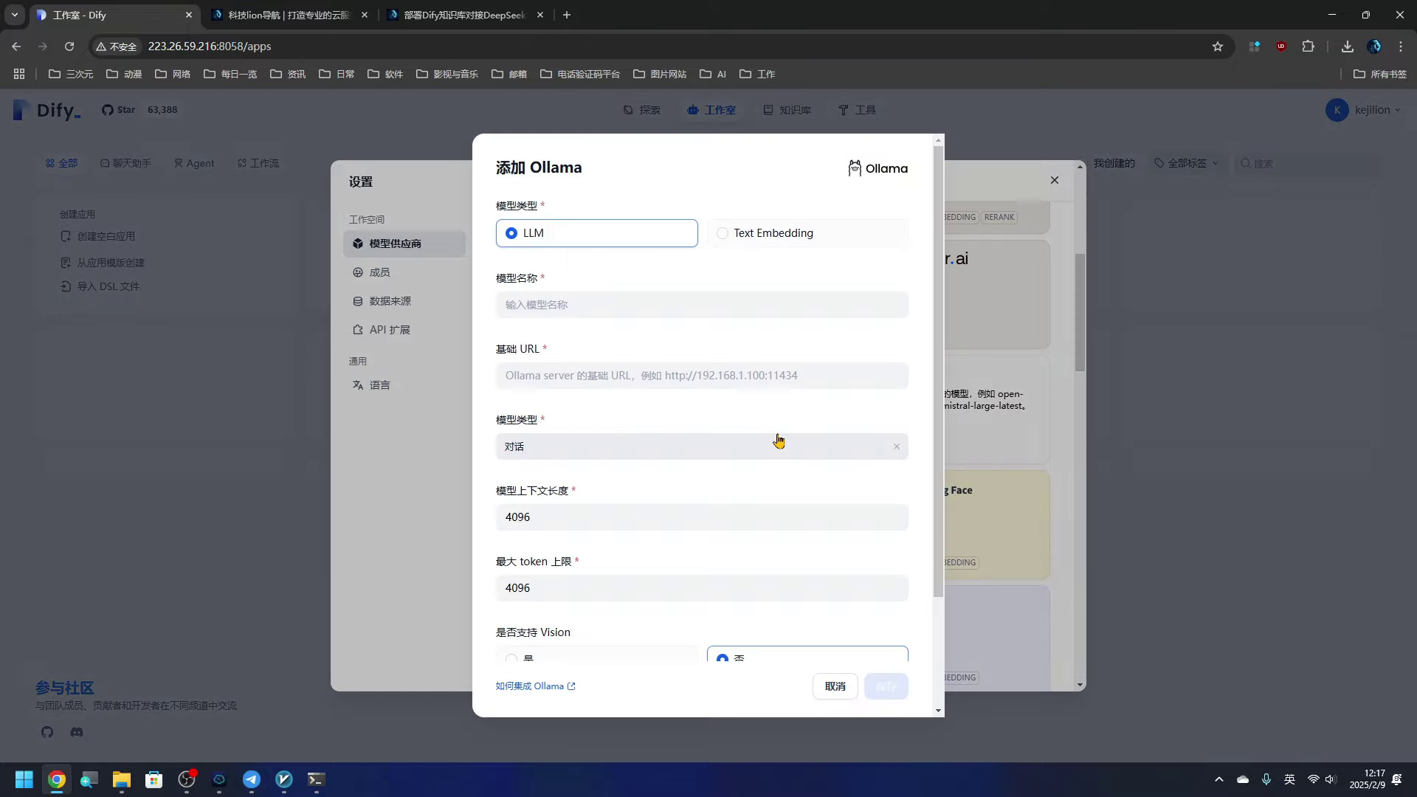
pyautogui.click(545, 377)
pyautogui.hotkey('ctrl', 'v')
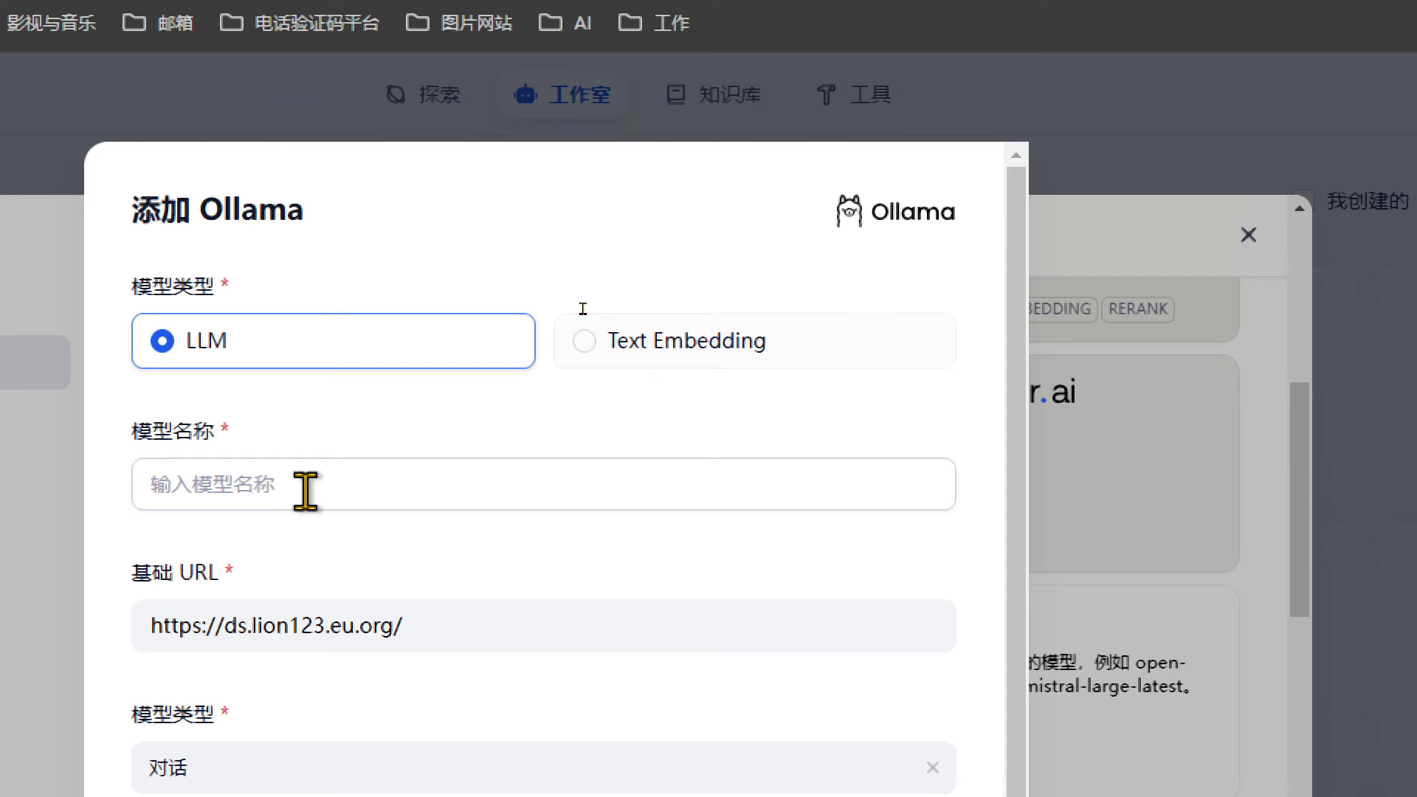
pyautogui.click(307, 484)
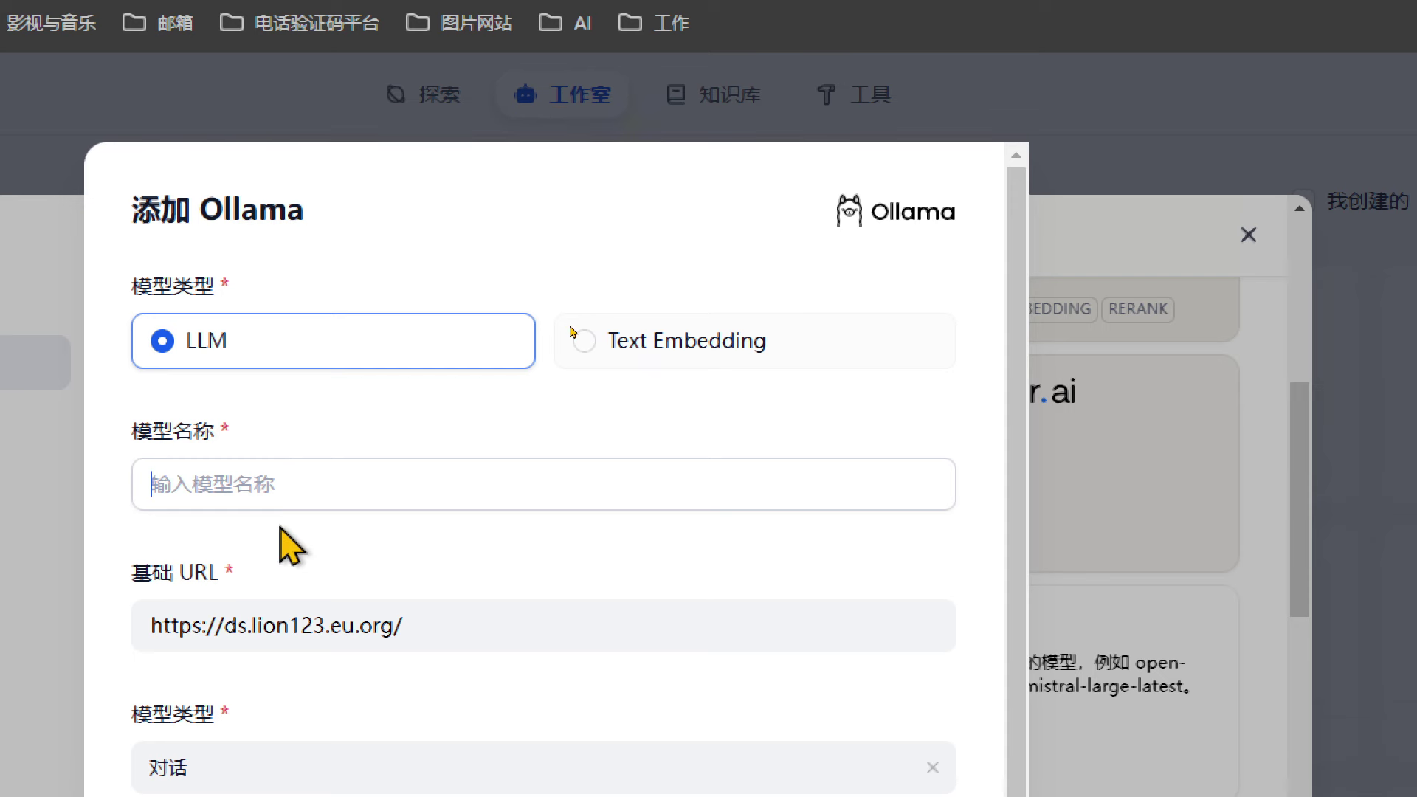
pyautogui.write('deepseek-r1')
pyautogui.scroll(-2, 640, 425)
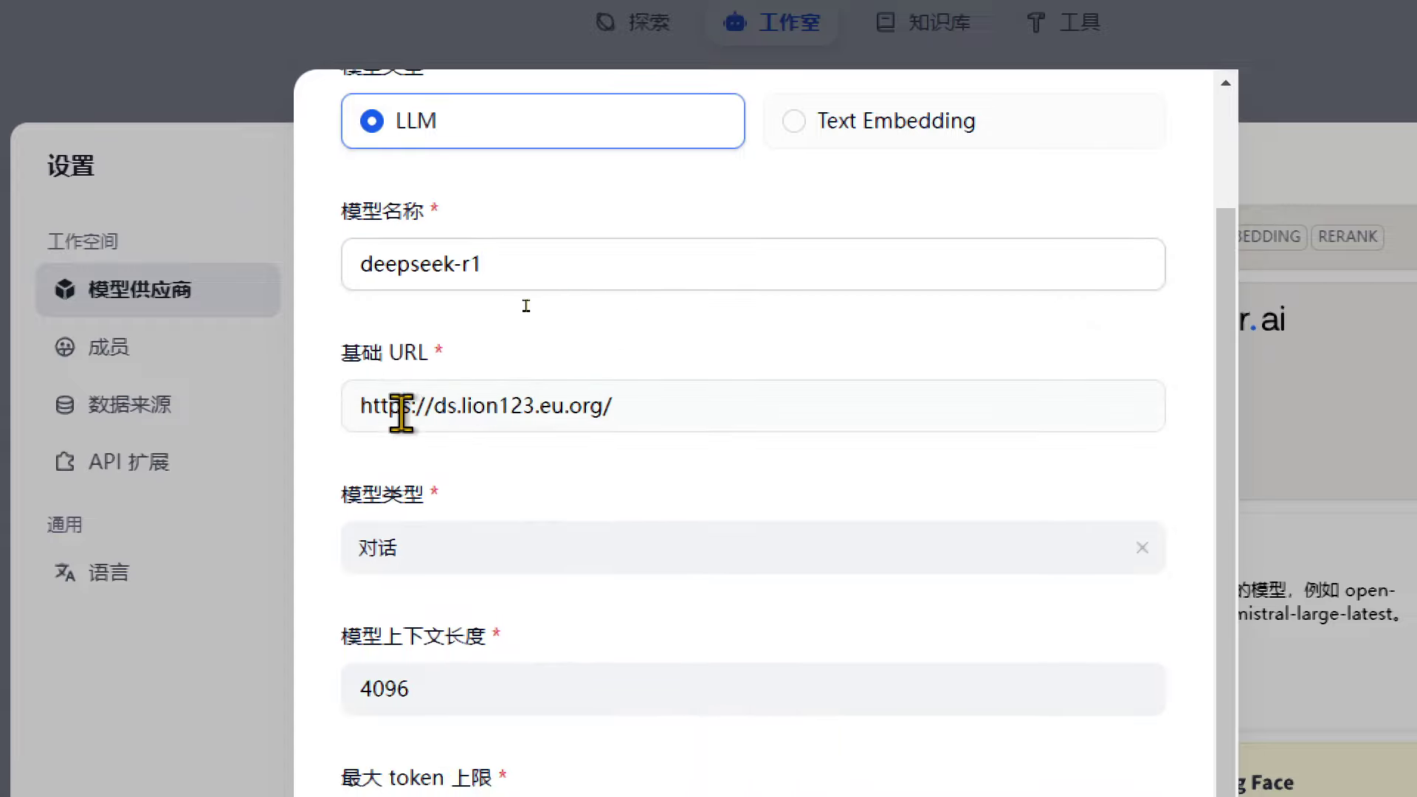
pyautogui.scroll(-2, 640, 410)
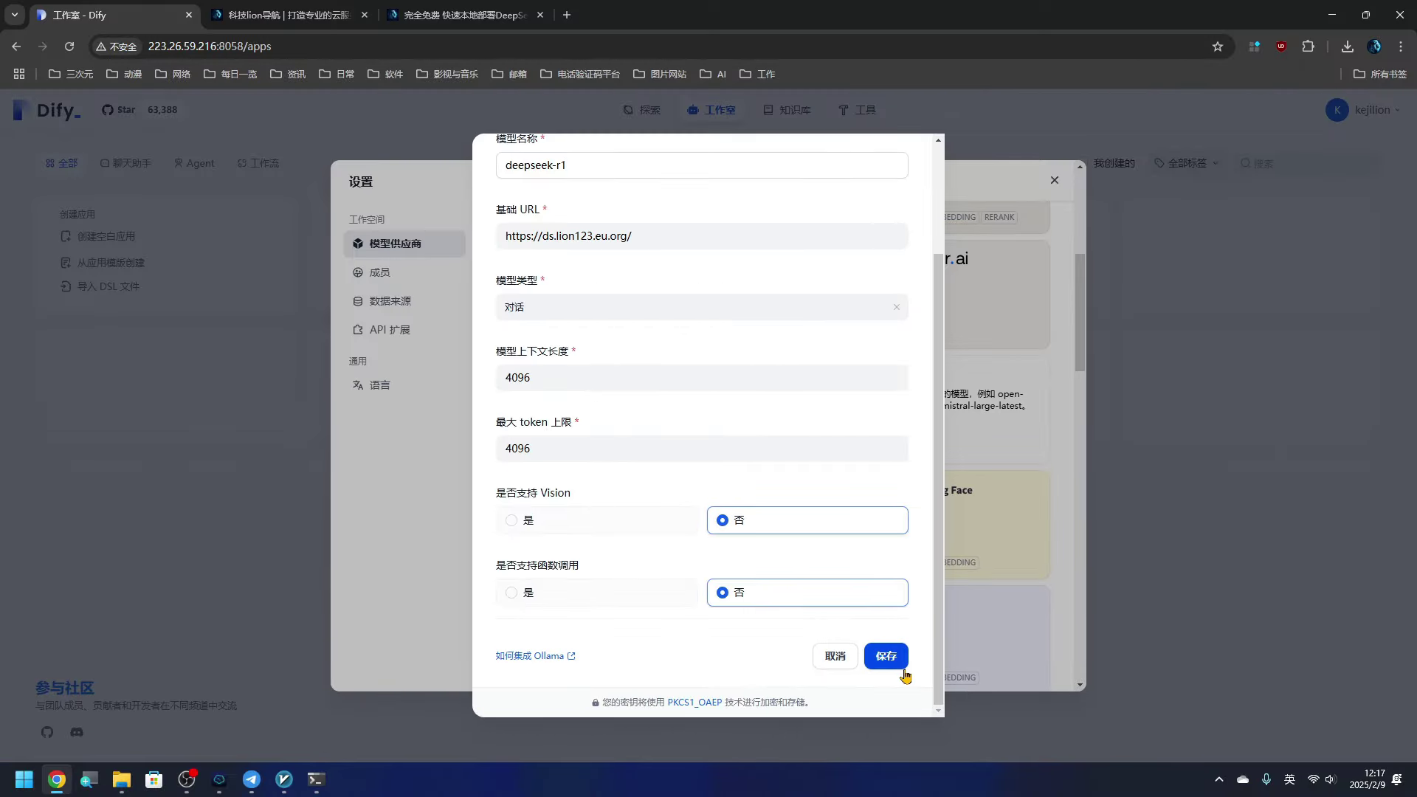
pyautogui.click(904, 661)
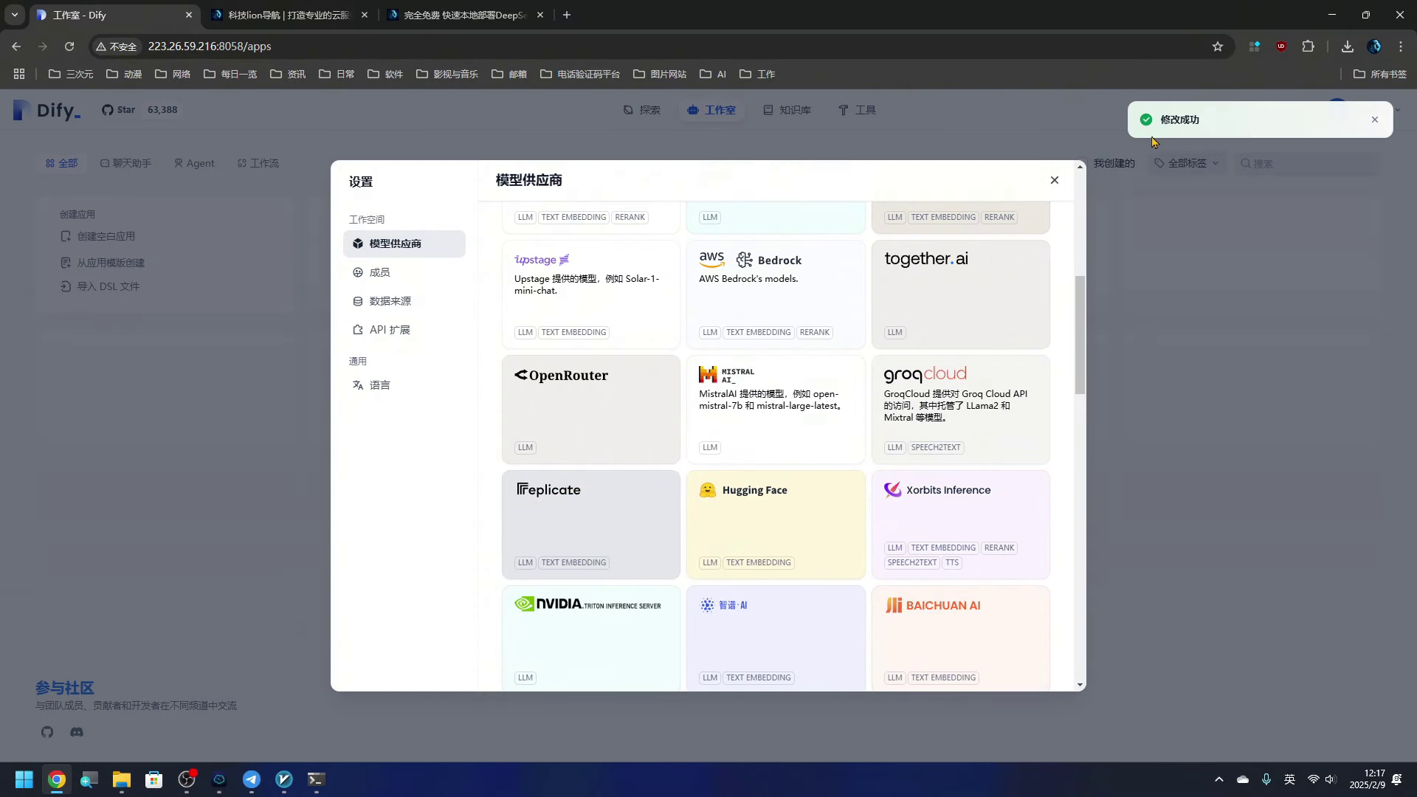
pyautogui.click(1012, 314)
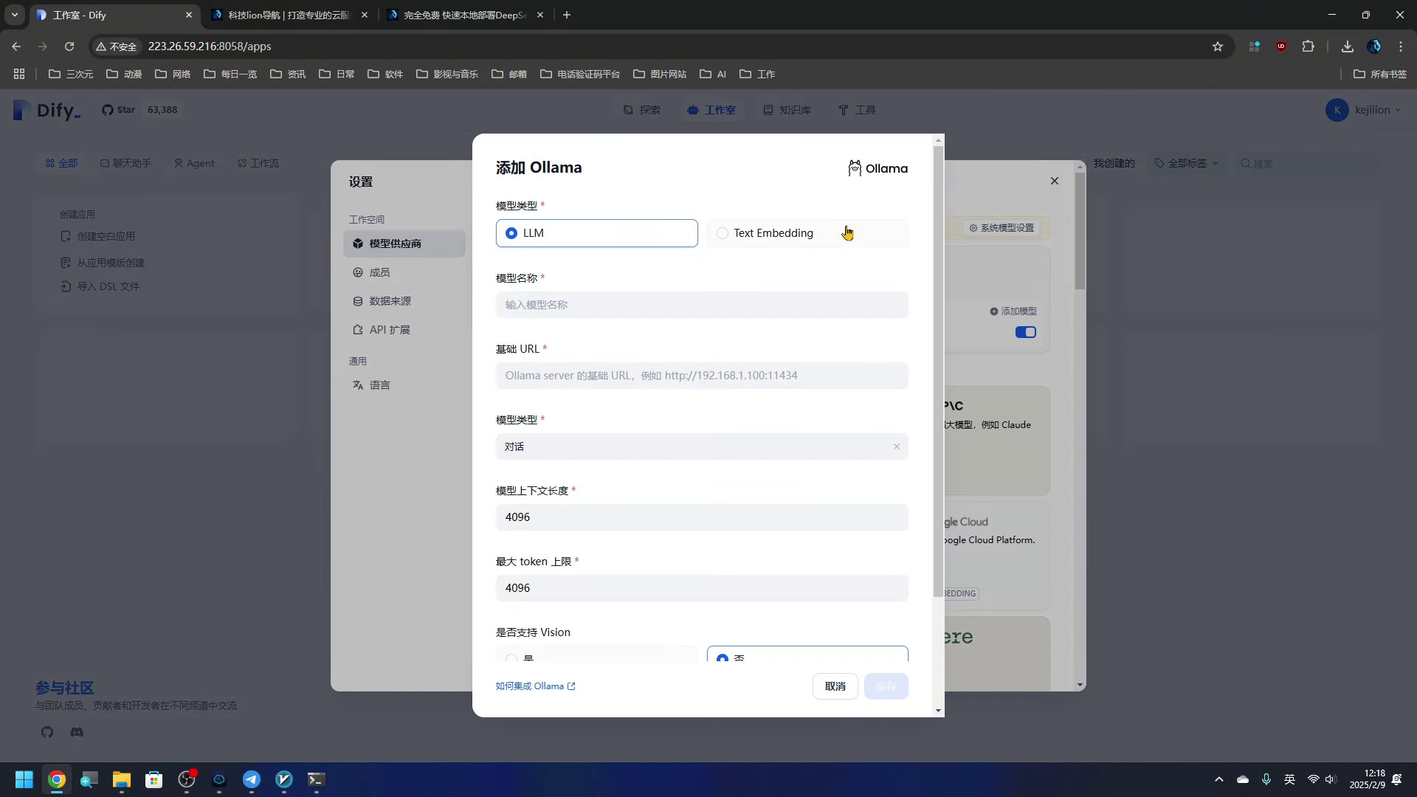
pyautogui.click(733, 234)
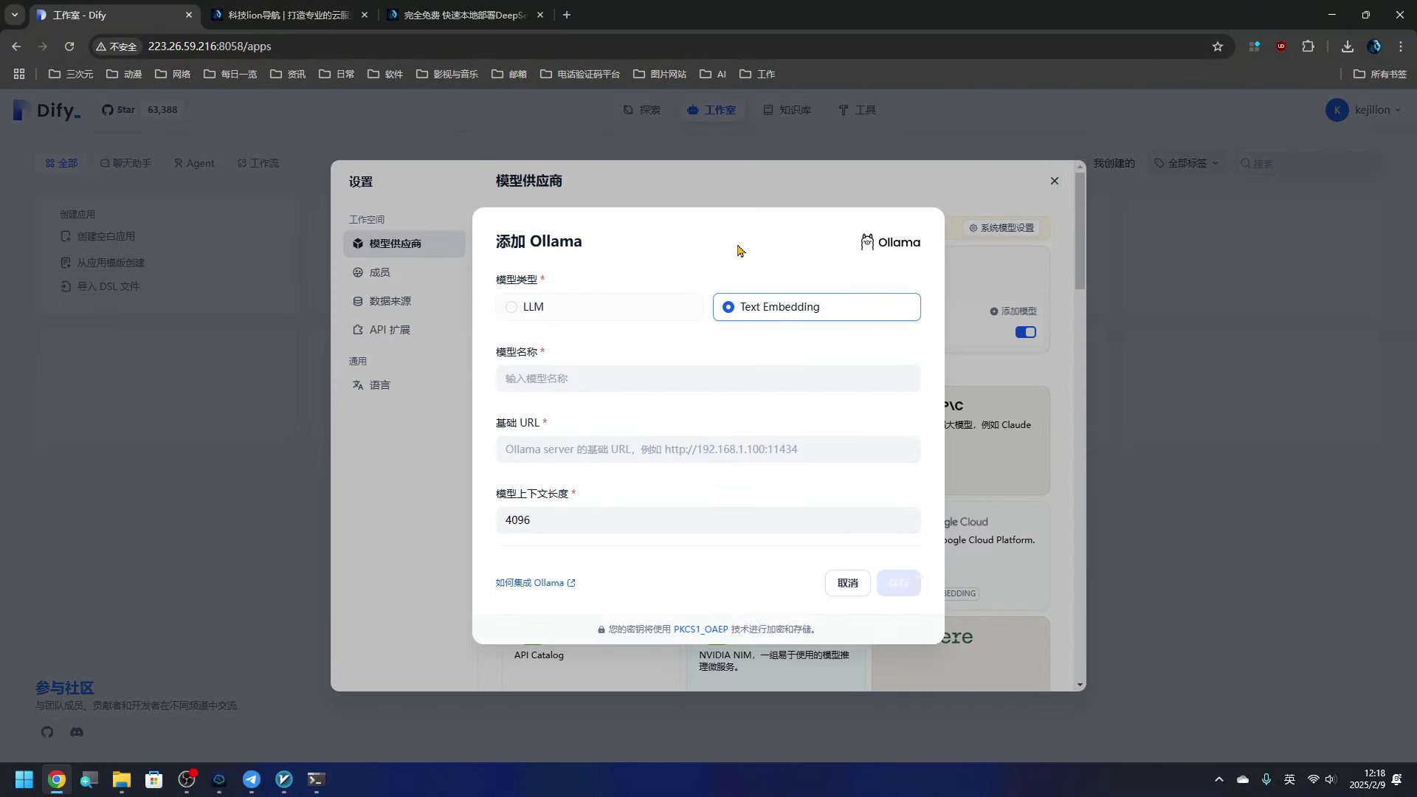
pyautogui.click(535, 382)
pyautogui.press('Tab')
pyautogui.write('https://ds.lion123.eu.org/')
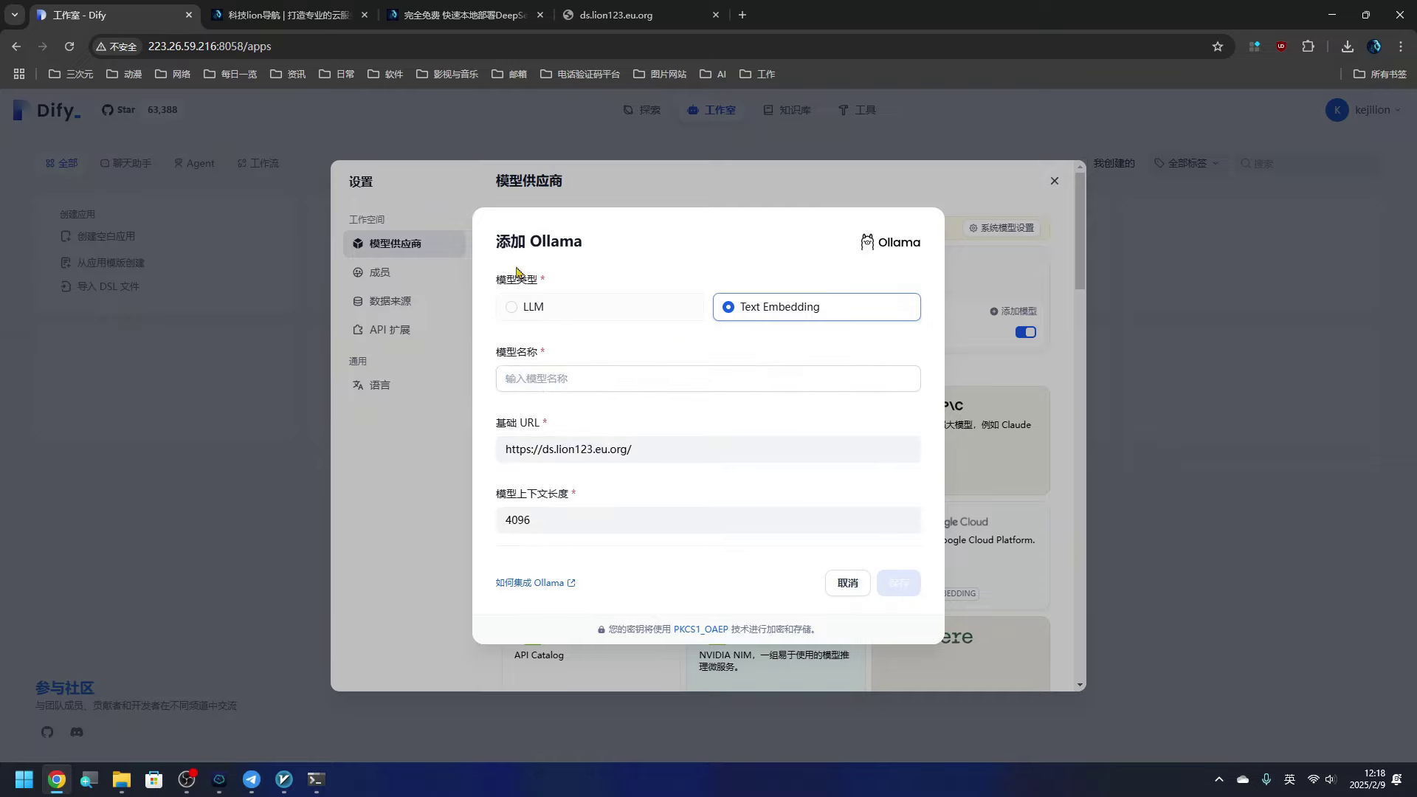
# Step: Copy nomic-embed-text from the blog's Dify article as the embedding model's name, save the model, and close the settings
pyautogui.click(448, 14)
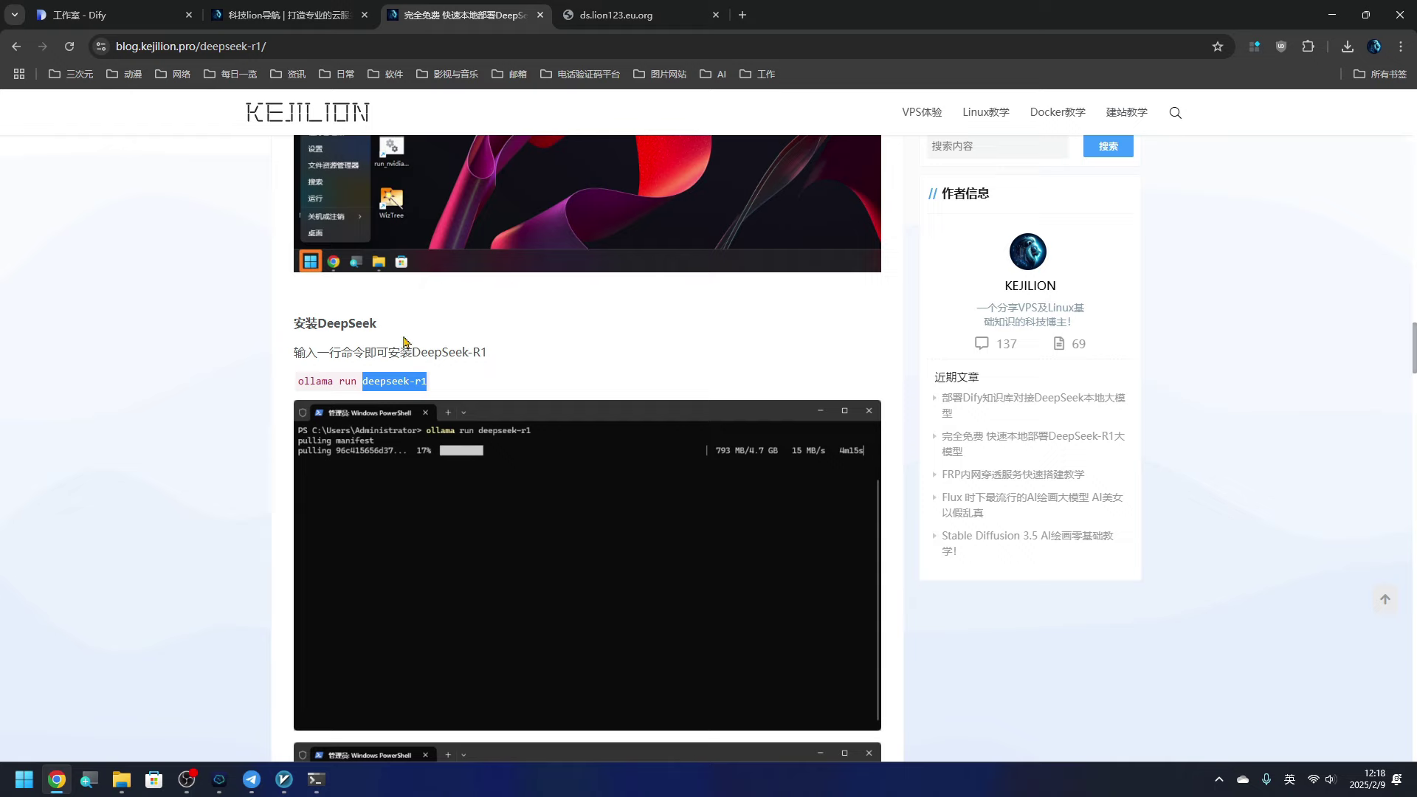
pyautogui.press('F5')
pyautogui.scroll(-4, 519, 452)
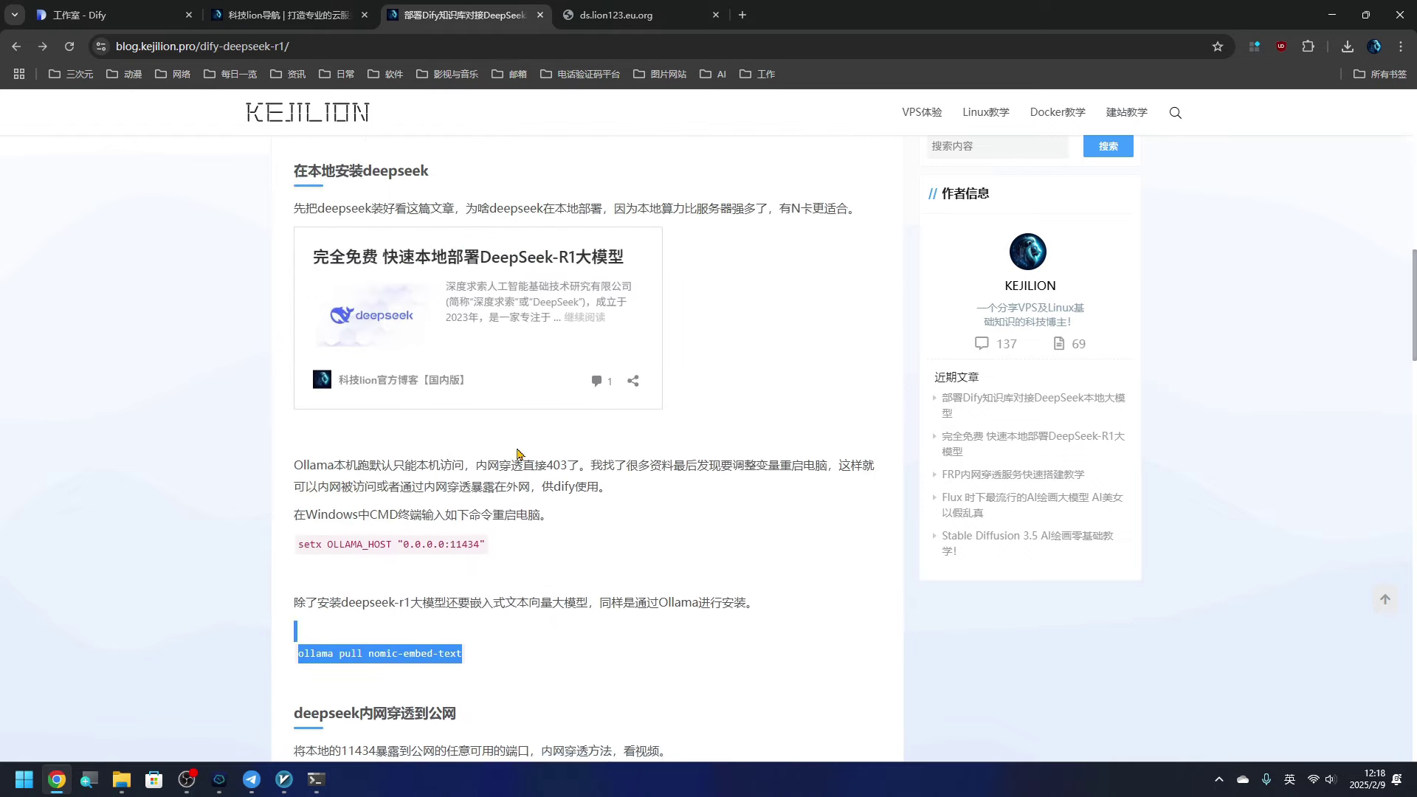
pyautogui.press('super+plus')
pyautogui.moveTo(466, 367); pyautogui.dragTo(364, 376)
pyautogui.hotkey('ctrl', 'c')
pyautogui.moveTo(472, 256); pyautogui.dragTo(479, 255)
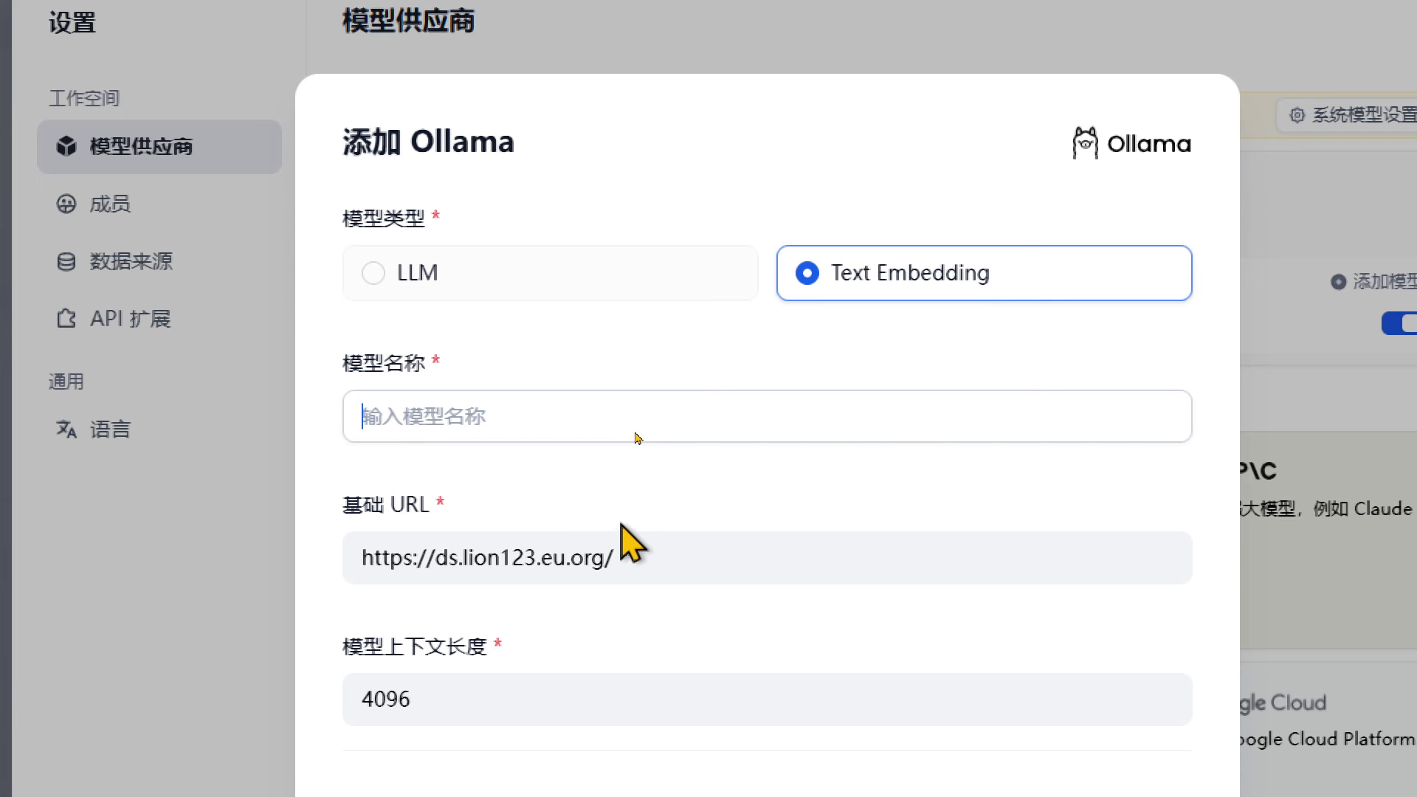
pyautogui.hotkey('ctrl', 'v')
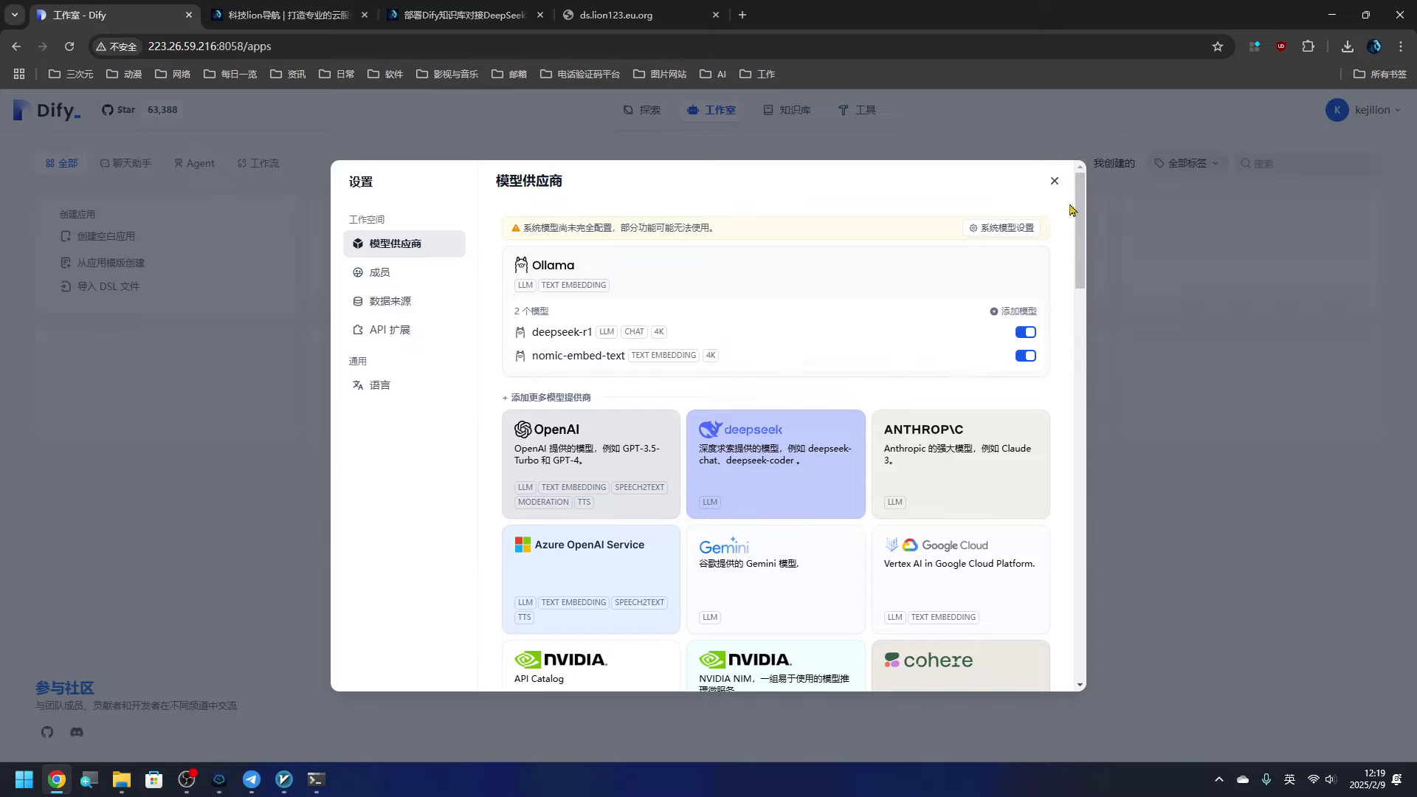
pyautogui.click(1054, 180)
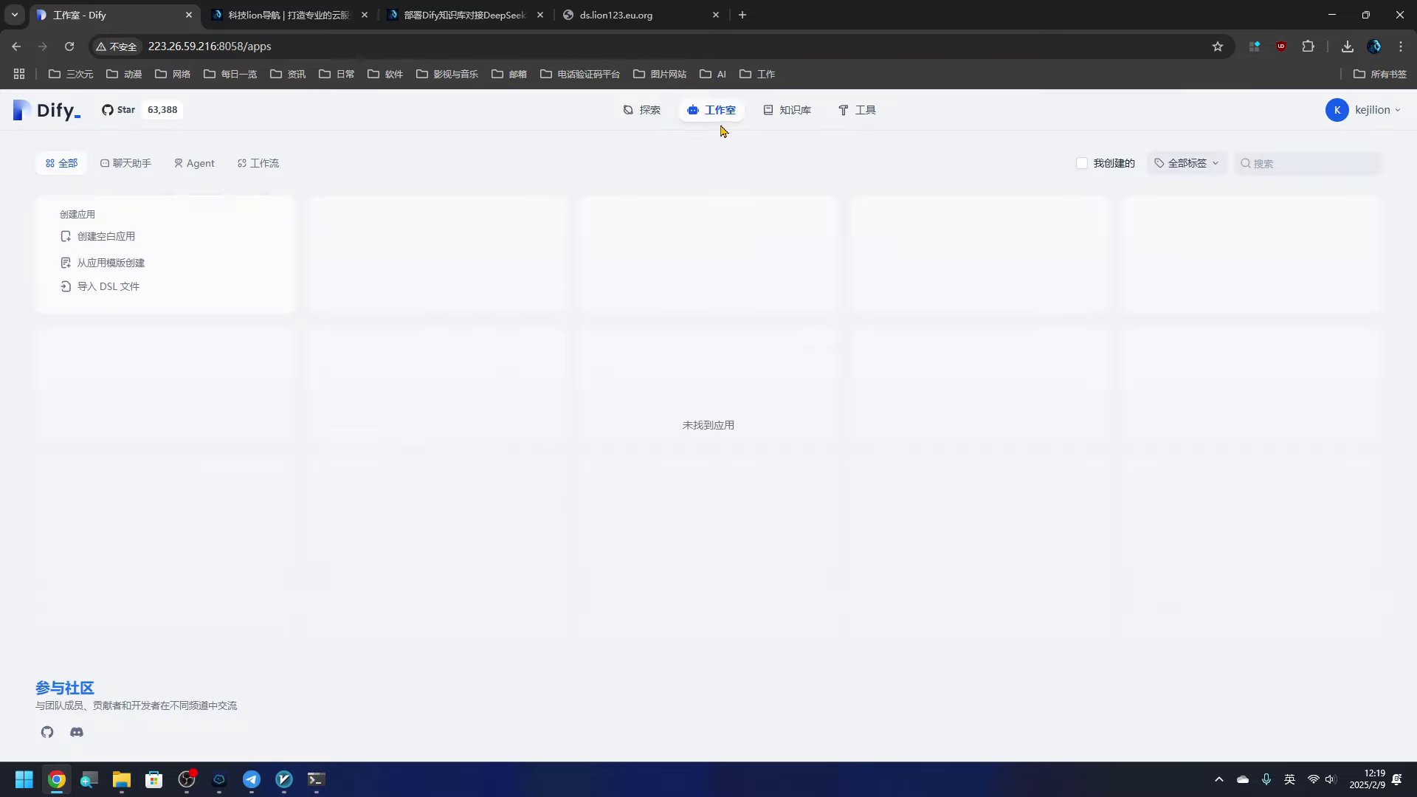
# Step: Browse the app template gallery translated into Chinese, and return to the studio without using a template
pyautogui.click(109, 274)
pyautogui.scroll(-5, 636, 443)
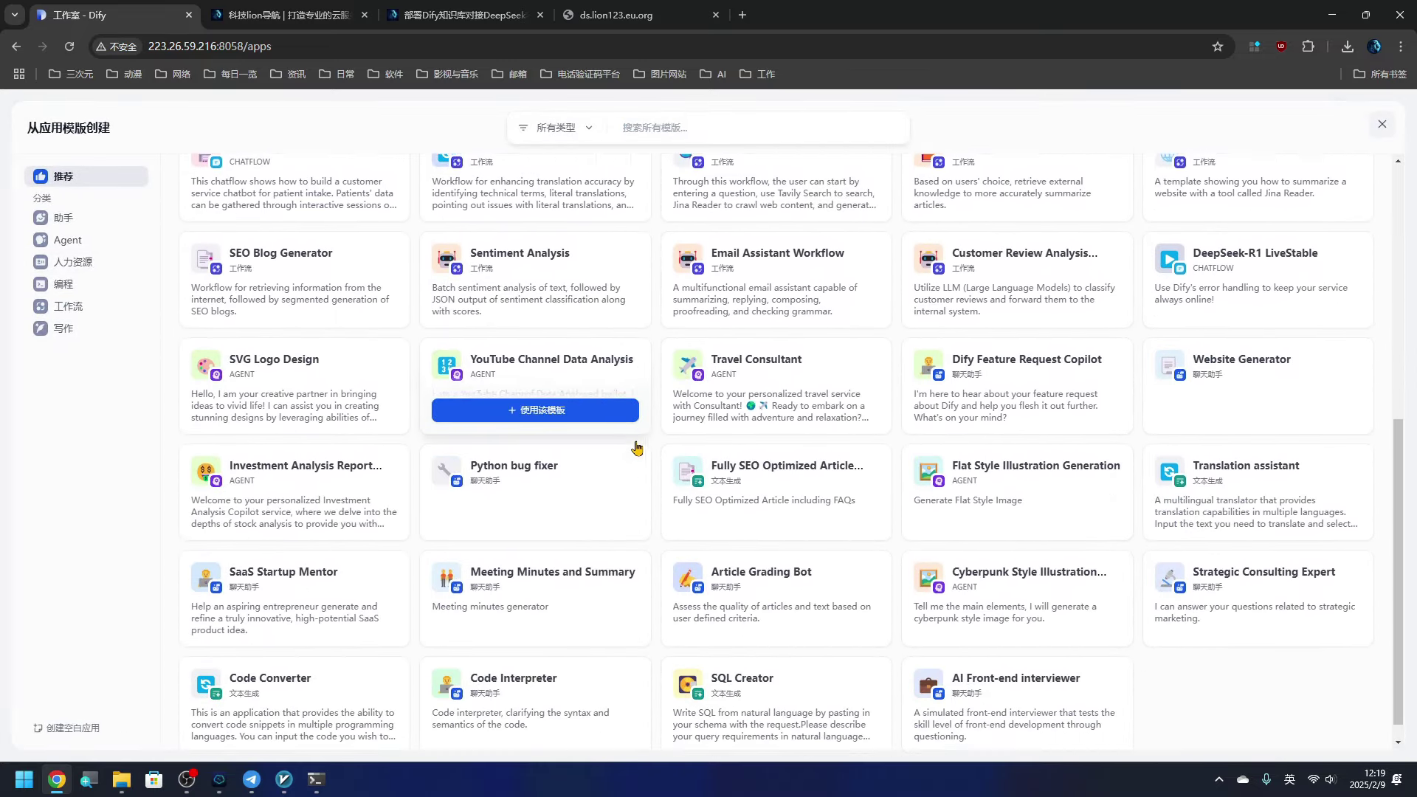
pyautogui.scroll(7, 642, 444)
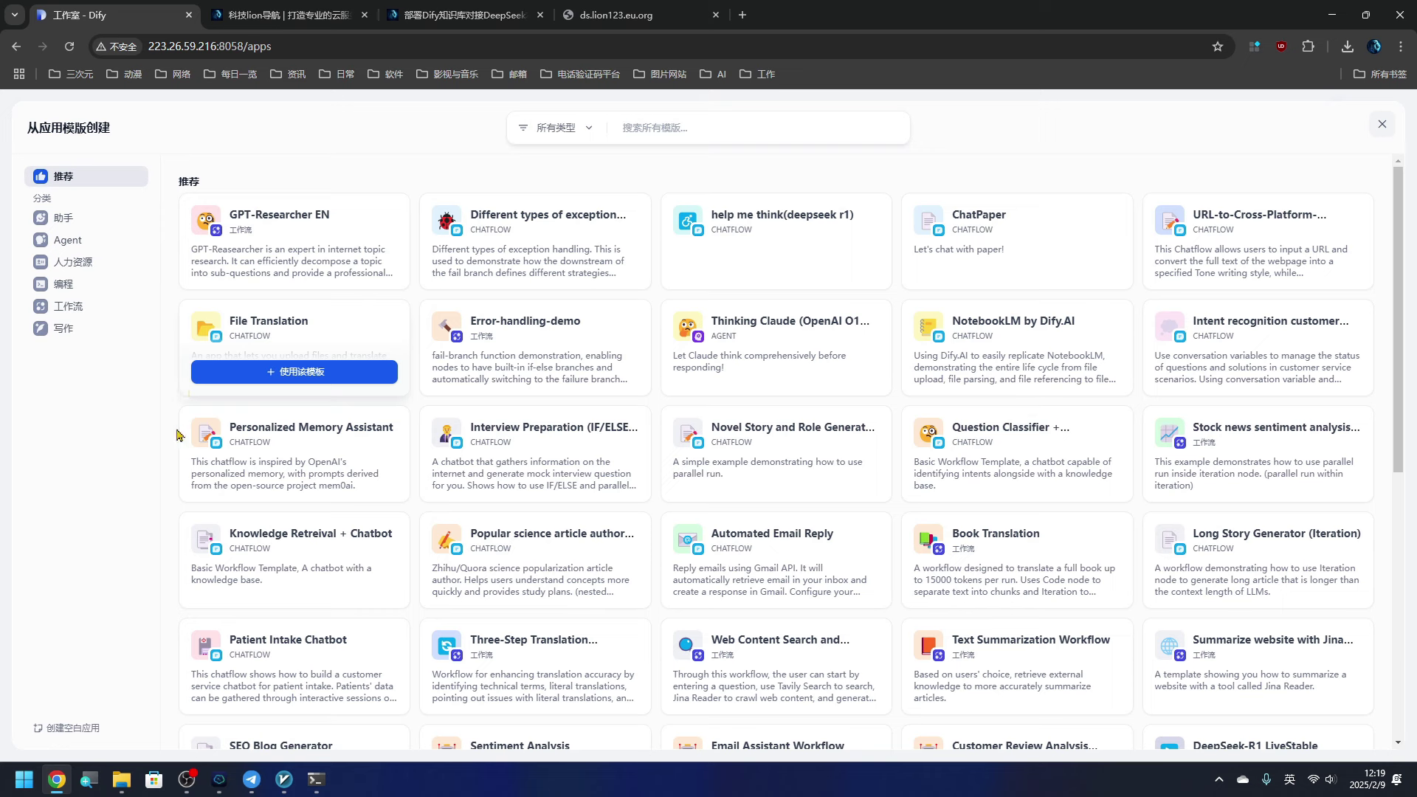
pyautogui.rightClick(109, 484)
pyautogui.click(192, 347)
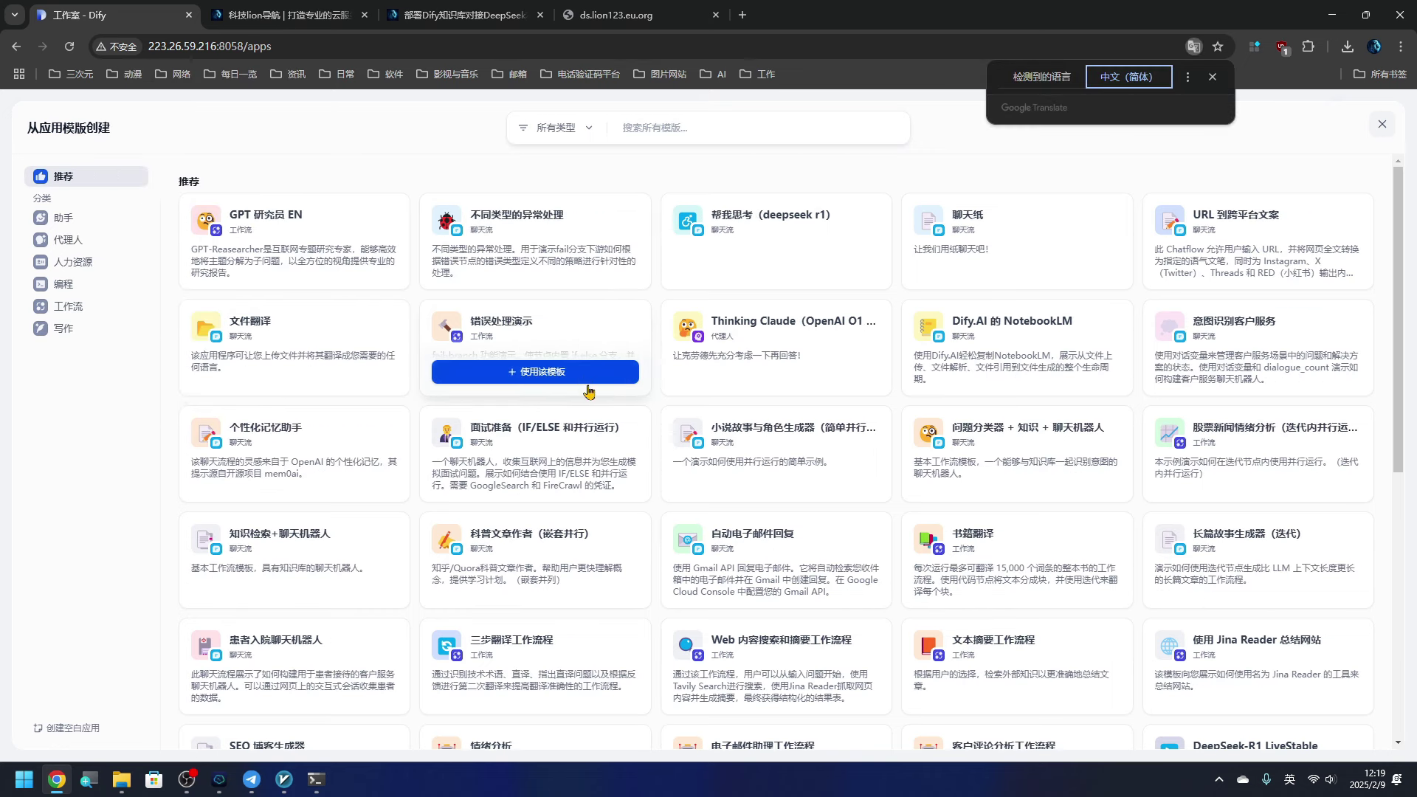
pyautogui.scroll(-3, 605, 546)
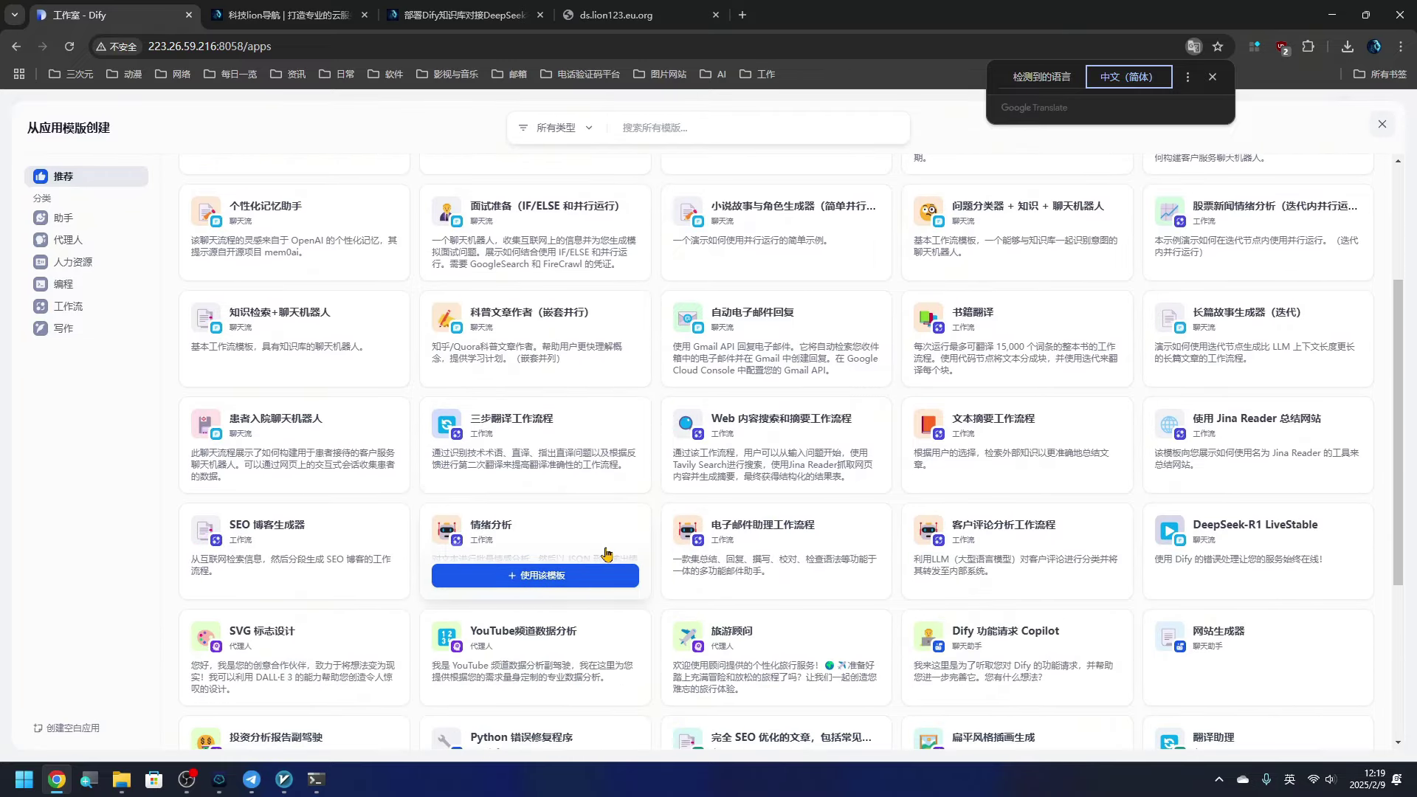
pyautogui.scroll(-4, 605, 553)
pyautogui.scroll(7, 606, 553)
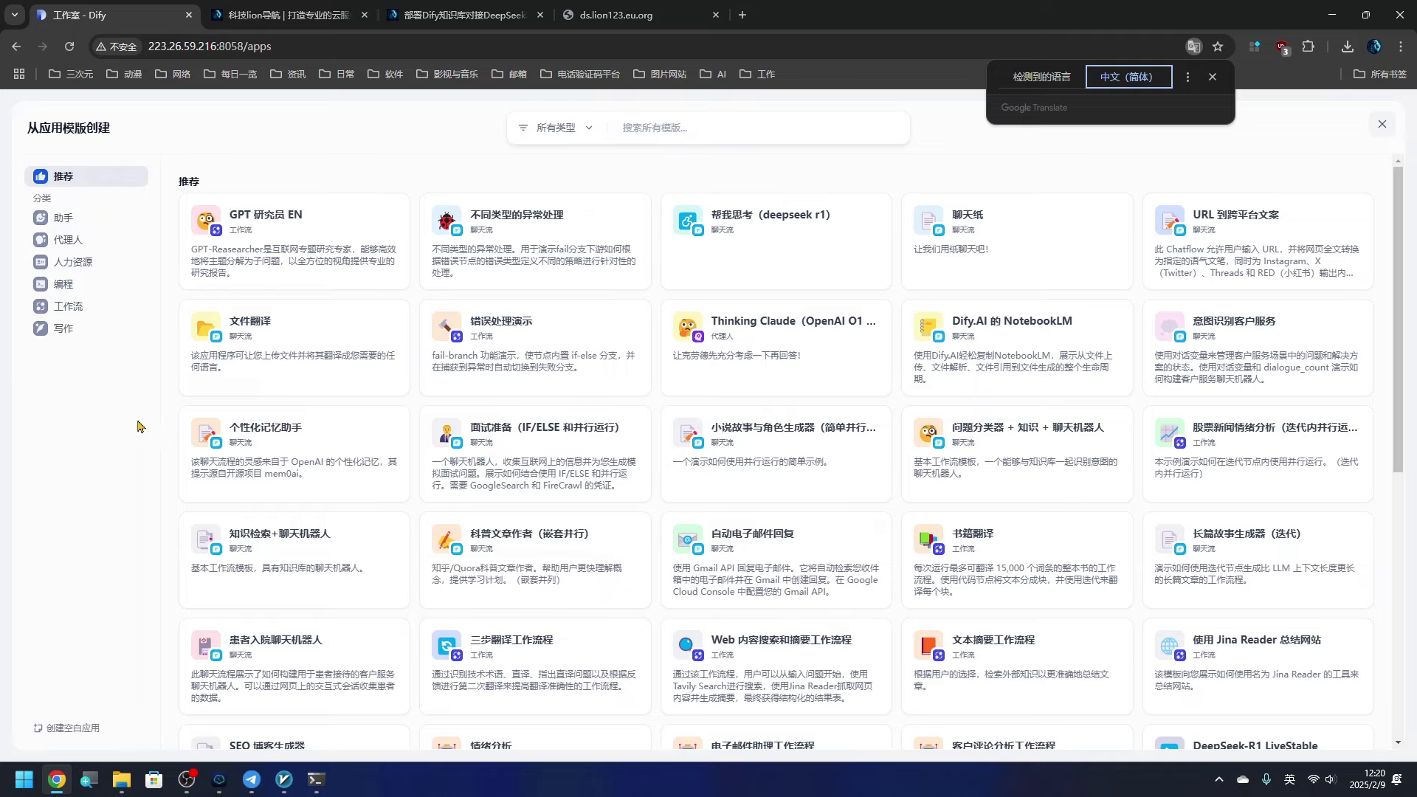
pyautogui.hotkey('alt', 'Left')
# Step: Create a blank 聊天助手 app named 私有deepseek-r1 and send it the test message 你好
pyautogui.click(100, 236)
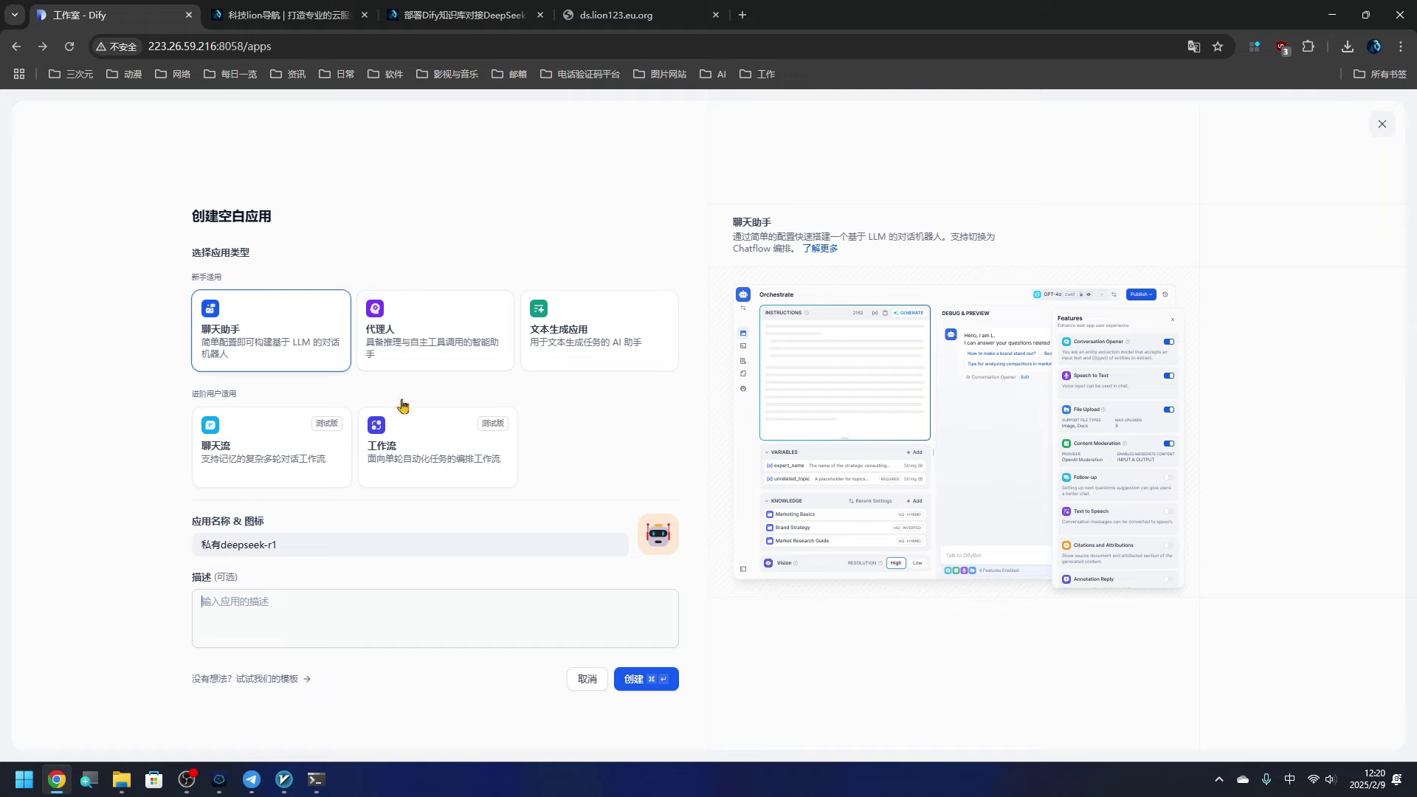
pyautogui.click(636, 680)
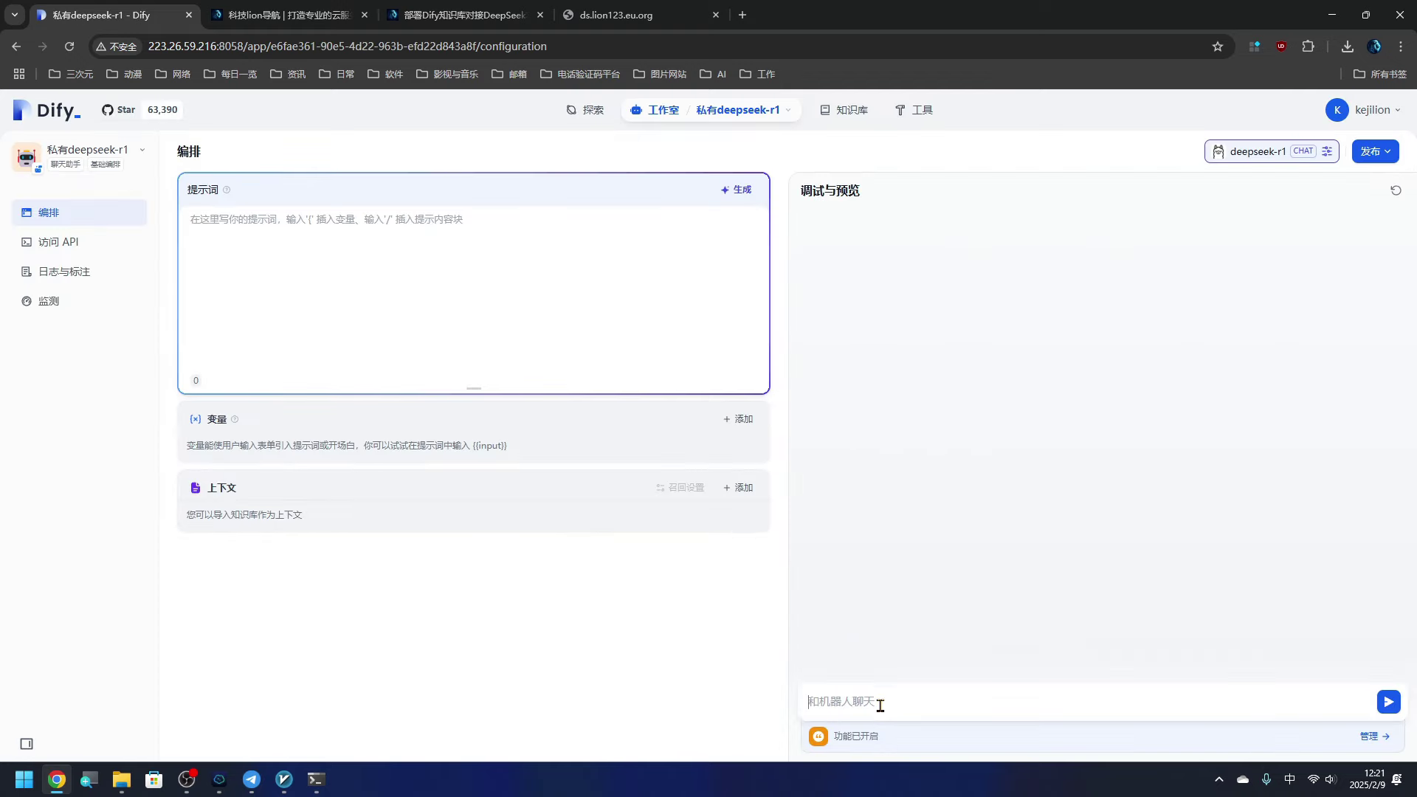
pyautogui.write('你好')
pyautogui.press('Return')
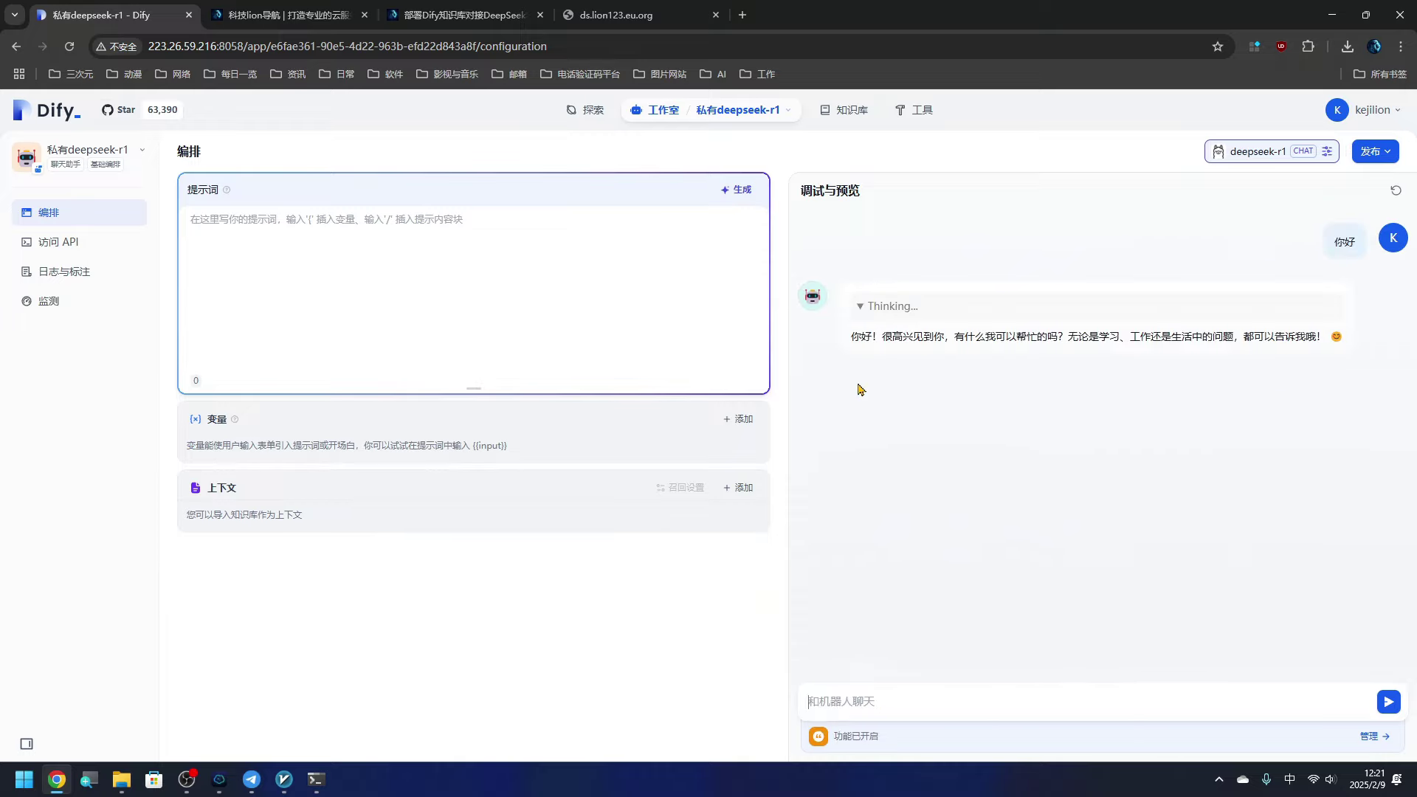
# Step: Check the GPU load in Task Manager's performance view and return to the Dify app
pyautogui.hotkey('alt', 'Tab')
pyautogui.click(1124, 493)
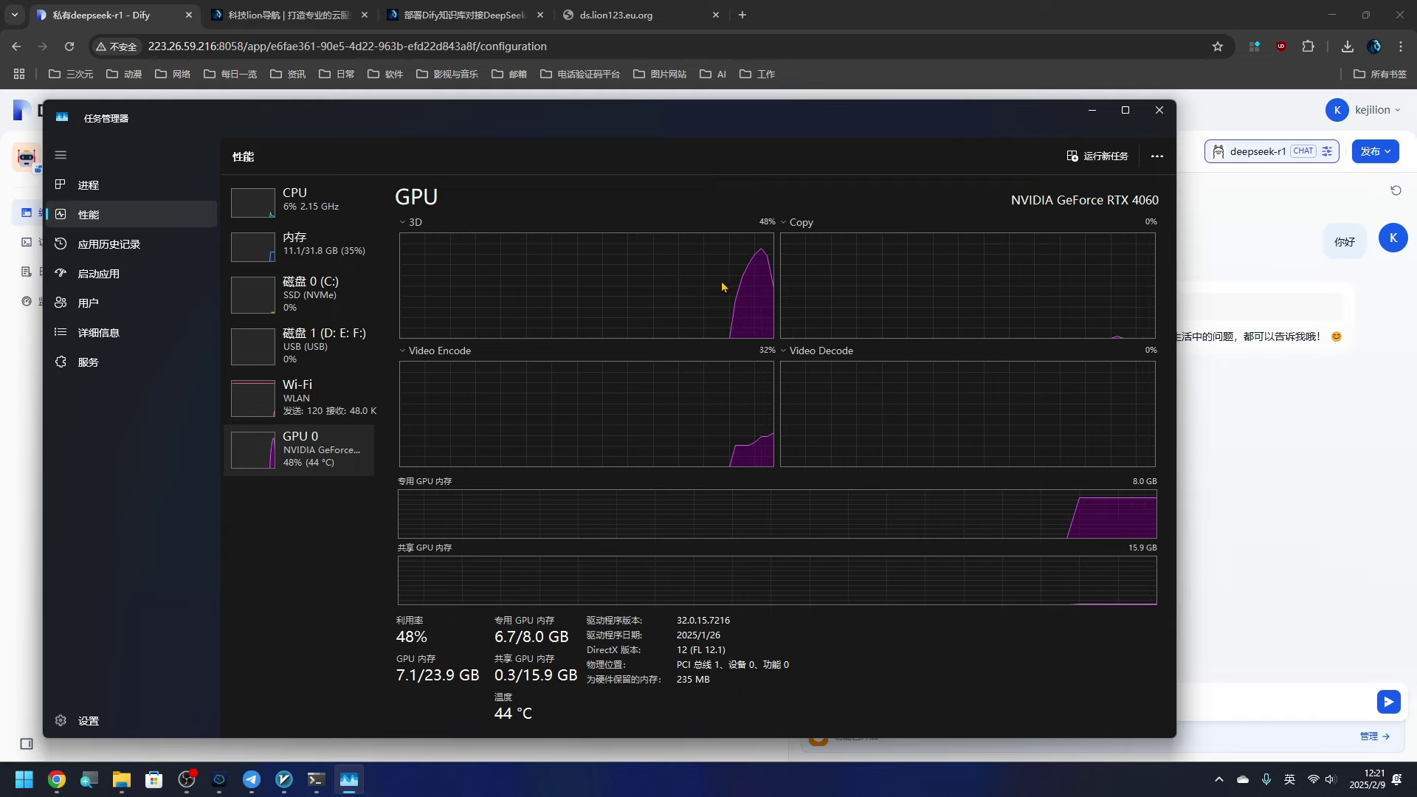
pyautogui.hotkey('alt', 'Tab')
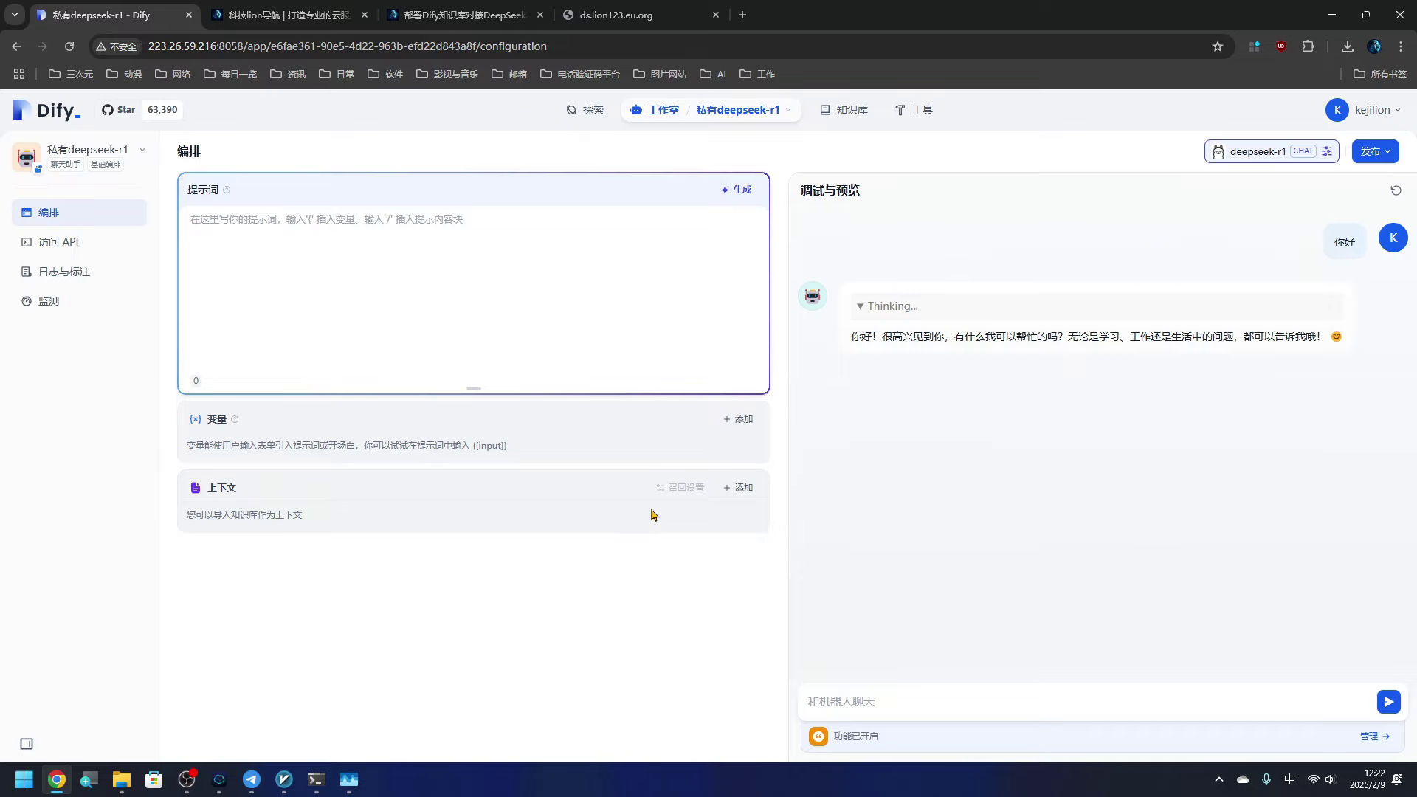
# Step: Start a new knowledge base from the app's context settings, using the uploaded file 潜藏危机 策划案 正式版.docx
pyautogui.click(743, 490)
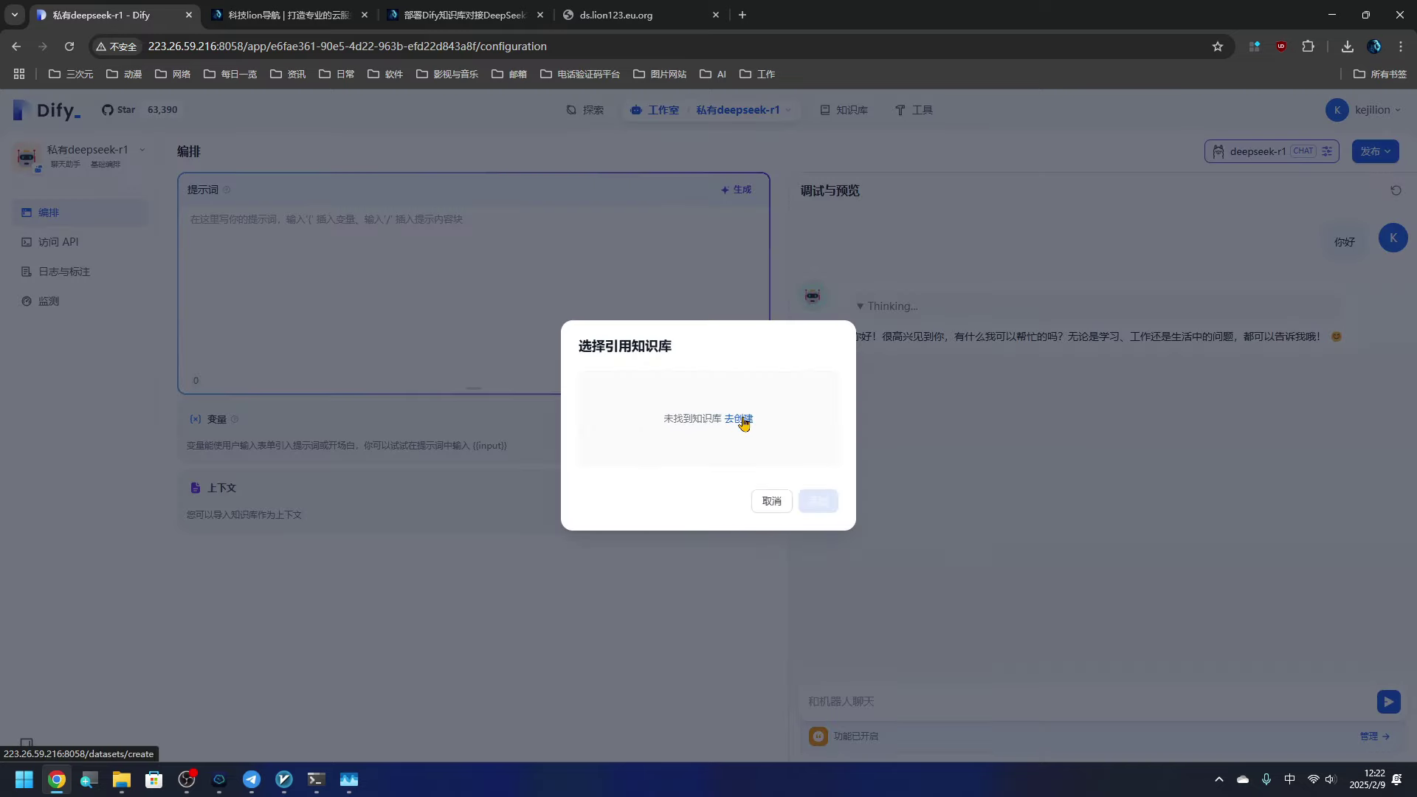
pyautogui.click(743, 421)
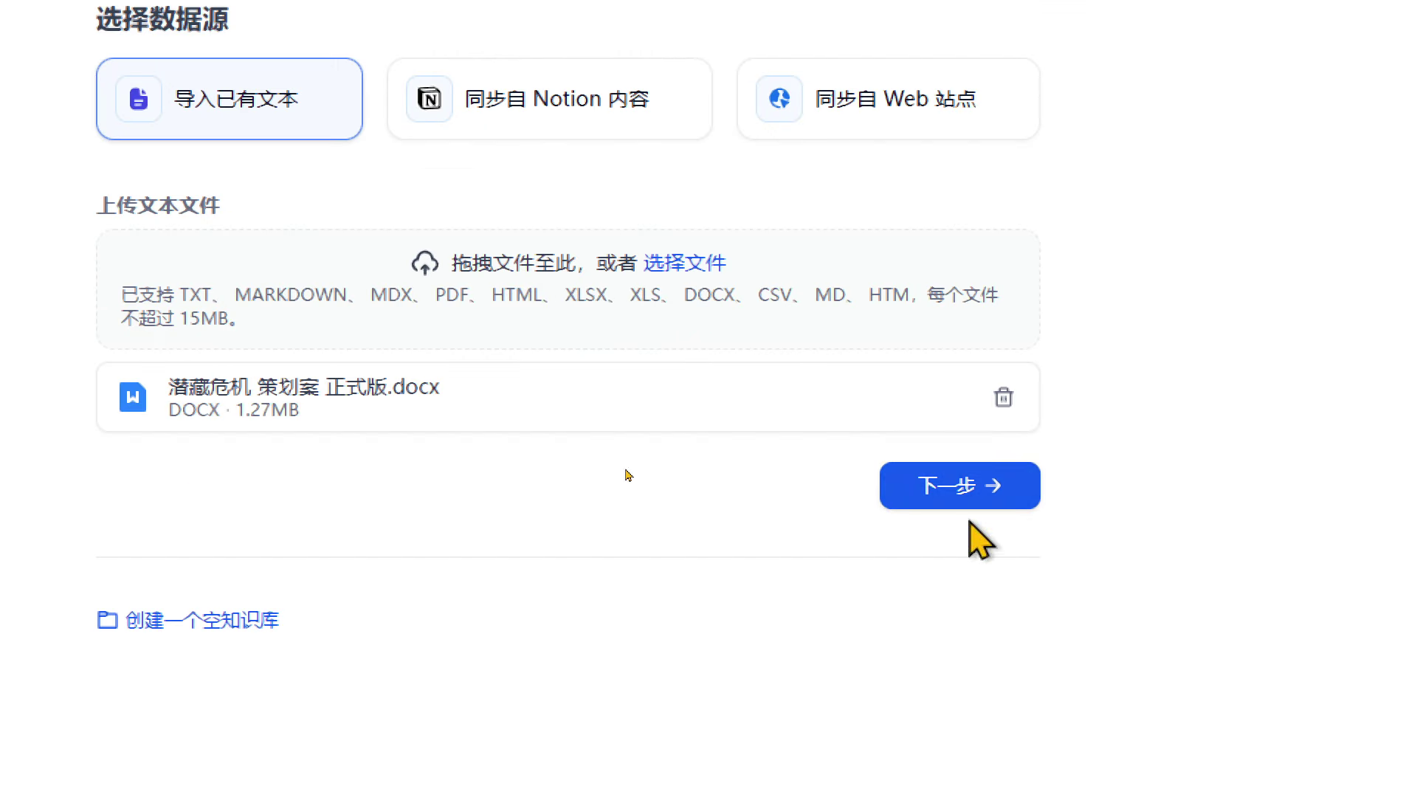
pyautogui.click(948, 487)
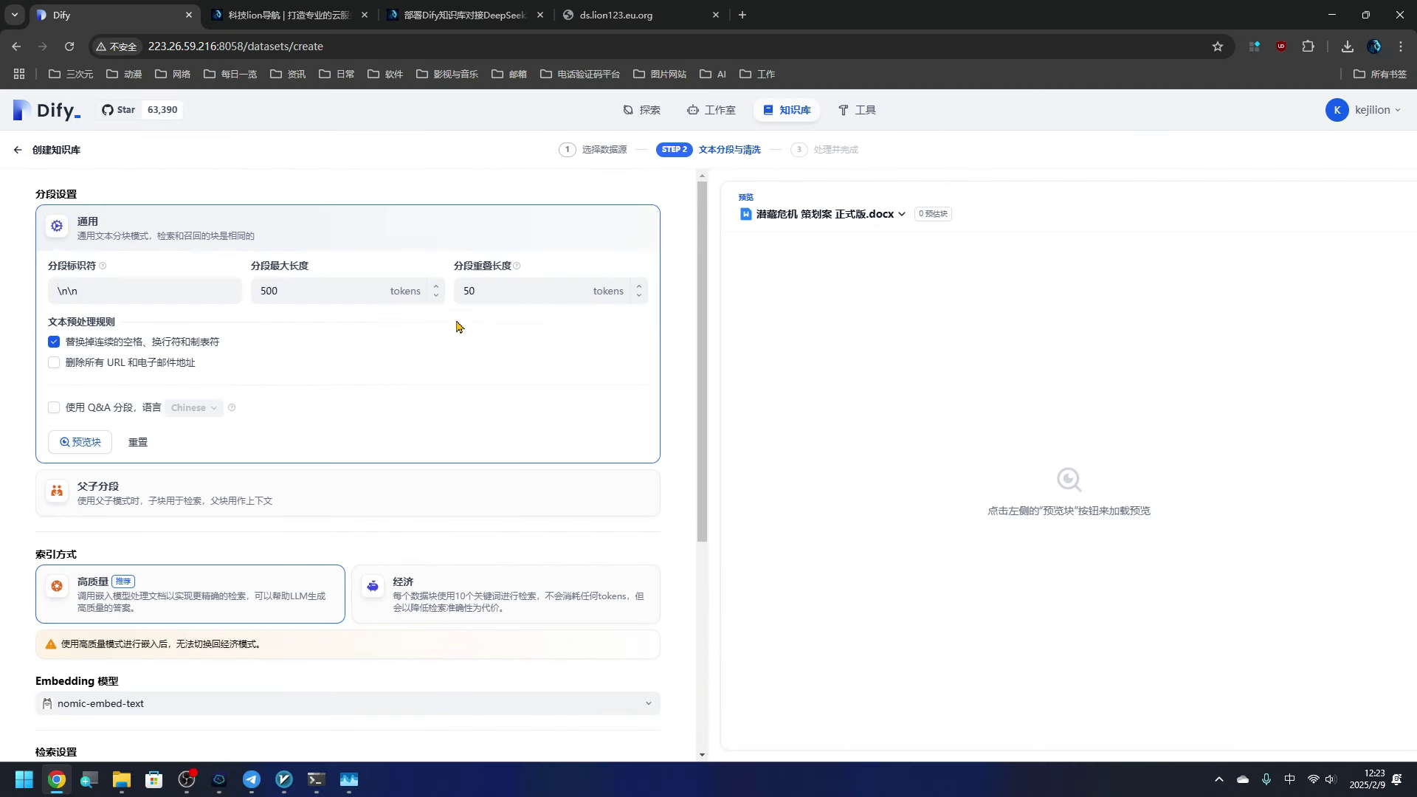
# Step: Save and process the knowledge base with high-quality indexing, the nomic-embed-text model and vector retrieval, and go to its documents
pyautogui.scroll(-5, 568, 454)
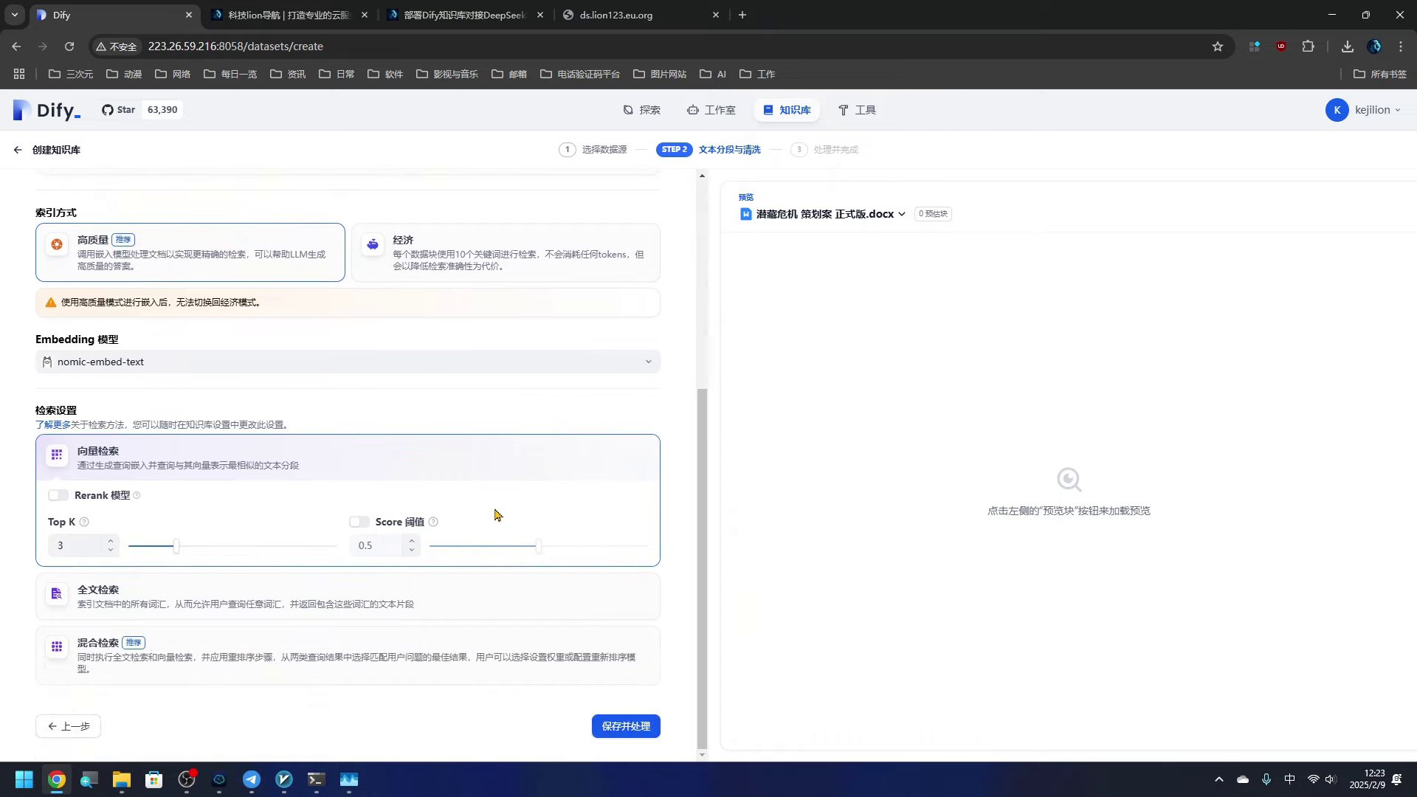
pyautogui.scroll(2, 169, 578)
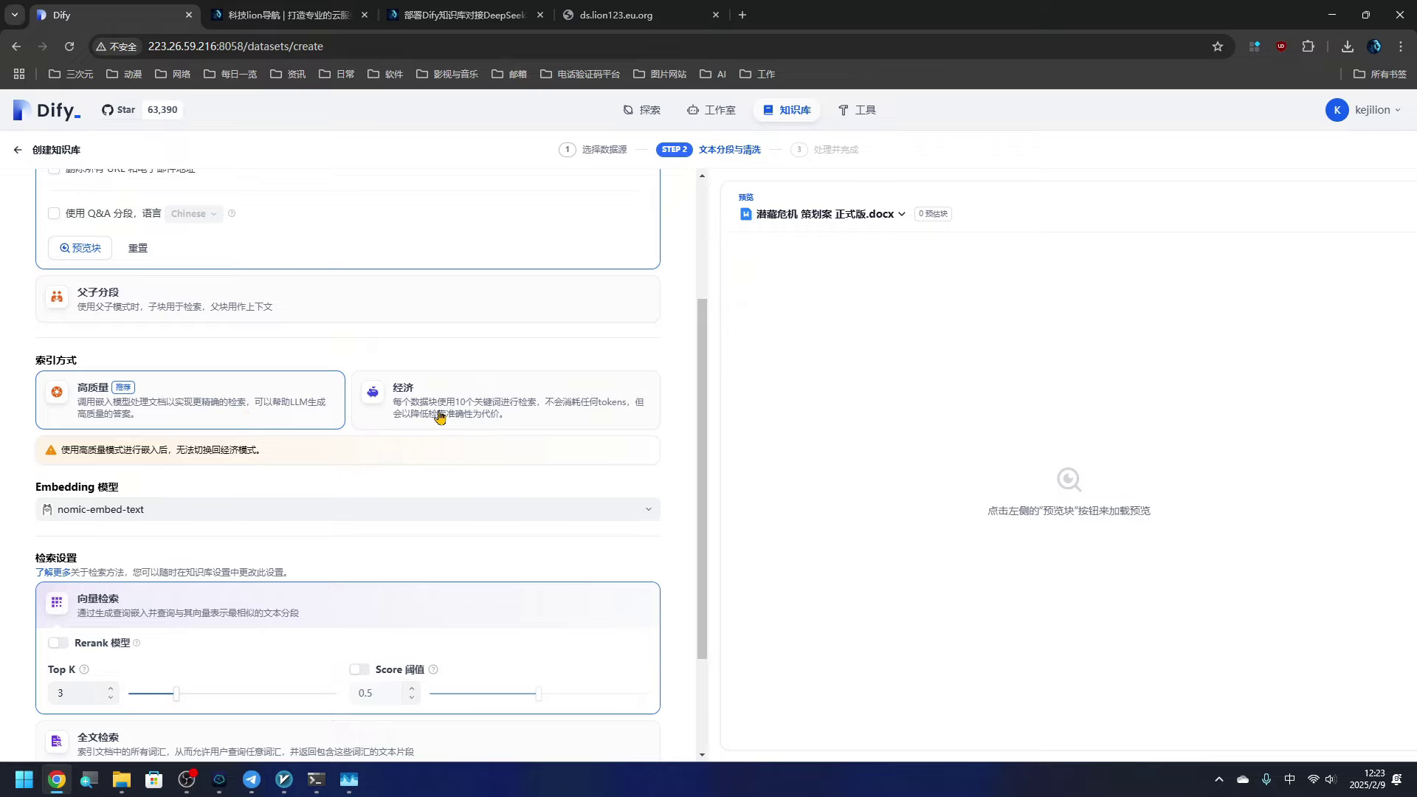
pyautogui.scroll(-2, 159, 443)
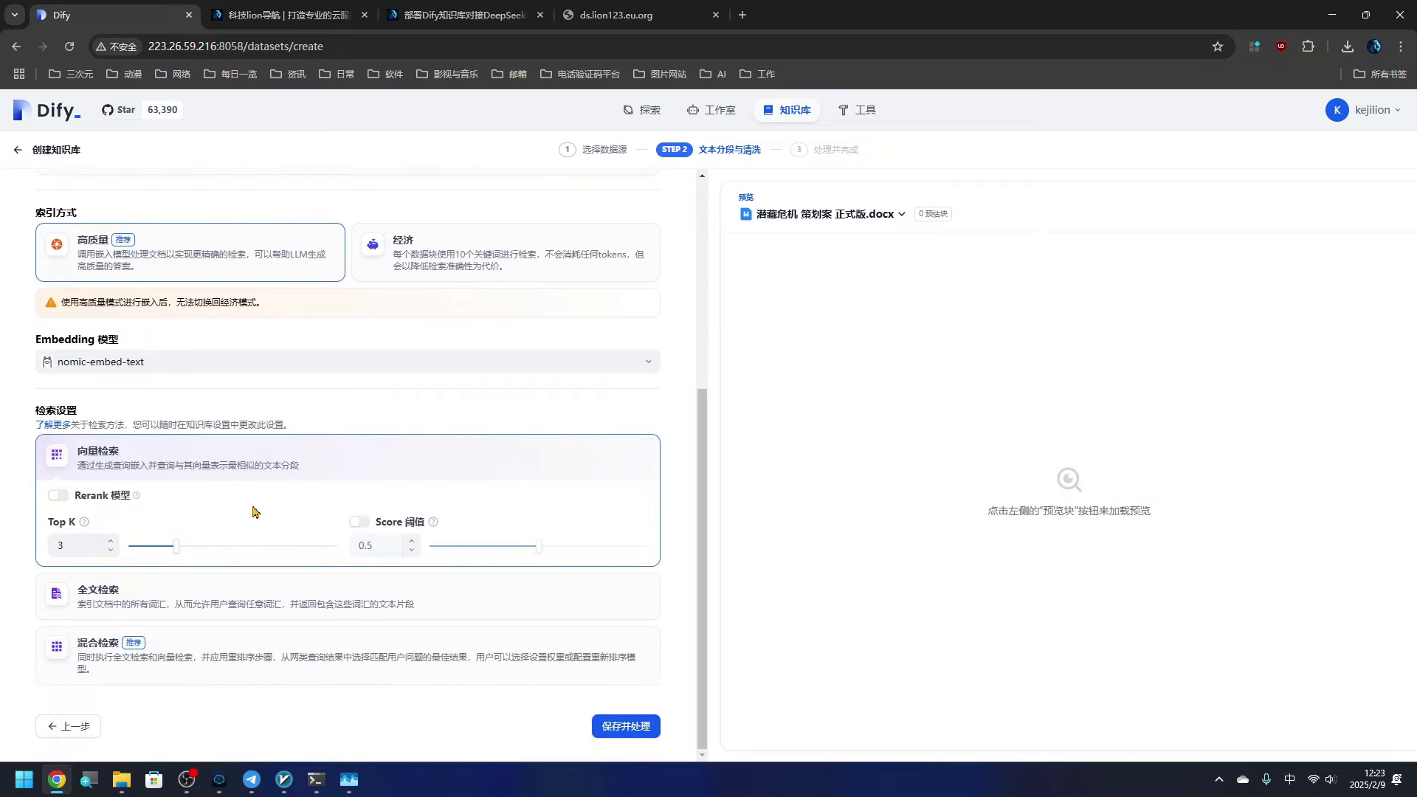
pyautogui.click(634, 731)
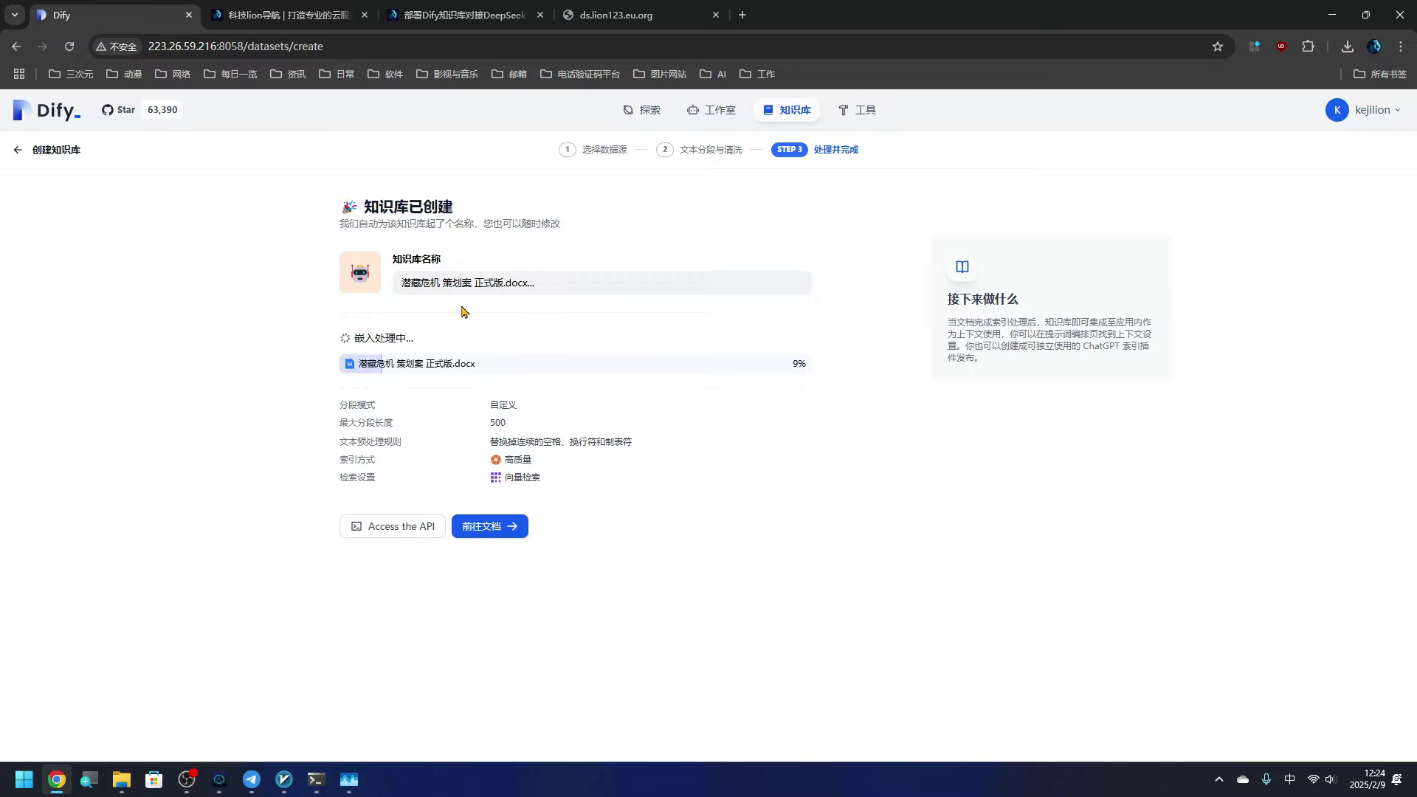
pyautogui.click(486, 532)
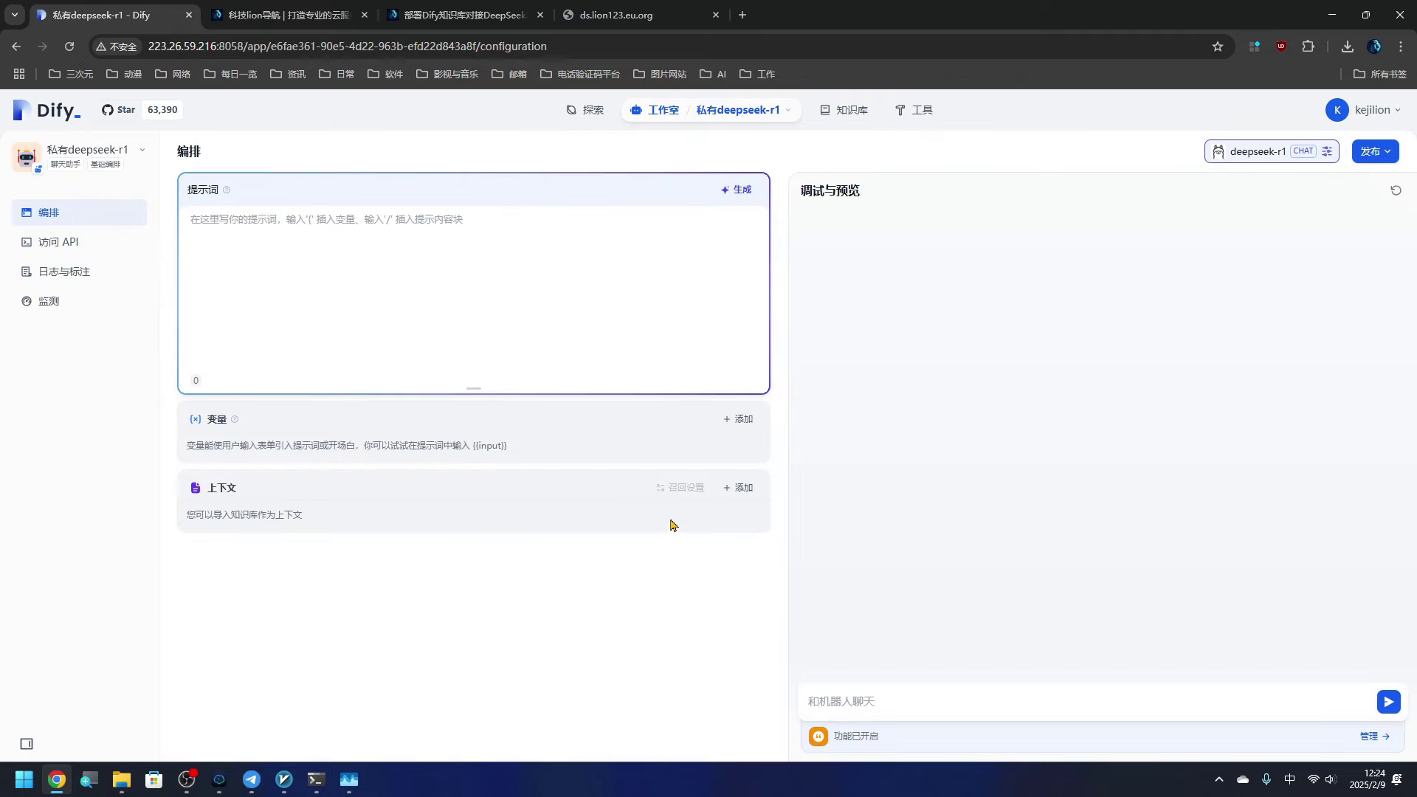
# Step: Give the app the 潜藏危机 策划案 正式版.docx knowledge base as context and the prompt 介绍游戏设计案, and open the publishing options
pyautogui.click(738, 488)
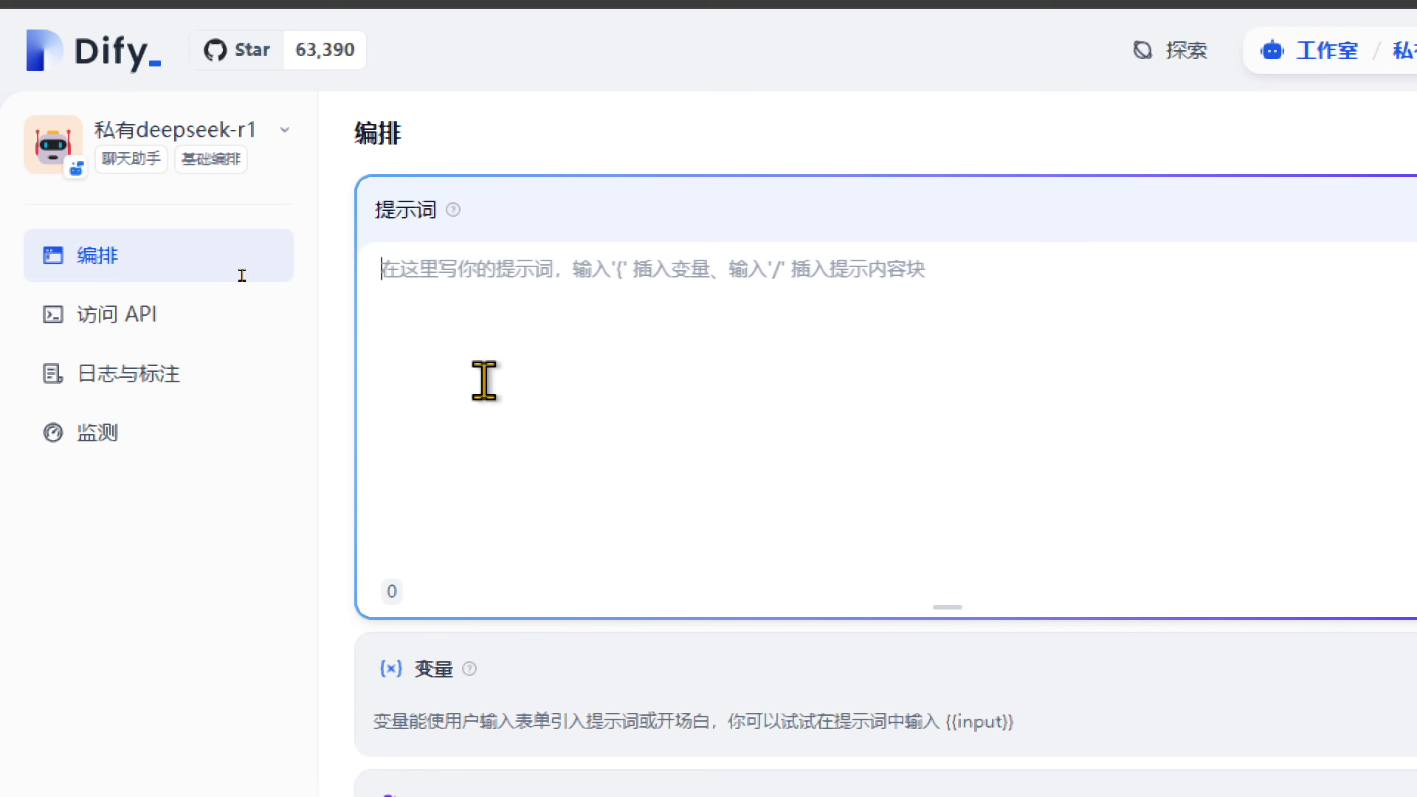
pyautogui.write('s')
pyautogui.press('BackSpace')
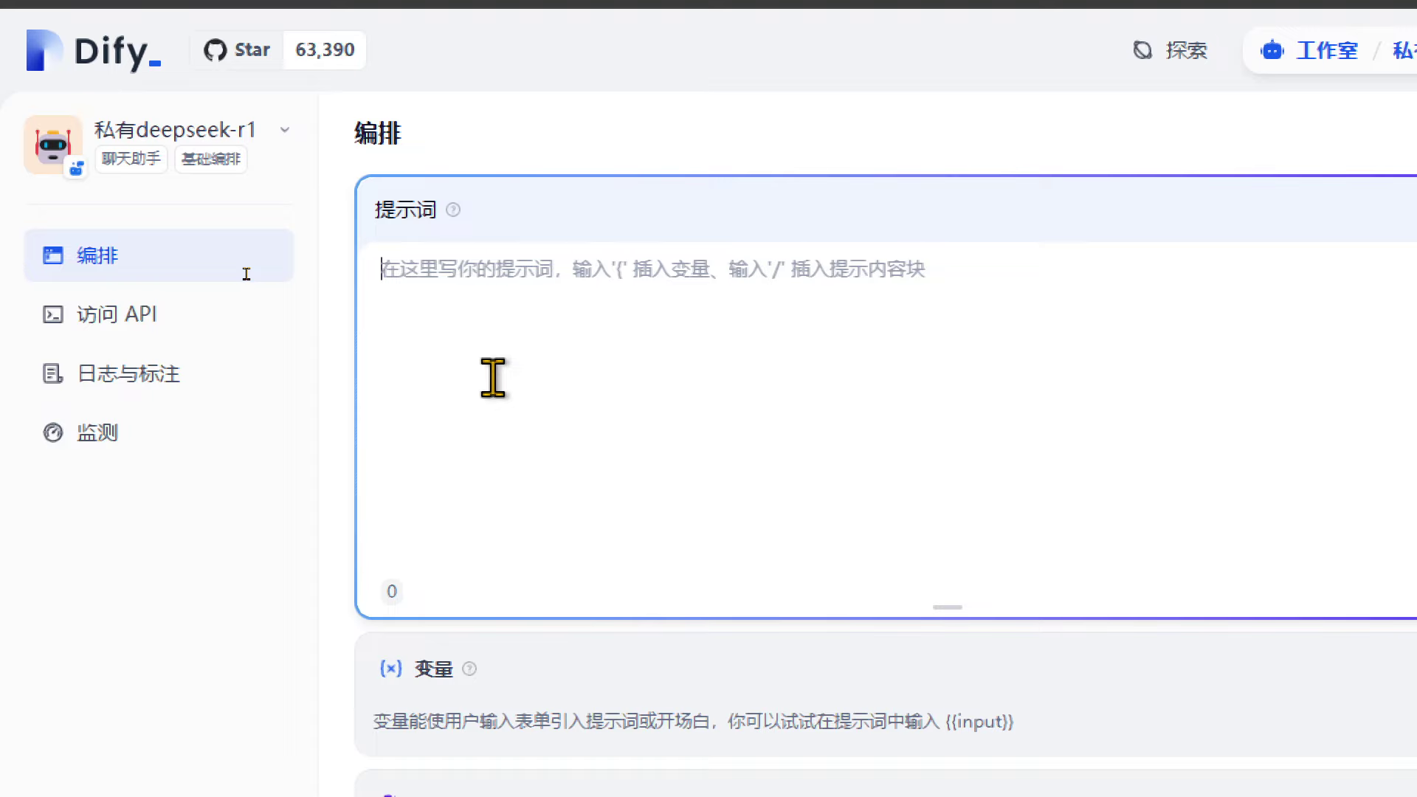
pyautogui.click(1371, 154)
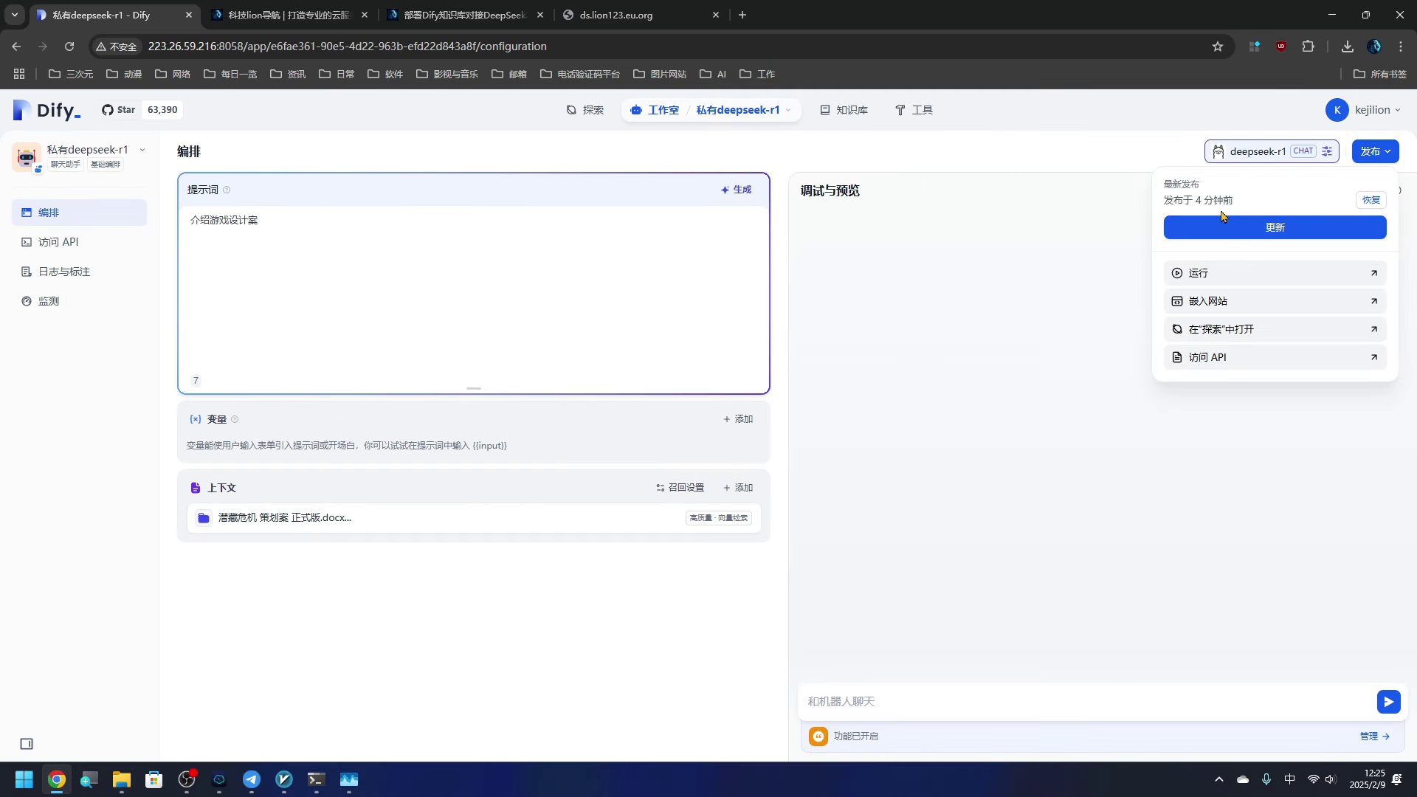
# Step: Test the app in the preview by asking 这是什么类型的游戏？ and 世界观是什么样的？, checking the cited document of the first answer
pyautogui.click(857, 707)
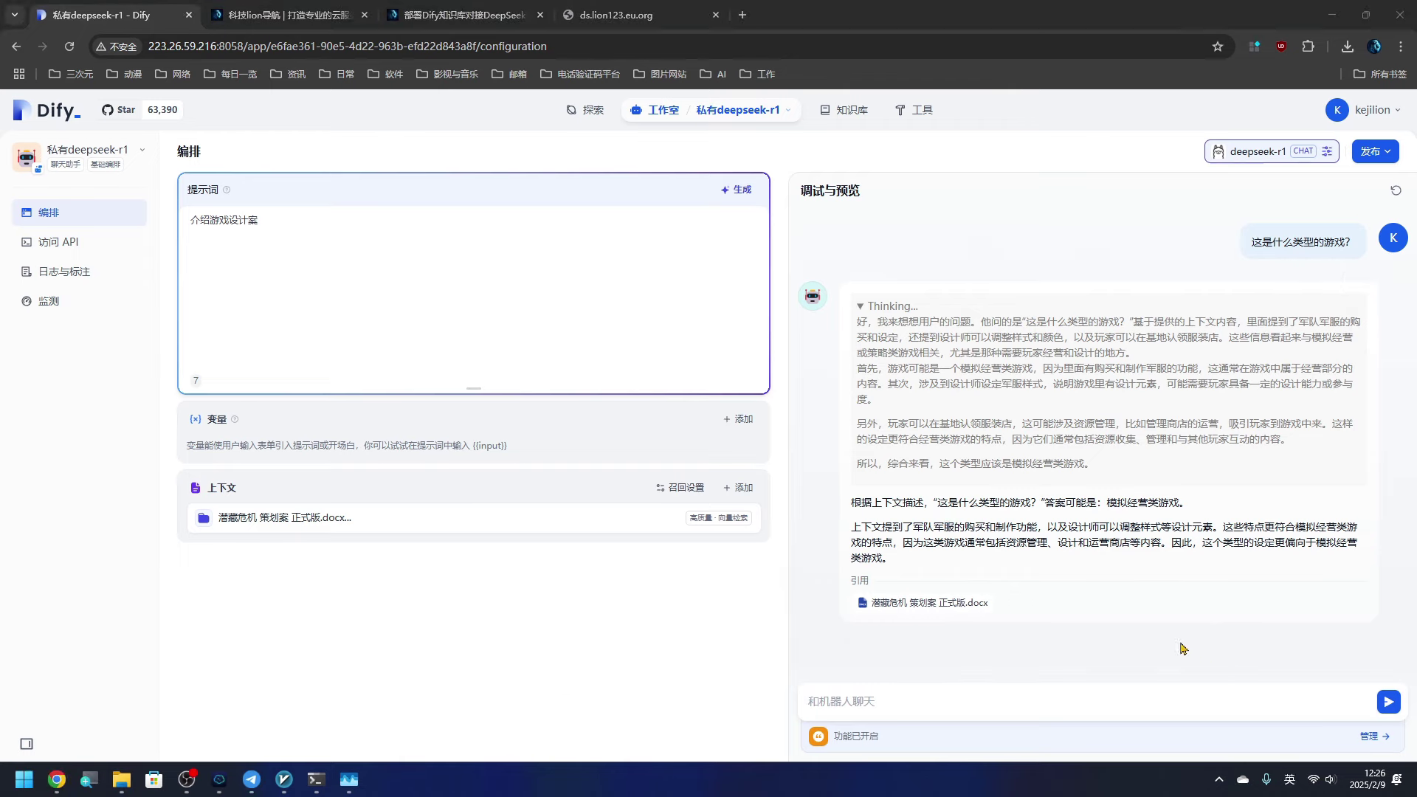
pyautogui.click(923, 605)
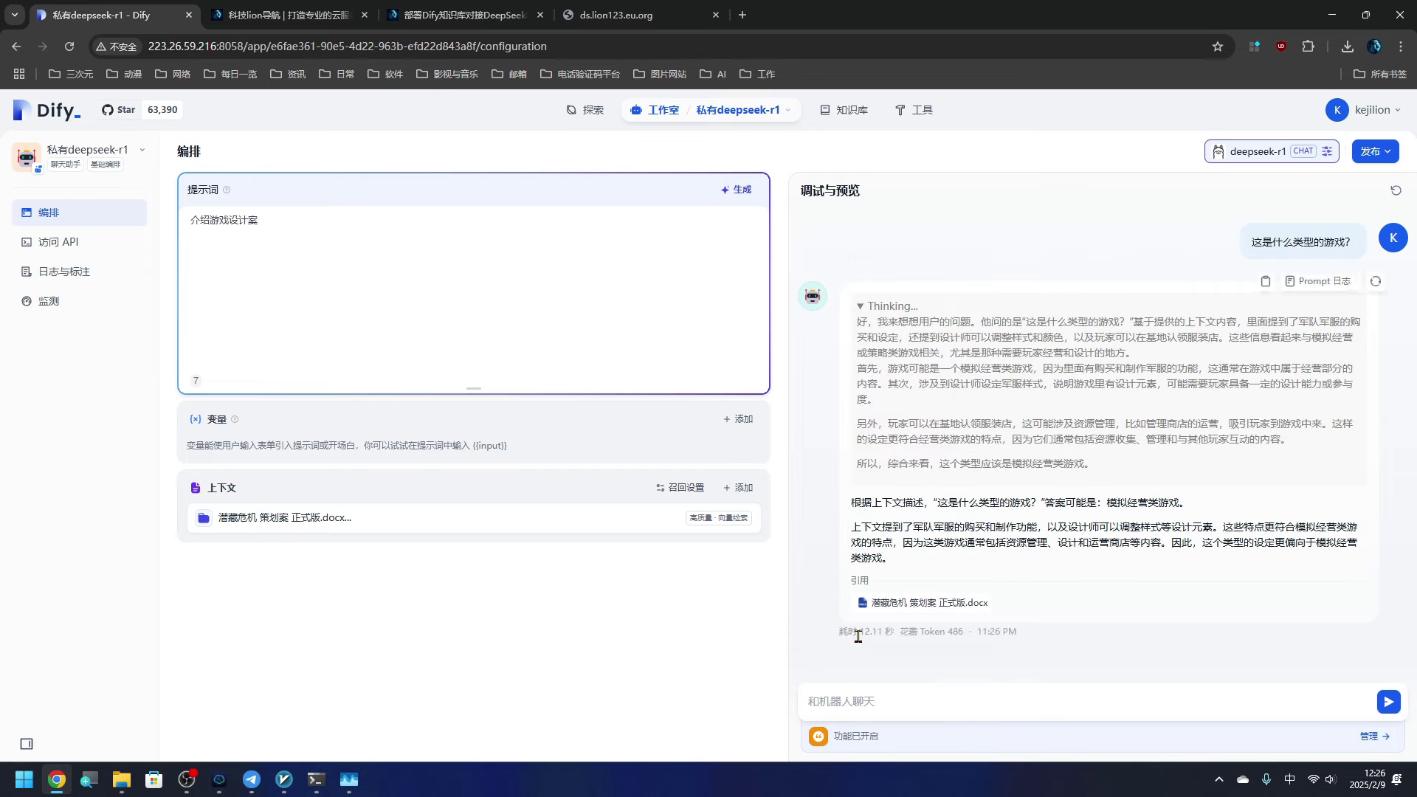
pyautogui.click(927, 701)
pyautogui.write('s世界观是什么样的？')
pyautogui.press('Return')
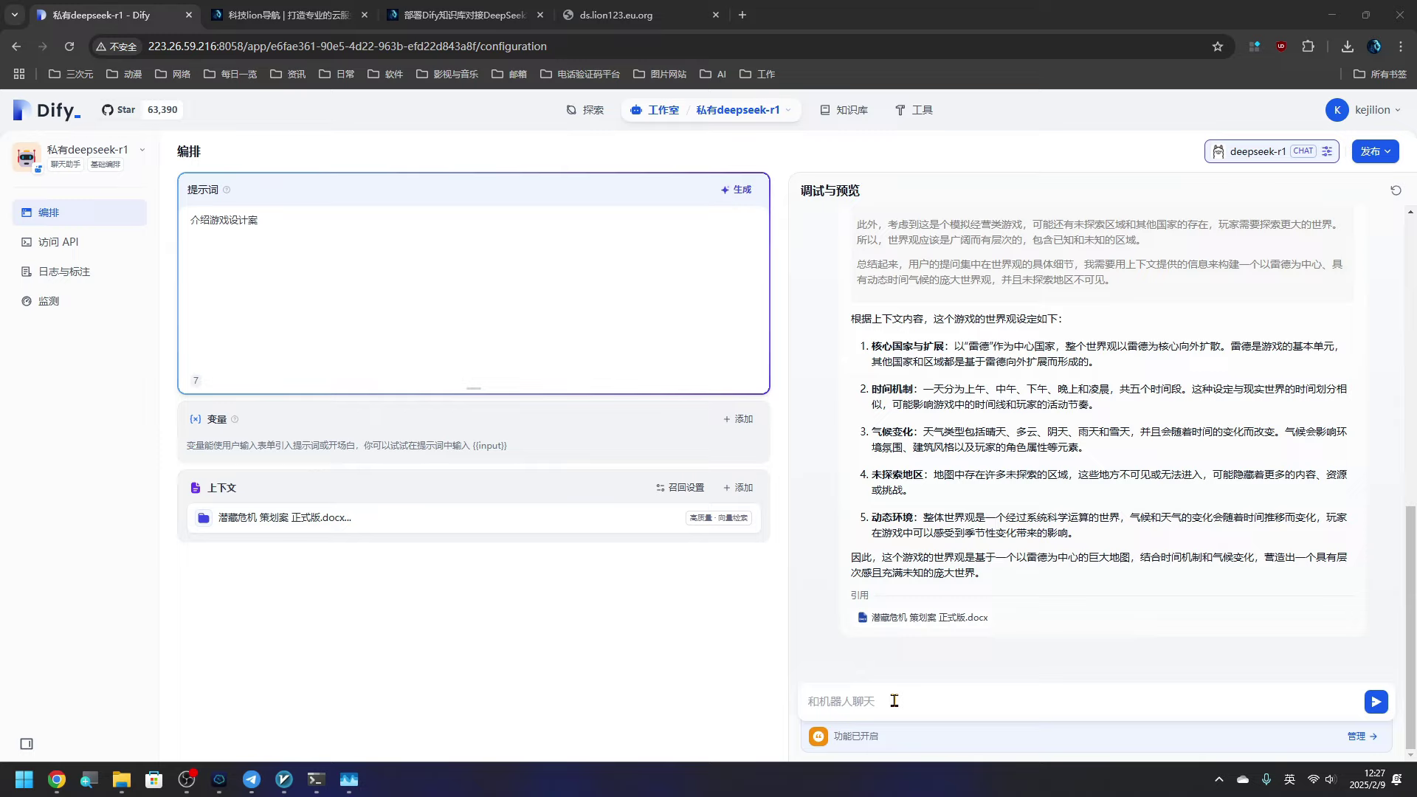
# Step: Create an app from the 文本摘要工作流程 template in the Explore workflow category and inspect its node layout
pyautogui.click(64, 114)
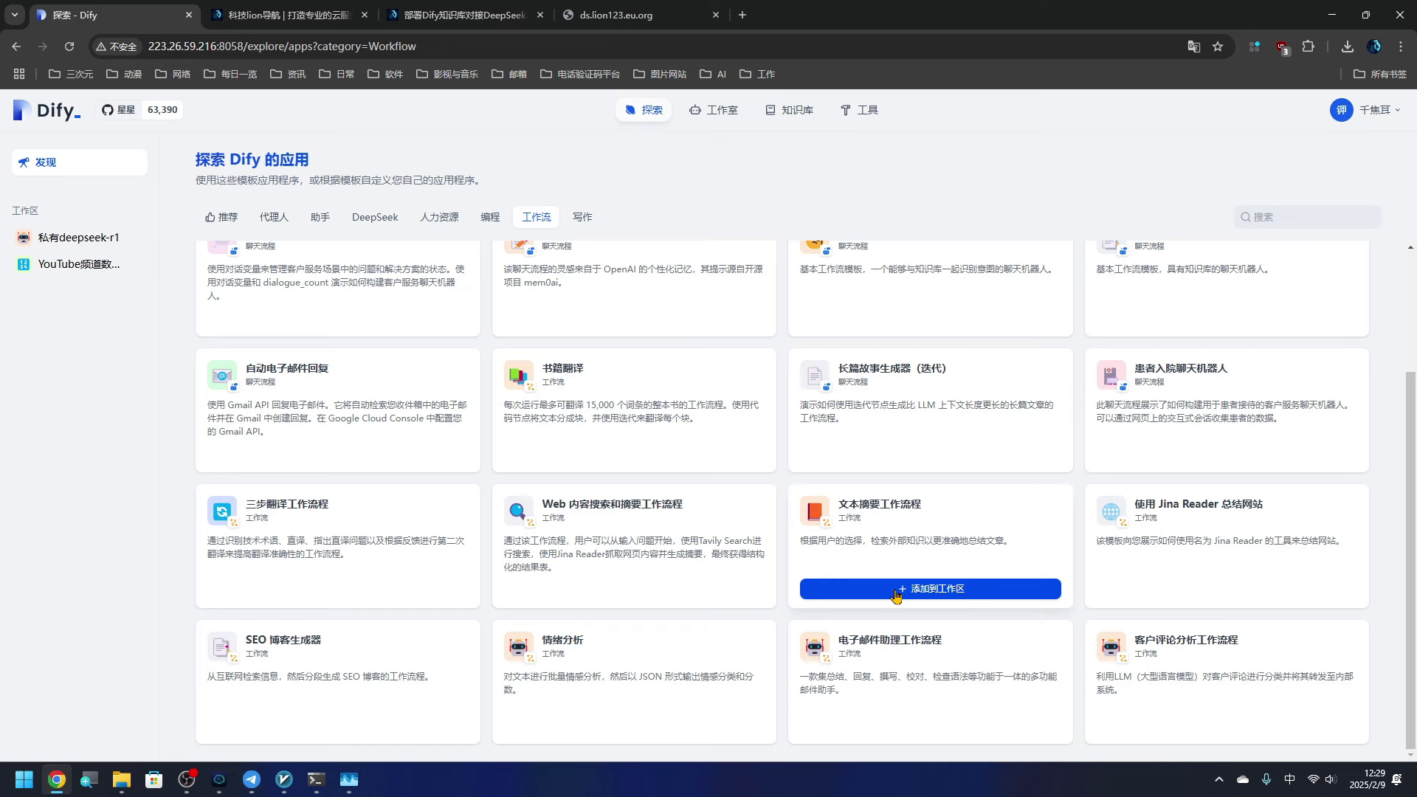
pyautogui.click(897, 595)
pyautogui.click(841, 560)
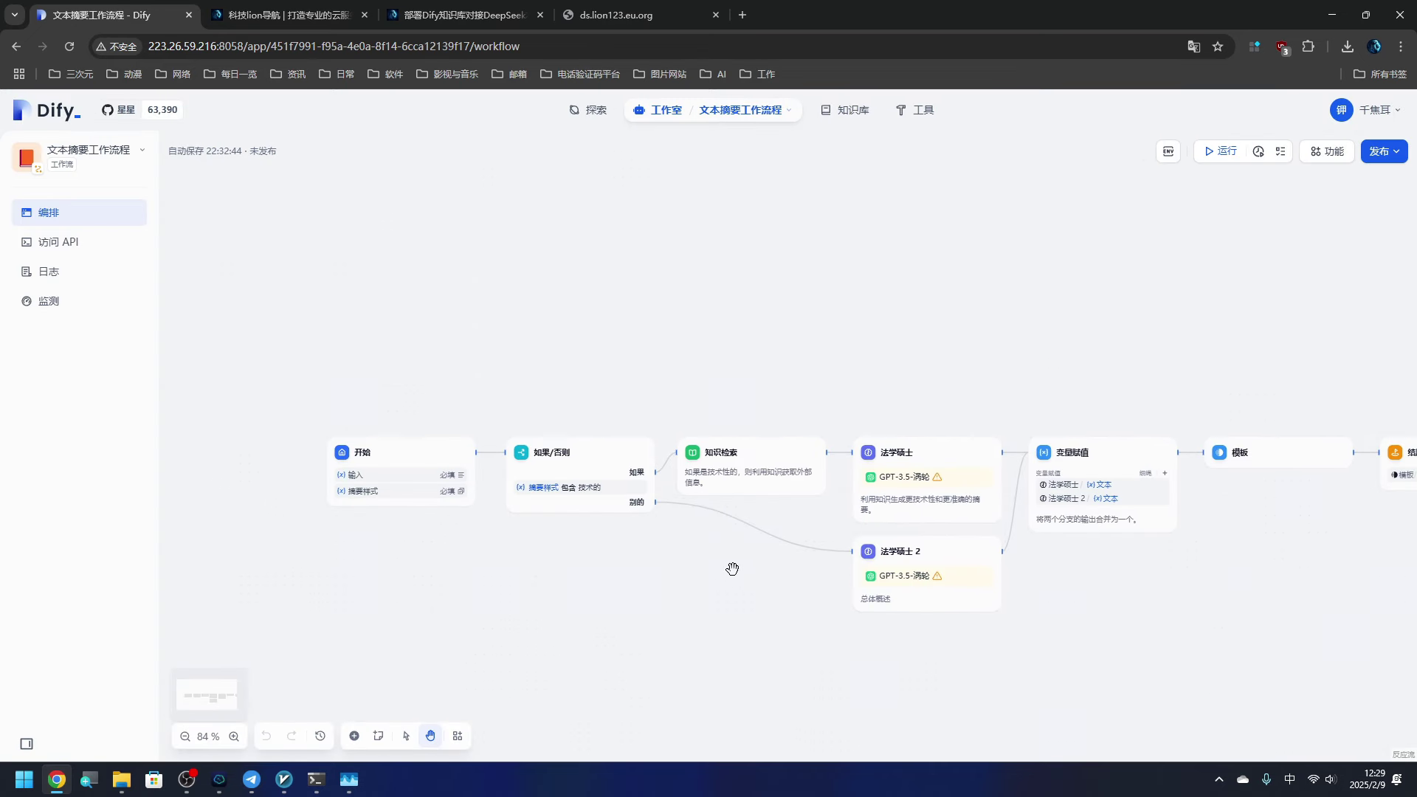
pyautogui.scroll(2, 558, 594)
pyautogui.scroll(2, 557, 594)
pyautogui.scroll(2, 497, 560)
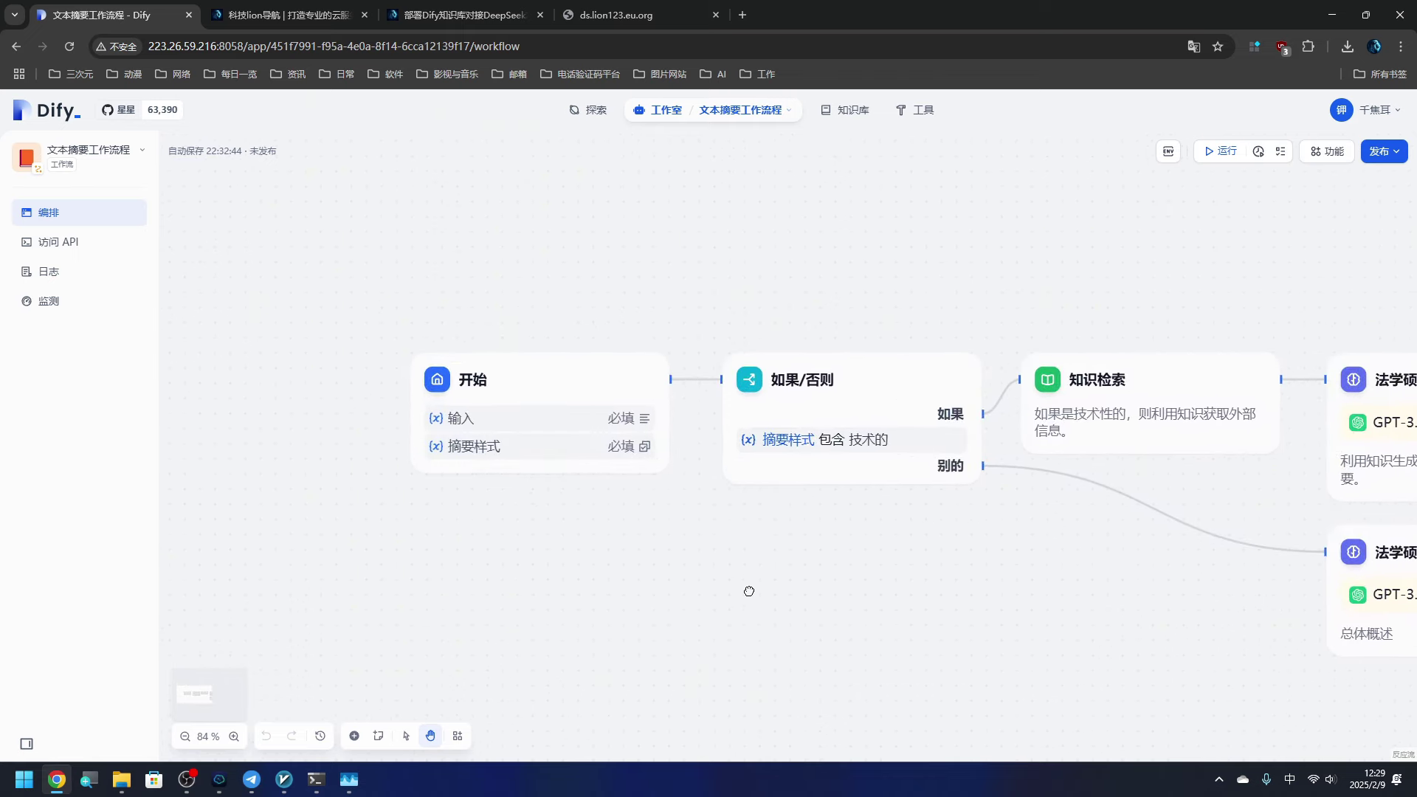
# Step: Follow the workflow through to its end node, examine the settings of the 法学硕士 and 法学硕士 2 nodes, and return to the studio's app list
pyautogui.moveTo(897, 611); pyautogui.dragTo(595, 595)
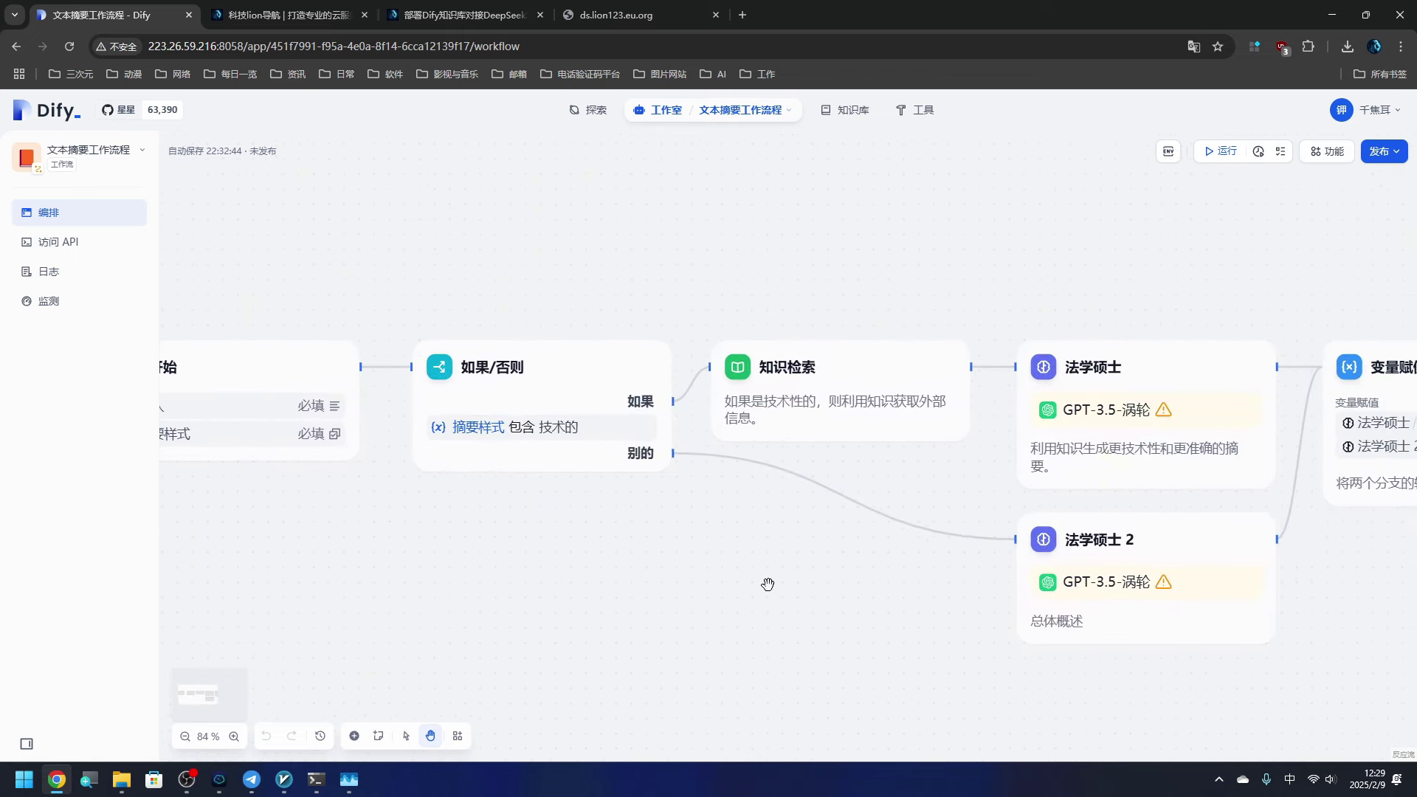
pyautogui.moveTo(768, 585); pyautogui.dragTo(435, 524)
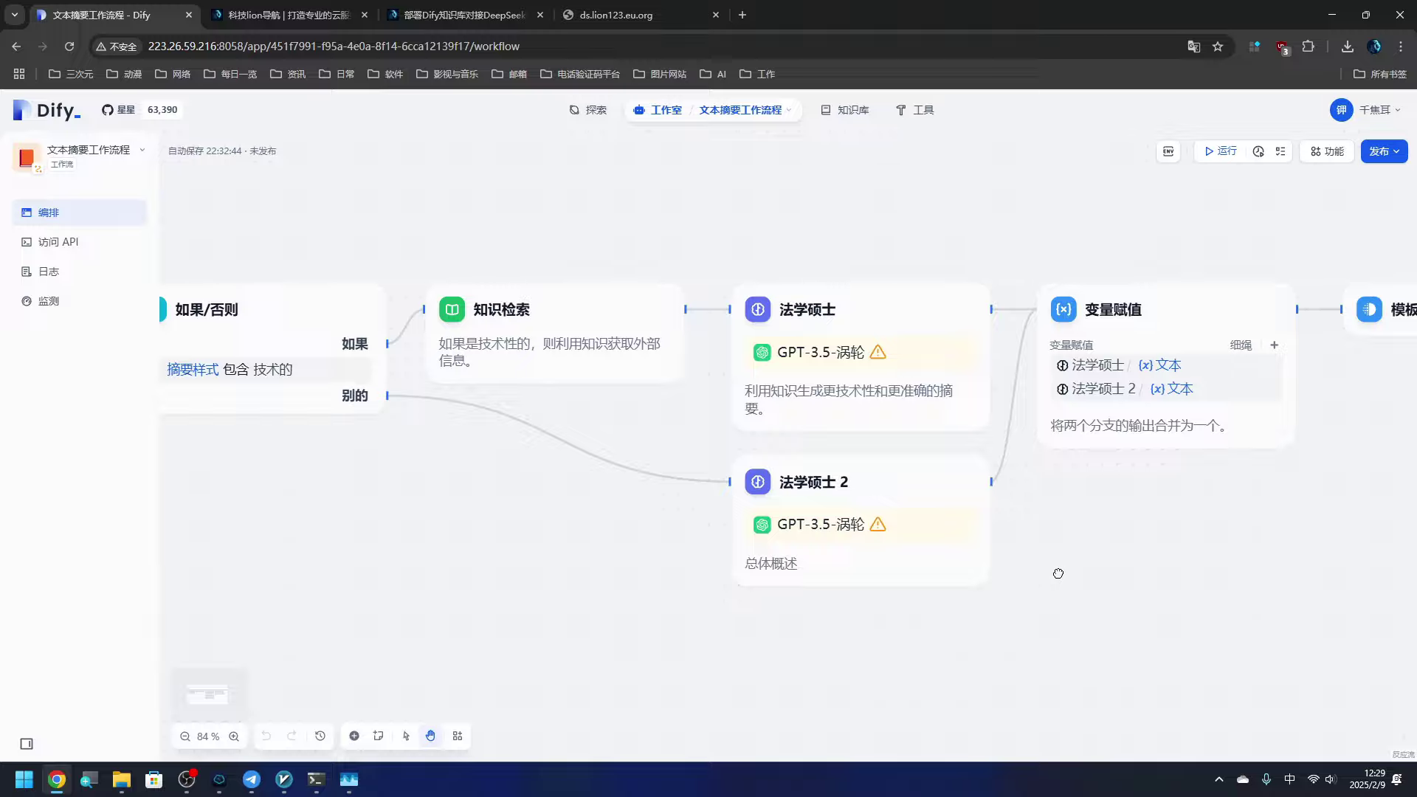
pyautogui.moveTo(1053, 579); pyautogui.dragTo(686, 566)
pyautogui.scroll(-3, 891, 552)
pyautogui.hscroll(-3, 891, 552)
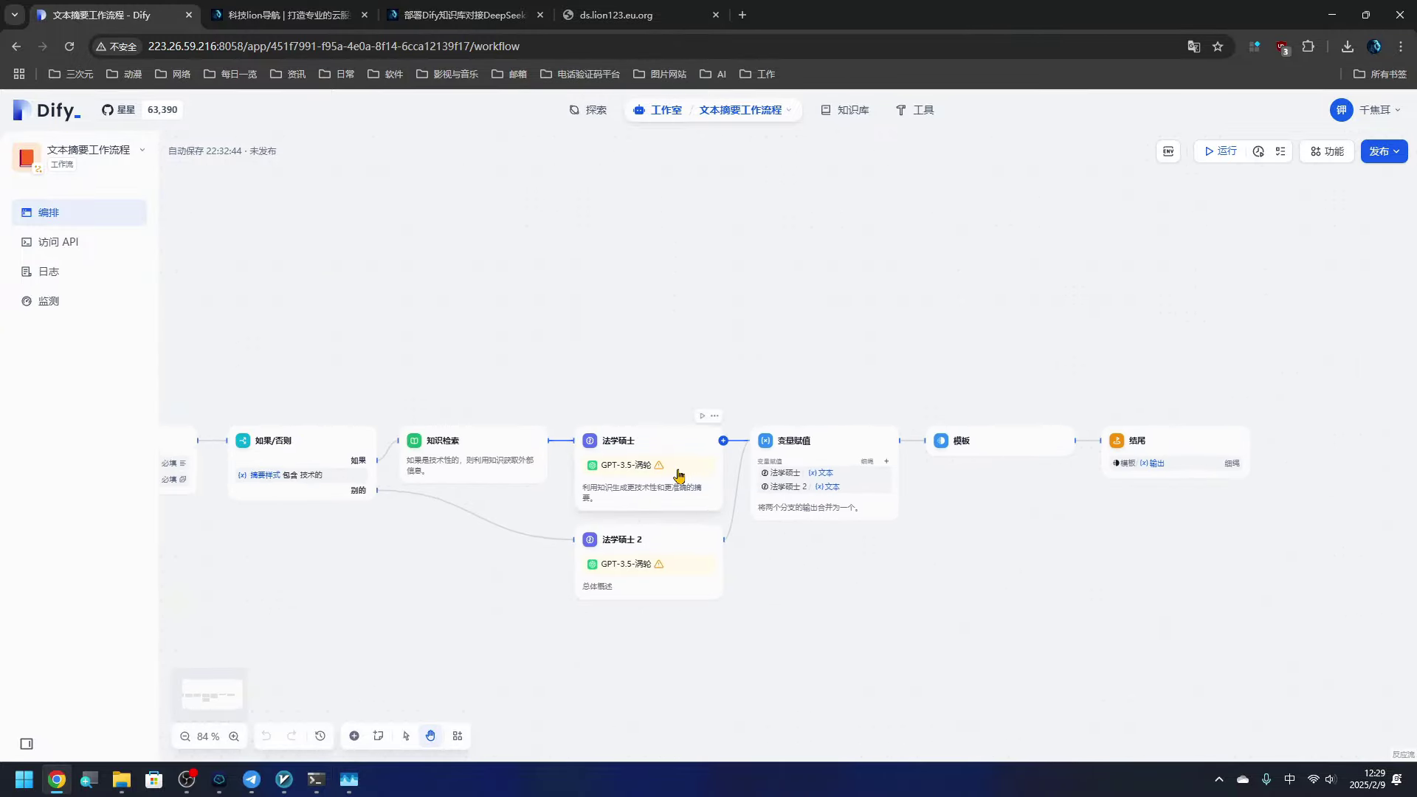
pyautogui.click(648, 465)
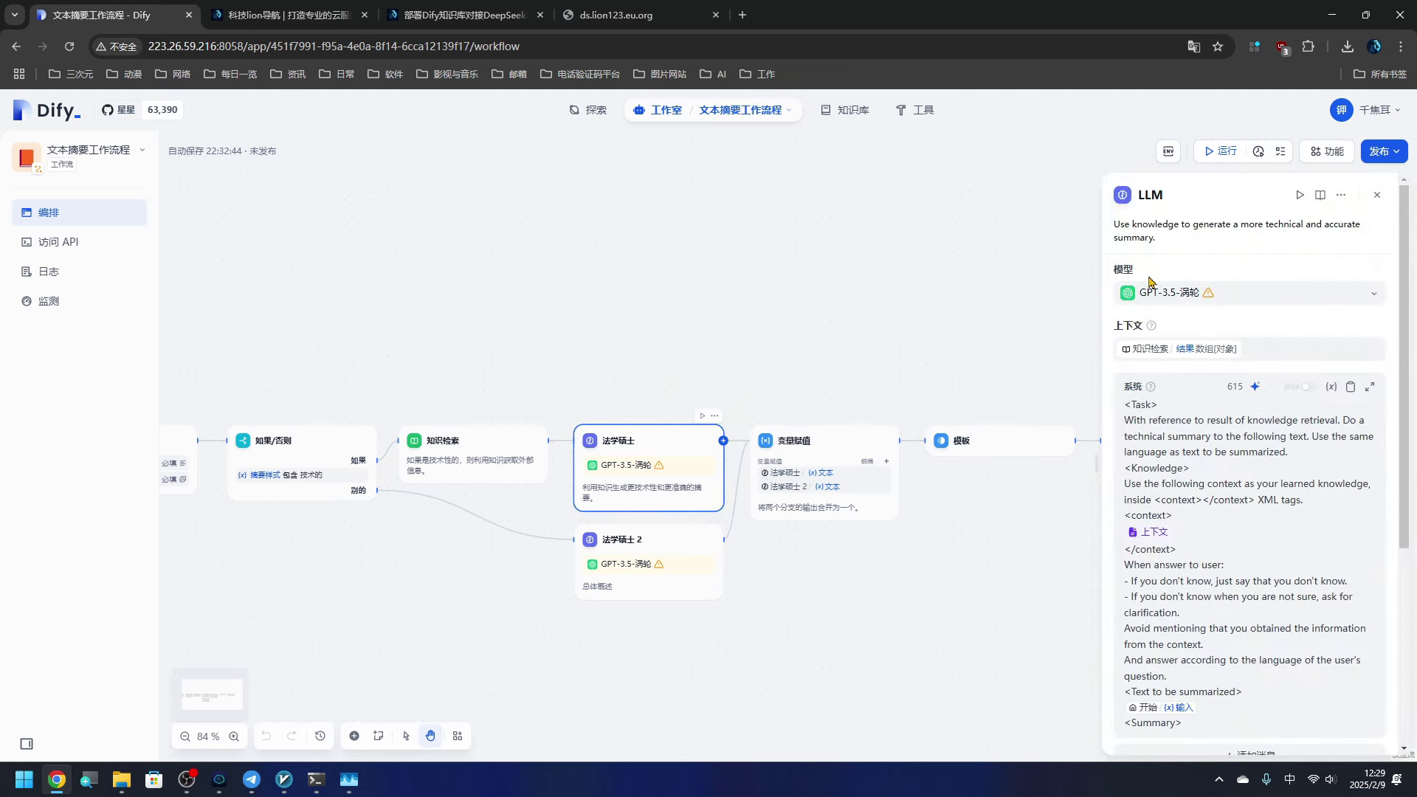
pyautogui.click(643, 570)
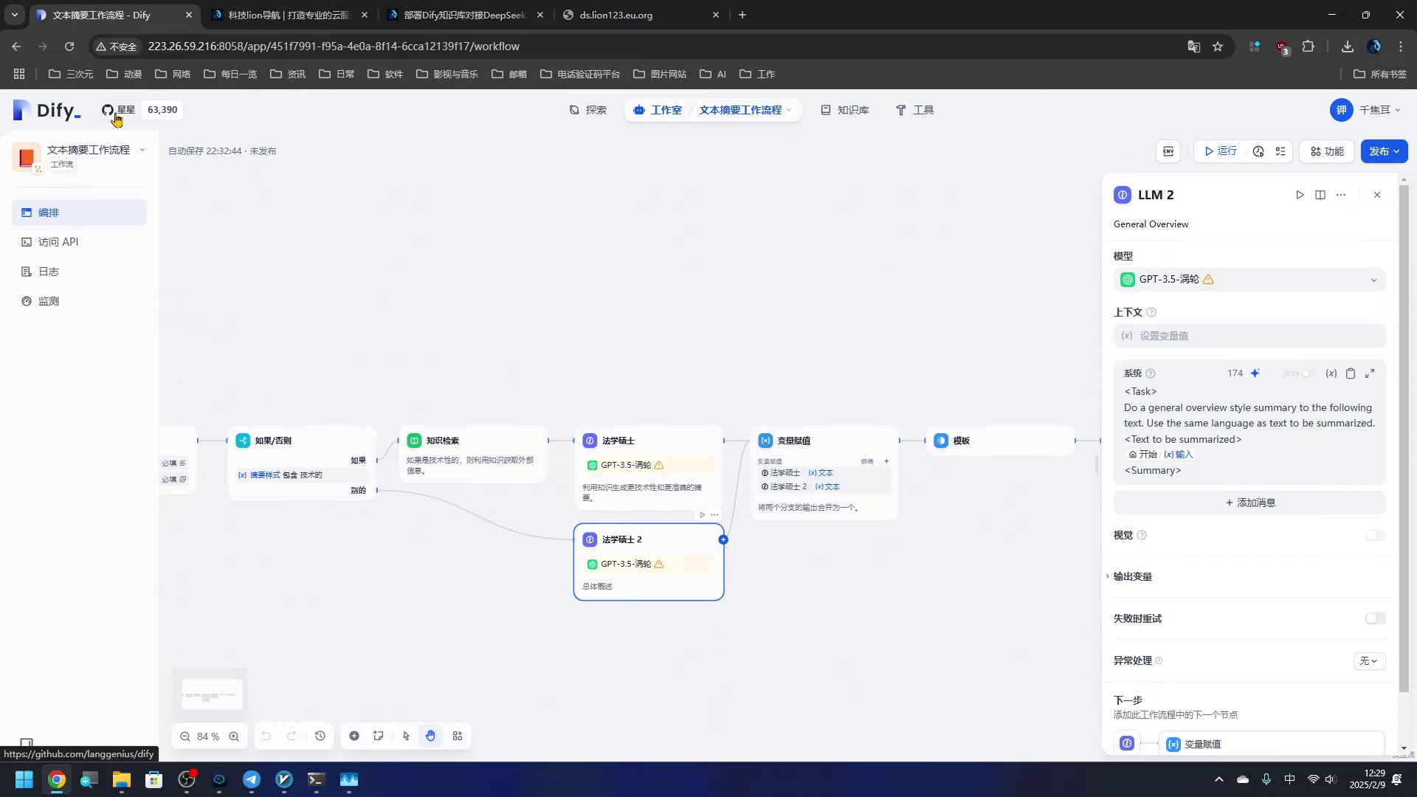
pyautogui.click(50, 117)
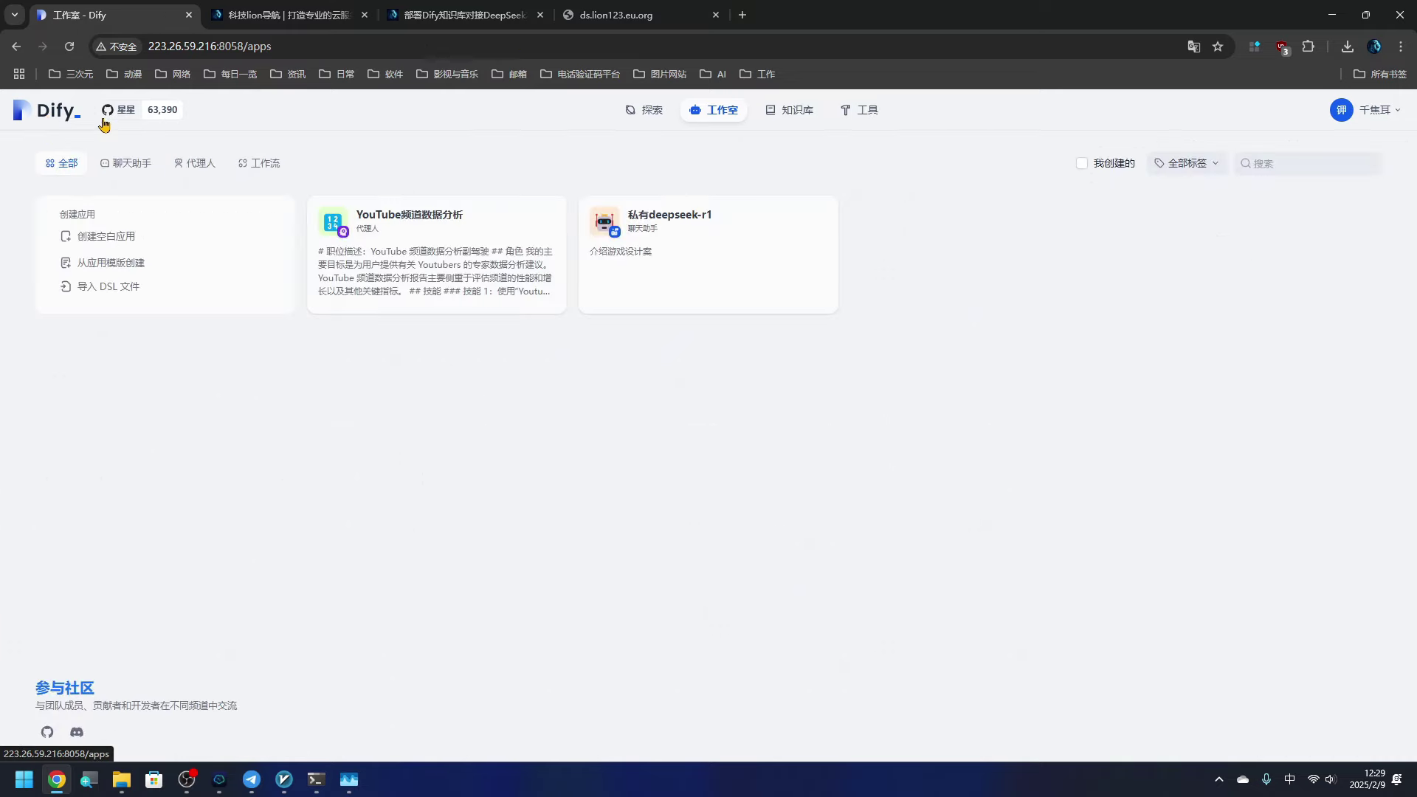